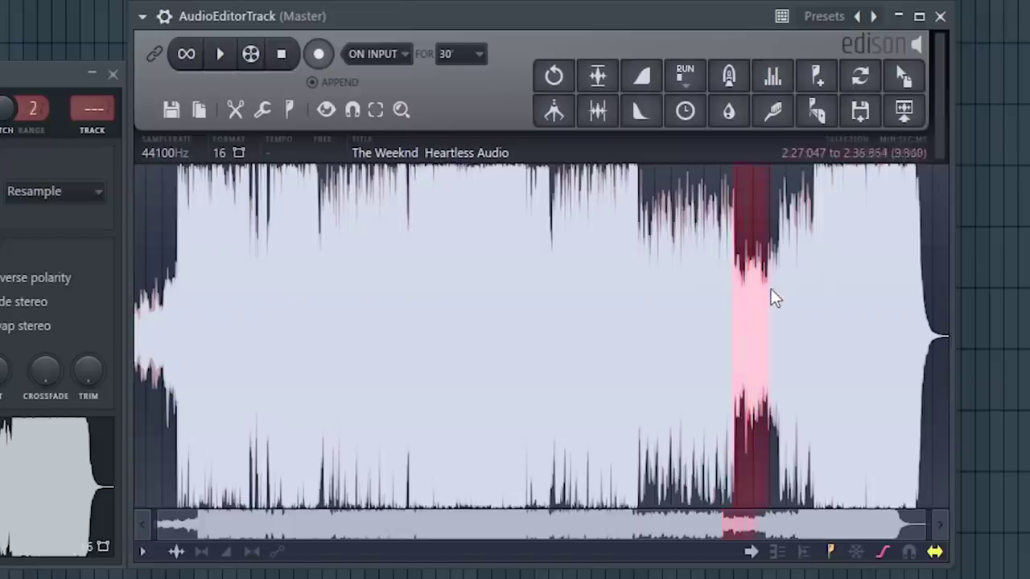
# Step: Select the Heartless section from about 2:27 to 2:37 in Edison and place it at the start of playlist Track 2
pyautogui.moveTo(771, 289)
pyautogui.mouseDown()
pyautogui.moveTo(782, 288)
pyautogui.moveTo(778, 276)
pyautogui.mouseUp()
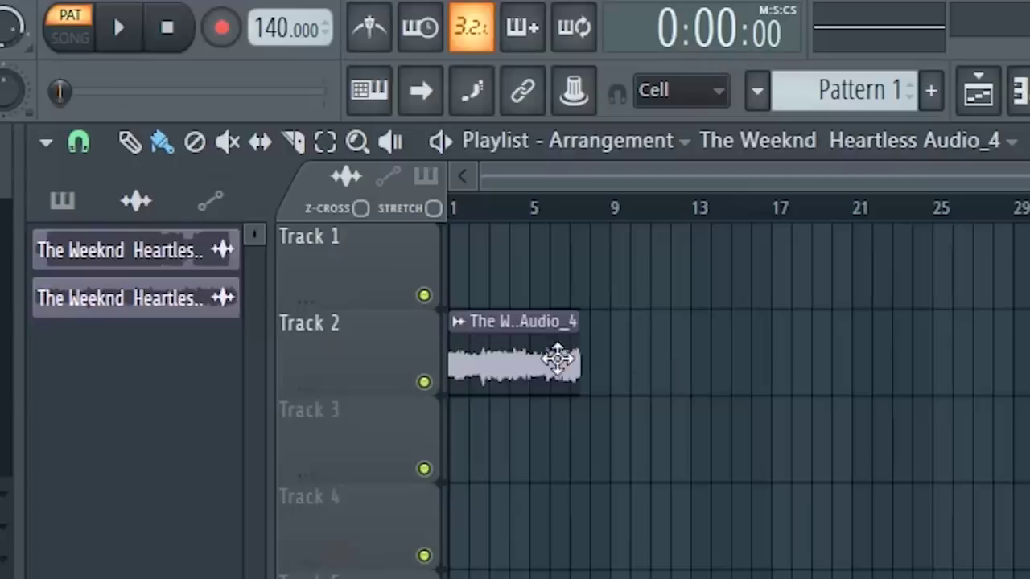
pyautogui.click(567, 354)
# Step: Set the project tempo to 125 BPM and fit the Heartless sample clip to four bars at the start of Track 1
pyautogui.moveTo(270, 36)
pyautogui.mouseDown()
pyautogui.moveTo(269, 17)
pyautogui.moveTo(270, 32)
pyautogui.mouseUp()
pyautogui.scroll(2, 639, 177)
pyautogui.scroll(3, 639, 177)
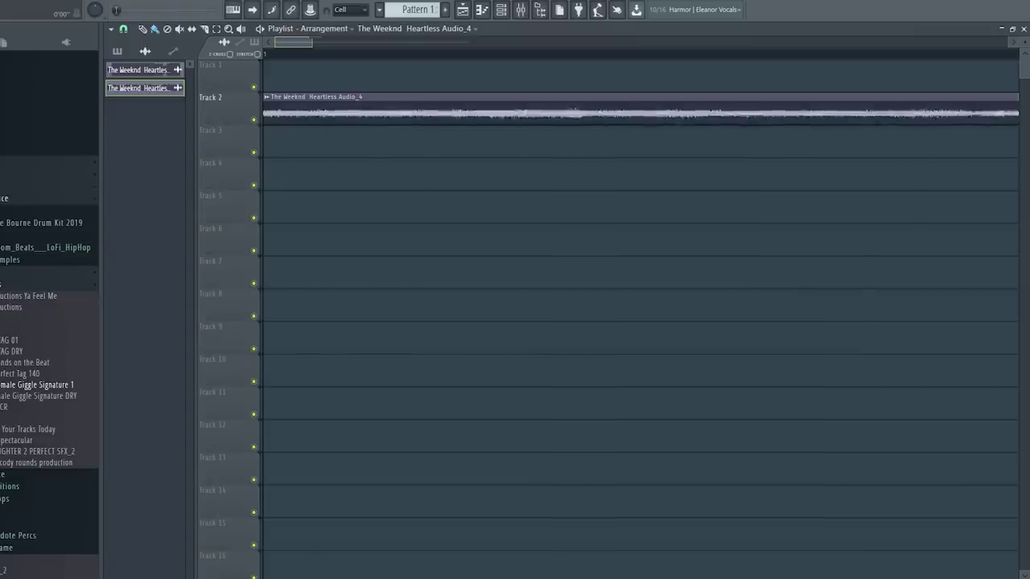
pyautogui.scroll(-3, 349, 56)
pyautogui.doubleClick(484, 114)
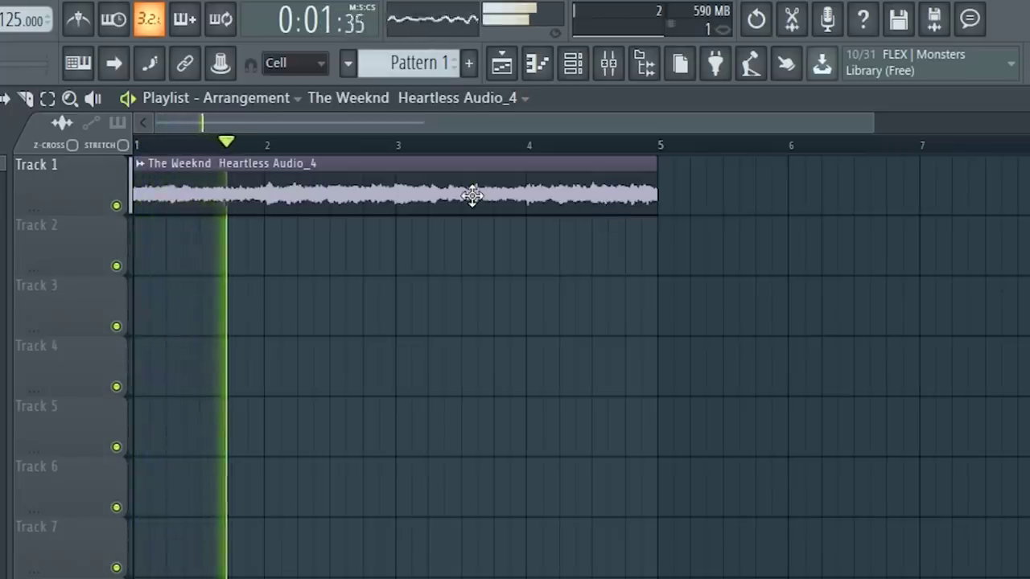
# Step: Duplicate the four-bar Heartless clip on Track 1 so a copy starts at bar 5
pyautogui.hotkey('ctrl', 'b')
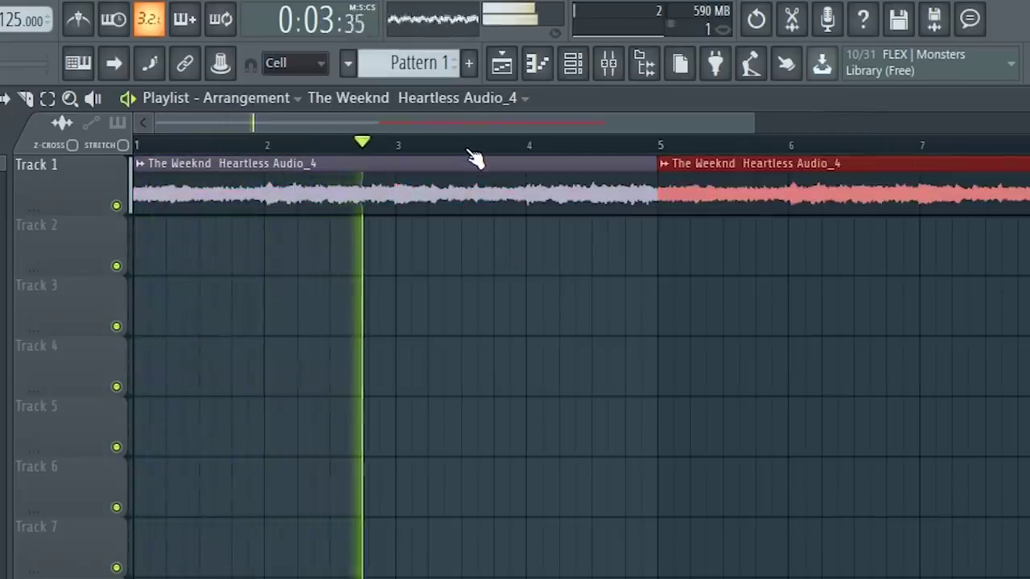
pyautogui.scroll(-2, 473, 155)
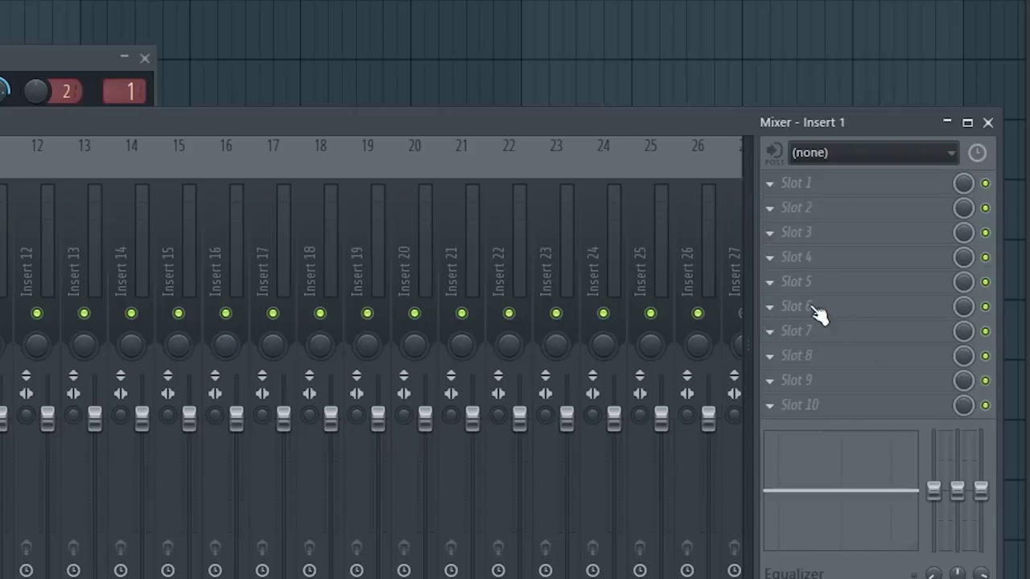
# Step: Load Fruity parametric EQ 2 into slot 6 of mixer Insert 1
pyautogui.click(805, 307)
pyautogui.moveTo(799, 298)
pyautogui.click(483, 435)
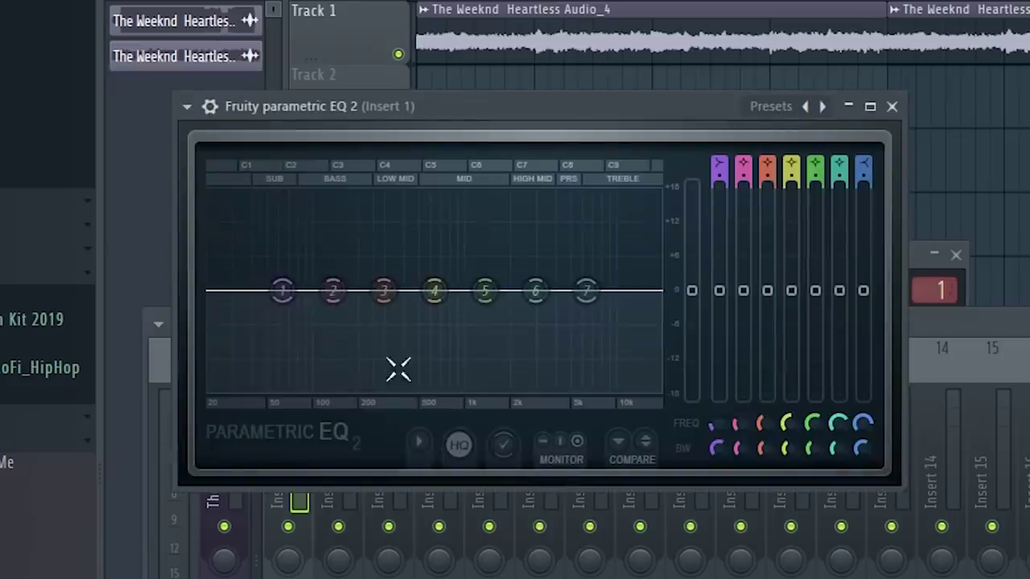
# Step: Shape the sample's EQ by pulling band 1 down into the low mids, lowering band 7 and slightly boosting band 5
pyautogui.moveTo(286, 294); pyautogui.dragTo(388, 380)
pyautogui.moveTo(585, 290); pyautogui.dragTo(581, 320)
pyautogui.moveTo(387, 379); pyautogui.dragTo(391, 391)
pyautogui.moveTo(580, 319); pyautogui.dragTo(571, 324)
pyautogui.moveTo(485, 290); pyautogui.dragTo(485, 278)
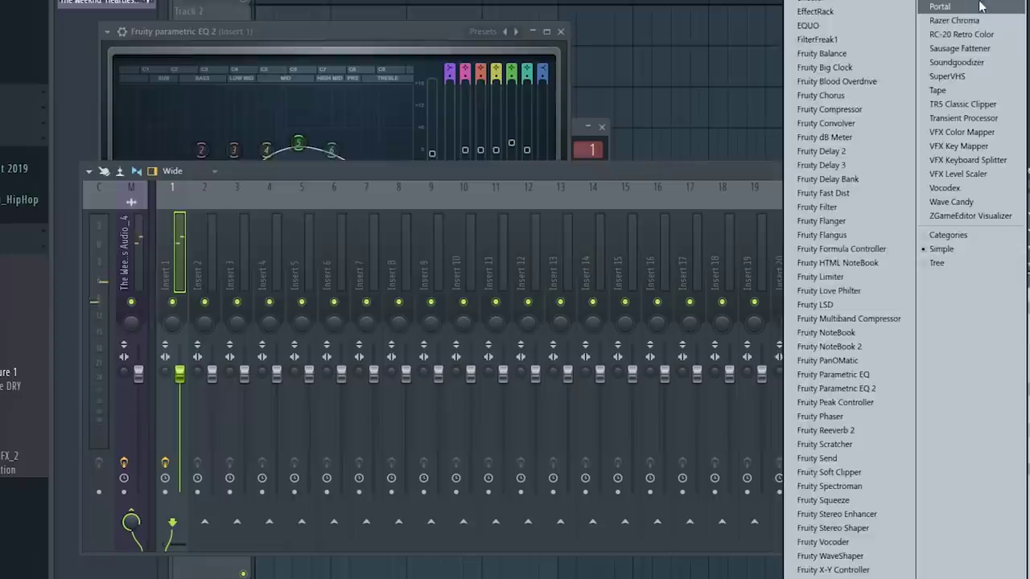
# Step: Add Portal to Insert 1 with Macro 1 at 0 and Macro 2 at 100 percent, and reduce its slot mix level
pyautogui.click(839, 143)
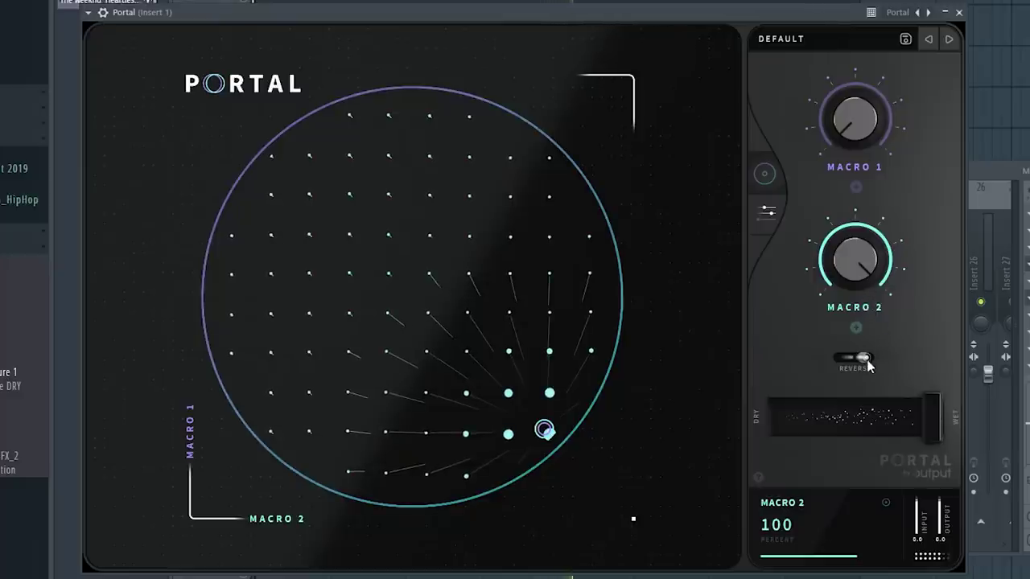
pyautogui.moveTo(866, 143); pyautogui.dragTo(876, 228)
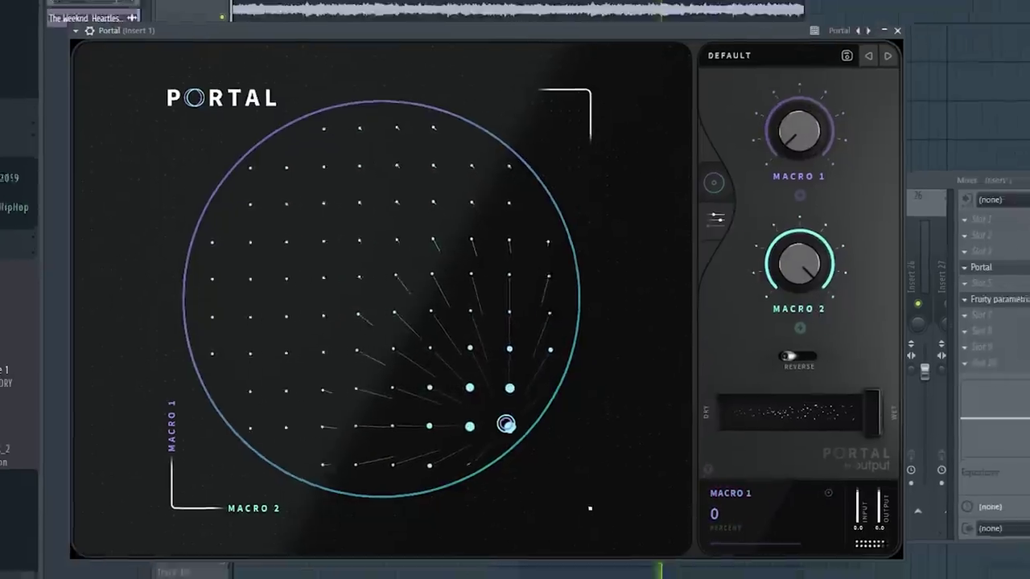
pyautogui.click(1005, 272)
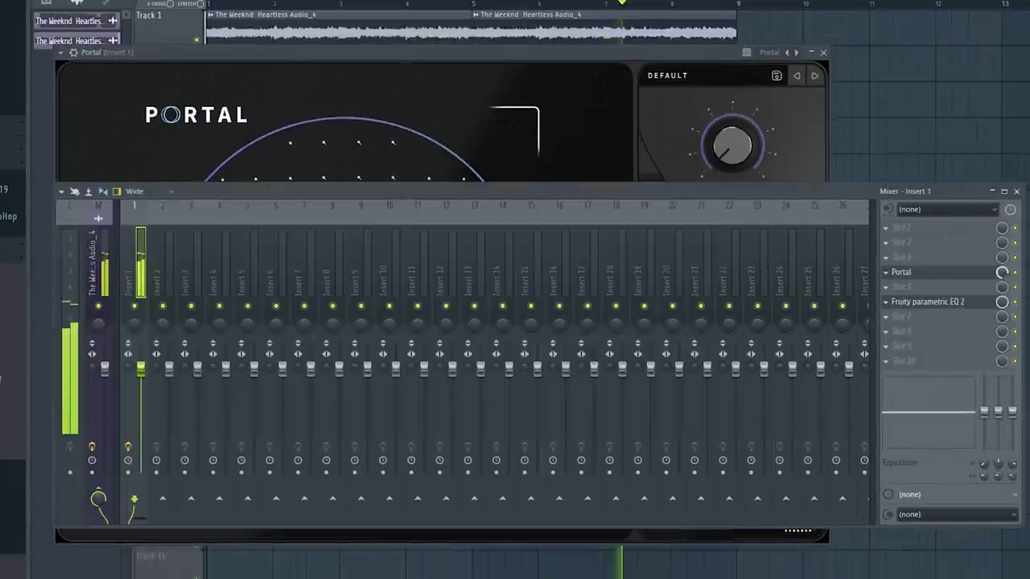
# Step: Add RC-20 Retro Color to Insert 1 with the Vinyl 1 preset and set Noise to 8%
pyautogui.click(1023, 228)
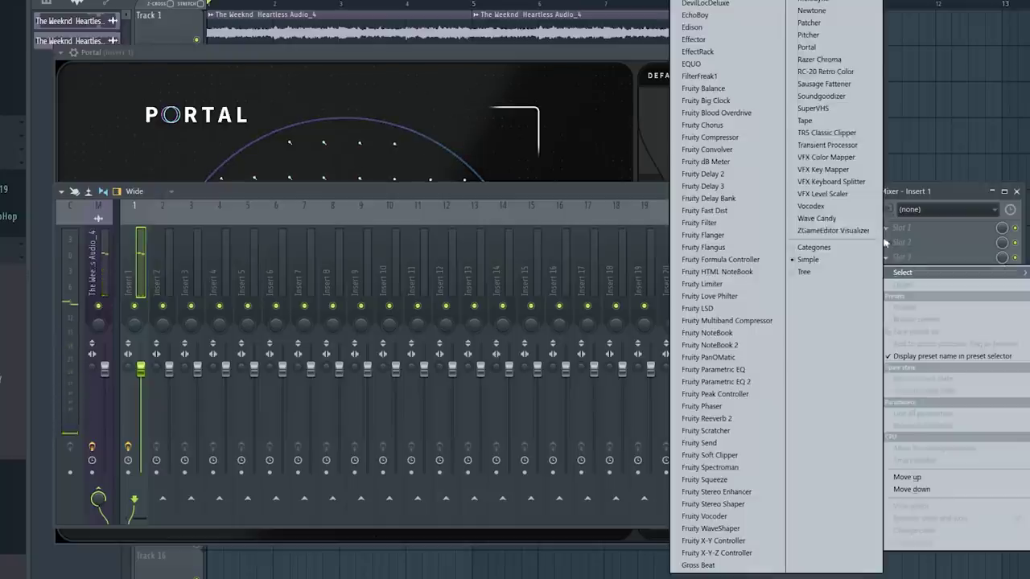
pyautogui.click(837, 73)
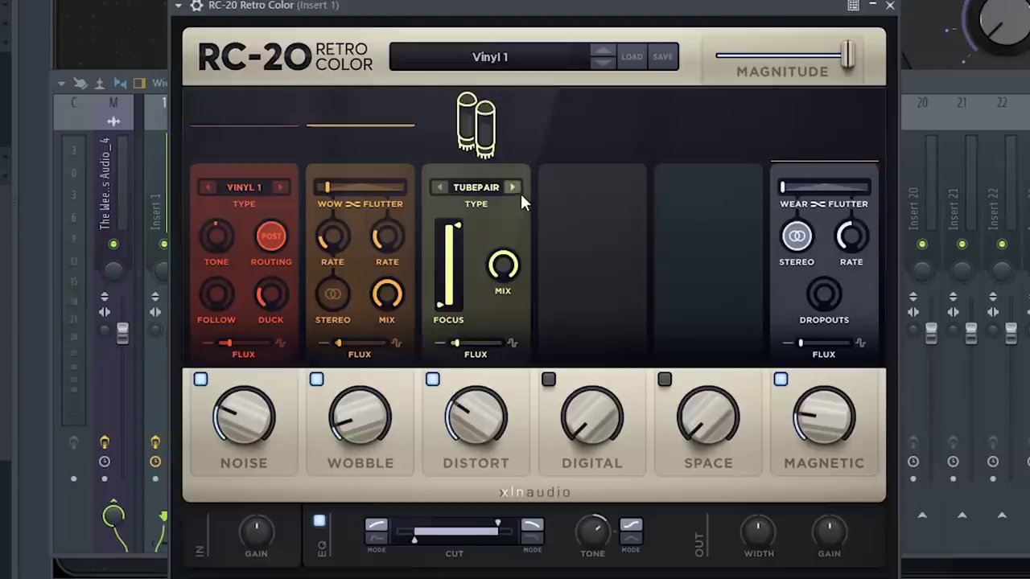
pyautogui.moveTo(238, 430); pyautogui.dragTo(261, 512)
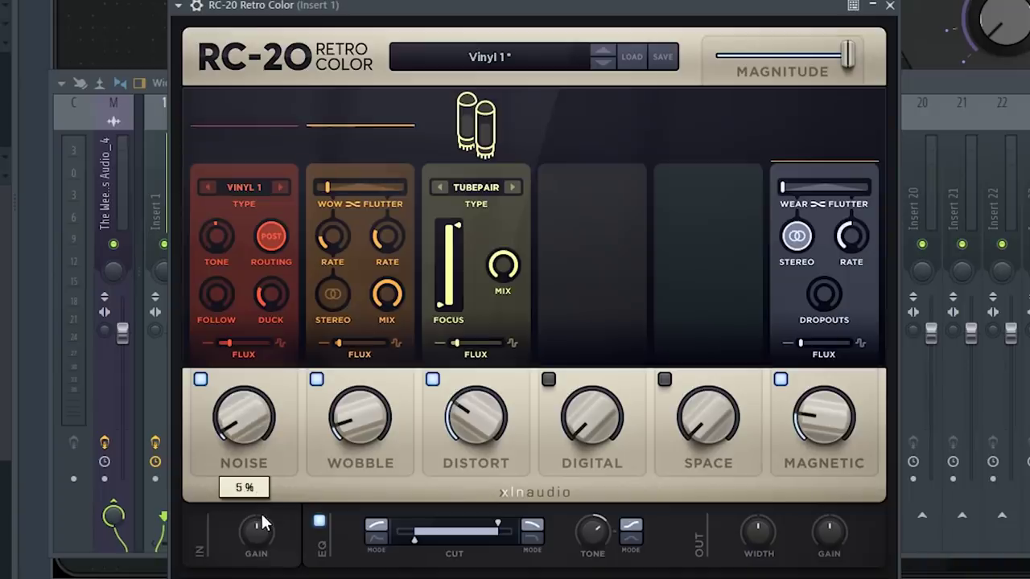
pyautogui.click(252, 192)
pyautogui.click(255, 431)
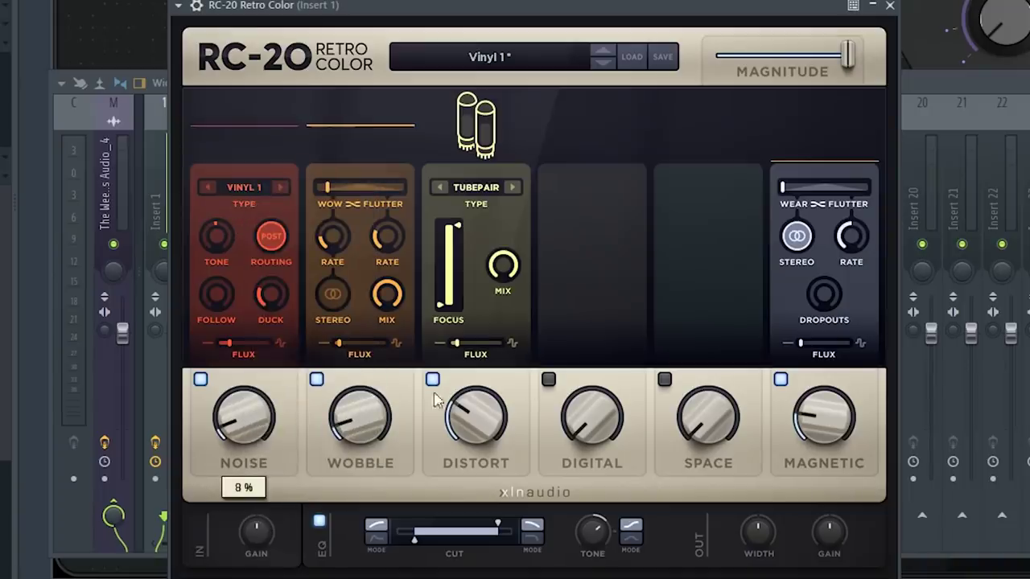
# Step: Set the RC-20 output width to 125% and enable its Space module with a shorter decay
pyautogui.moveTo(756, 531); pyautogui.dragTo(748, 486)
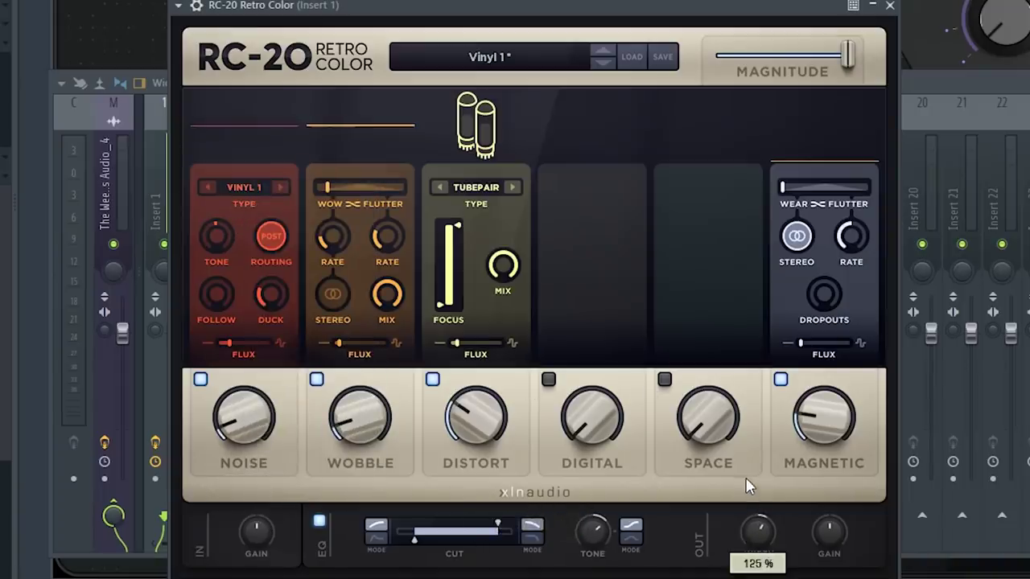
pyautogui.click(737, 435)
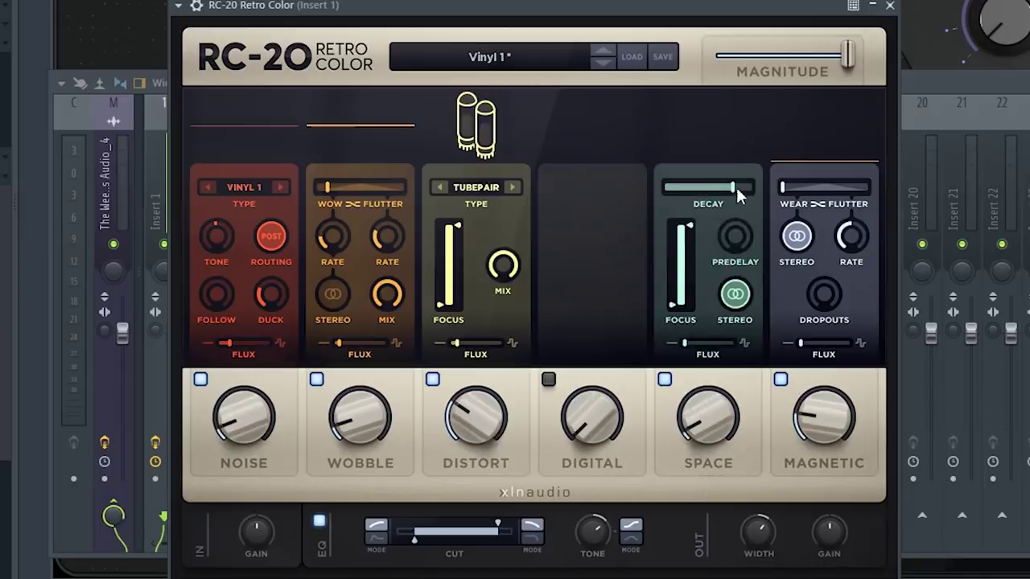
pyautogui.scroll(-3, 476, 187)
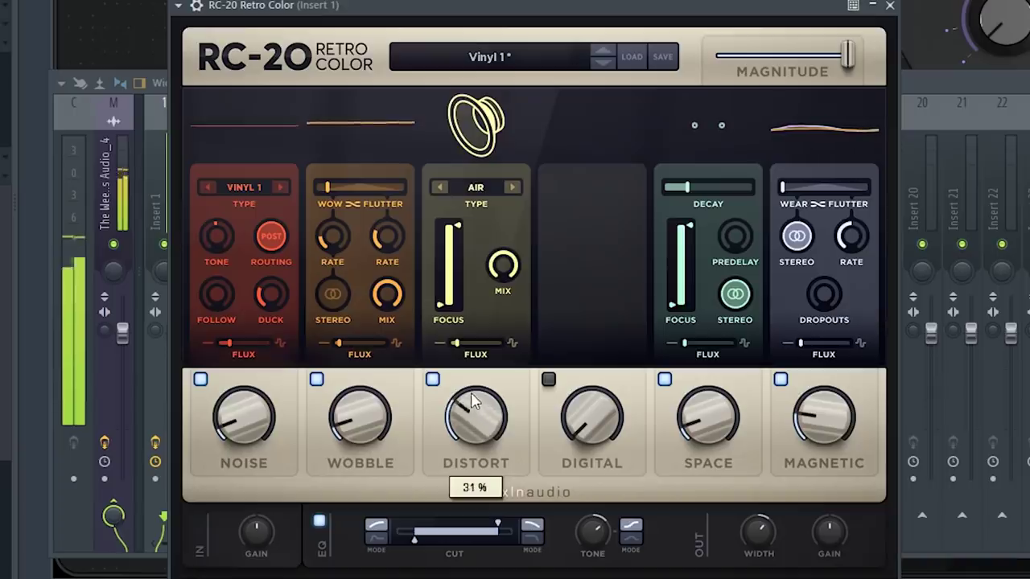
# Step: Enable the RC-20 Digital module at 0% and adjust its mix
pyautogui.click(548, 379)
pyautogui.moveTo(620, 320); pyautogui.dragTo(620, 378)
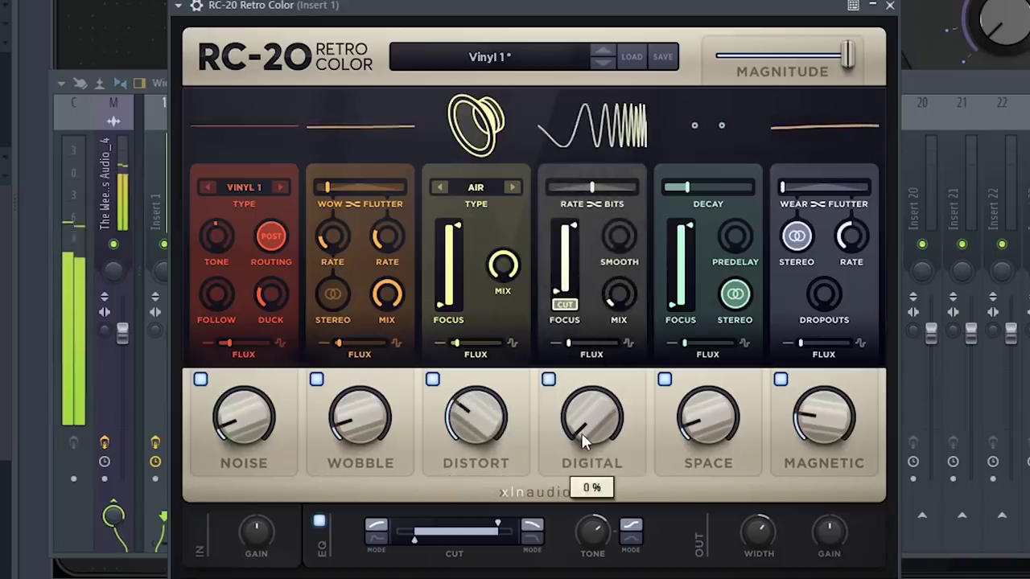
pyautogui.moveTo(616, 312); pyautogui.dragTo(621, 295)
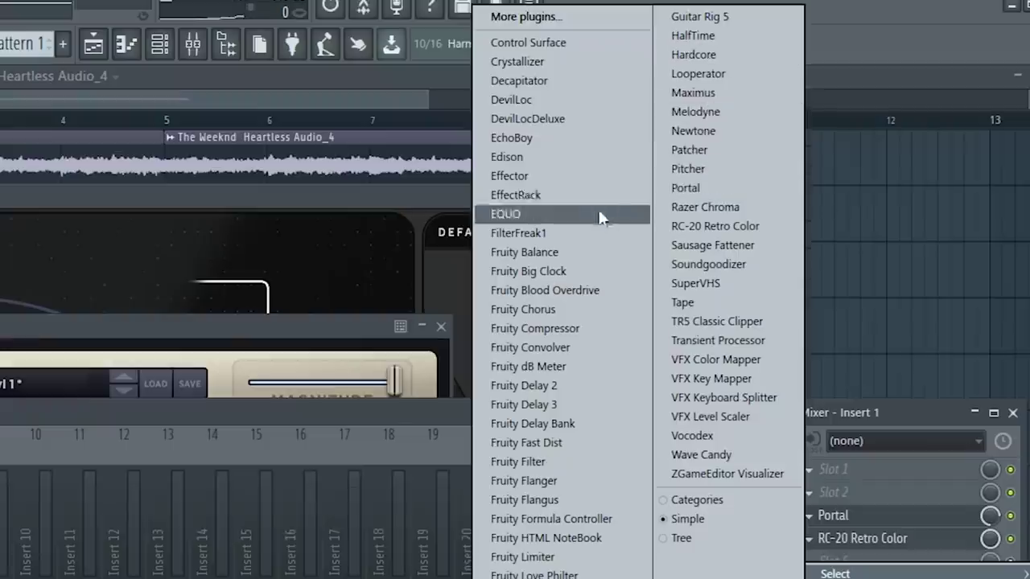
# Step: Load EffectRack on Insert 1 and choose the Analog Delay Bright and Wide preset
pyautogui.click(556, 195)
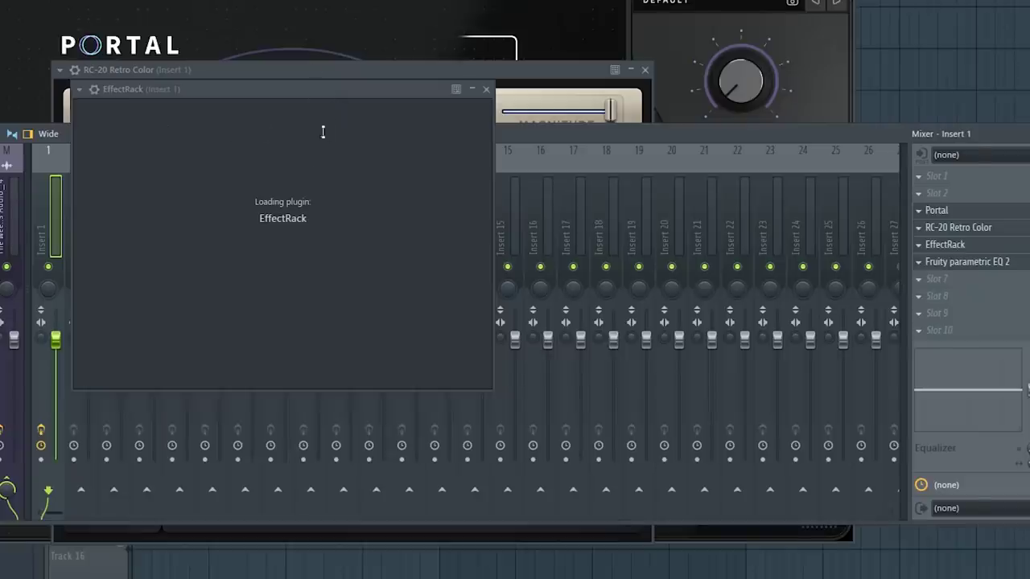
pyautogui.click(137, 109)
pyautogui.moveTo(212, 130)
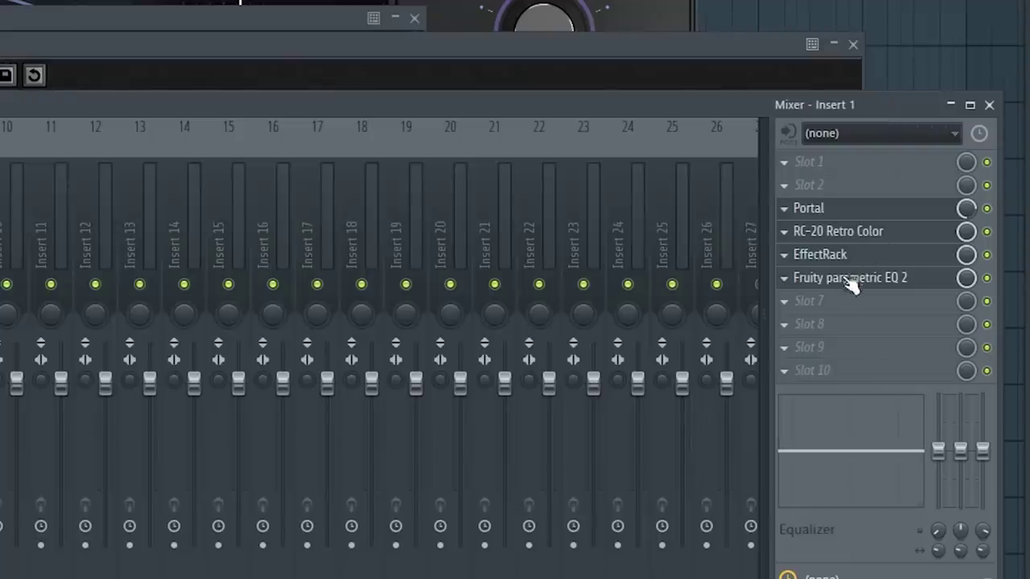
# Step: Reorder the Insert 1 effects, moving Fruity parametric EQ 2 down to slot 8 and EffectRack above Portal
pyautogui.moveTo(852, 287); pyautogui.dragTo(857, 332)
pyautogui.moveTo(874, 243); pyautogui.dragTo(861, 253)
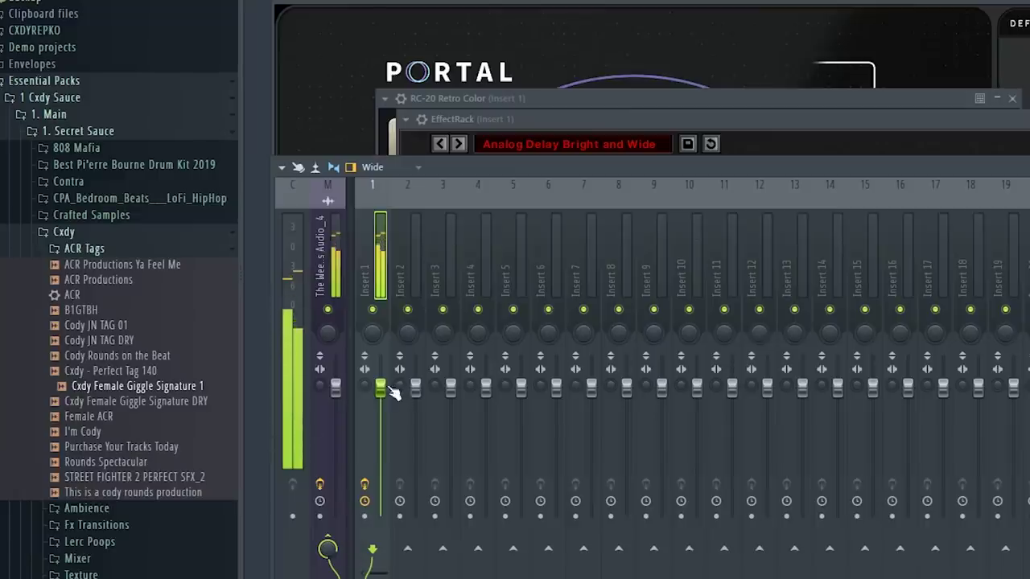
# Step: Find the Master Mix (Pre) preset in the sample folders and load it into the mixer
pyautogui.scroll(-15, 205, 410)
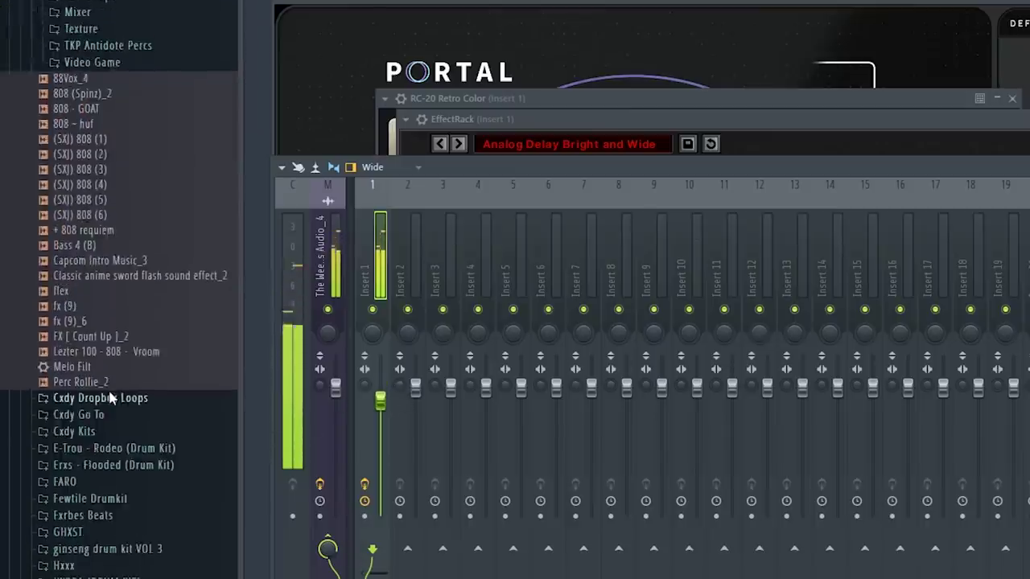
pyautogui.moveTo(113, 498); pyautogui.dragTo(184, 432)
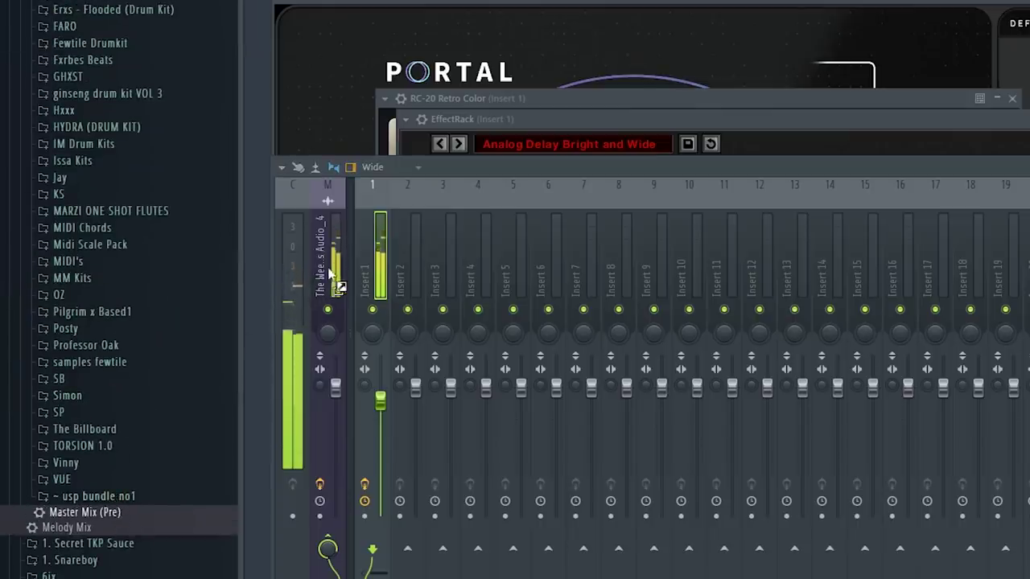
pyautogui.moveTo(330, 274); pyautogui.dragTo(396, 280)
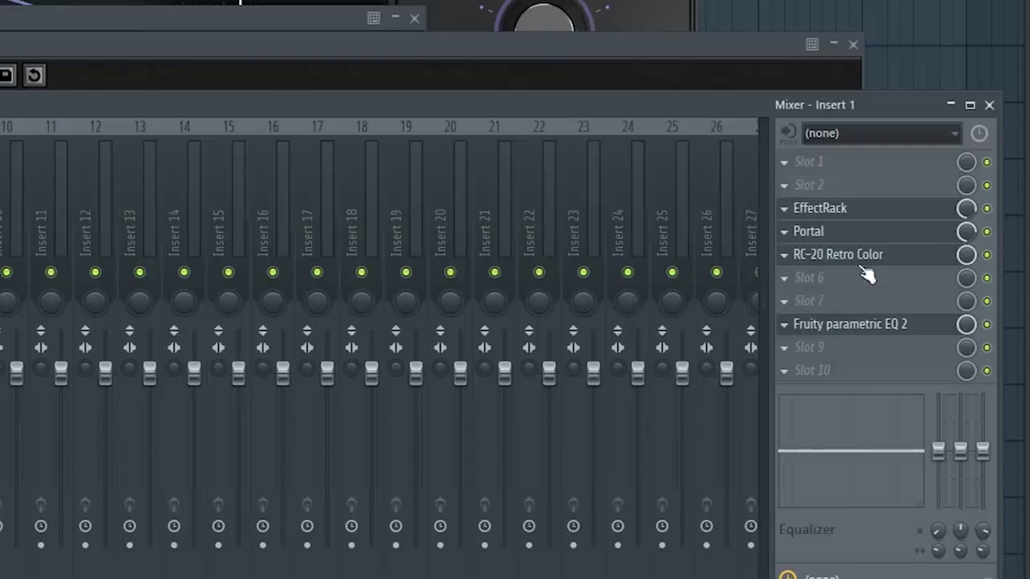
pyautogui.moveTo(861, 269); pyautogui.dragTo(862, 273)
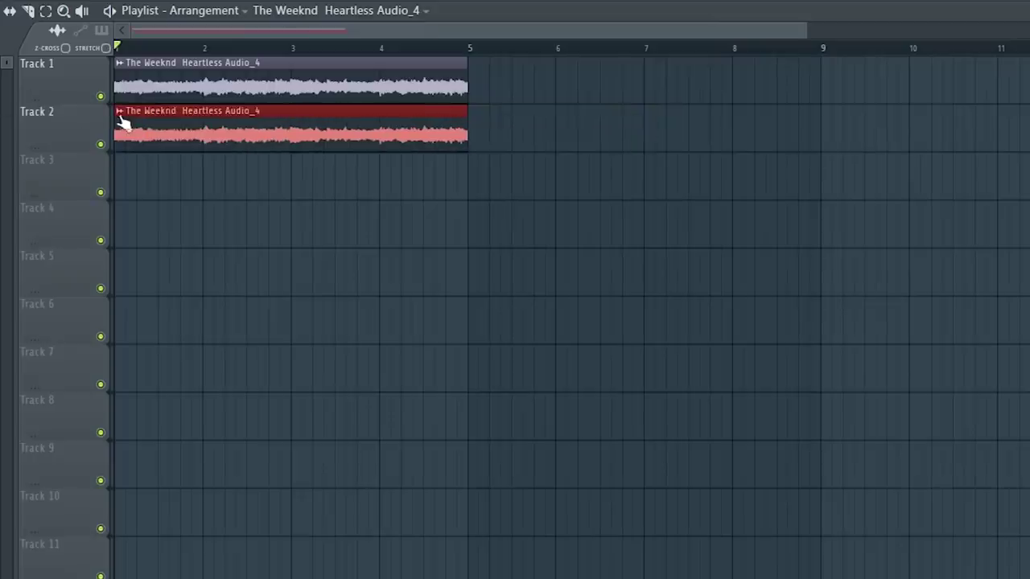
# Step: Make the copied Heartless clip on Track 2 unique
pyautogui.click(120, 117)
pyautogui.click(199, 239)
# Step: Lower the time-stretching pitch of the Track 2 Heartless sample and adjust its channel volume
pyautogui.doubleClick(243, 124)
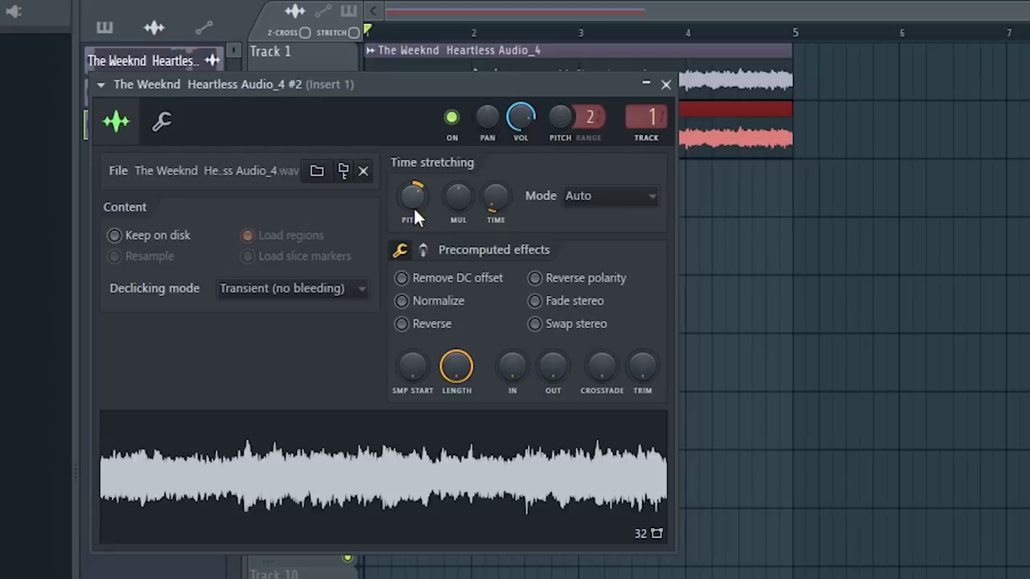
pyautogui.moveTo(413, 214); pyautogui.dragTo(413, 229)
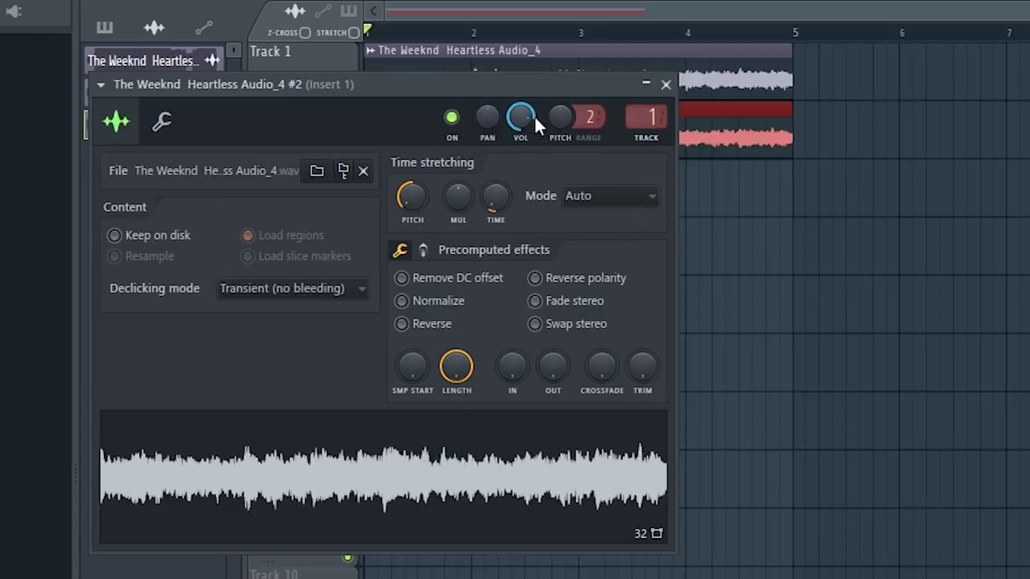
pyautogui.moveTo(534, 115); pyautogui.dragTo(534, 121)
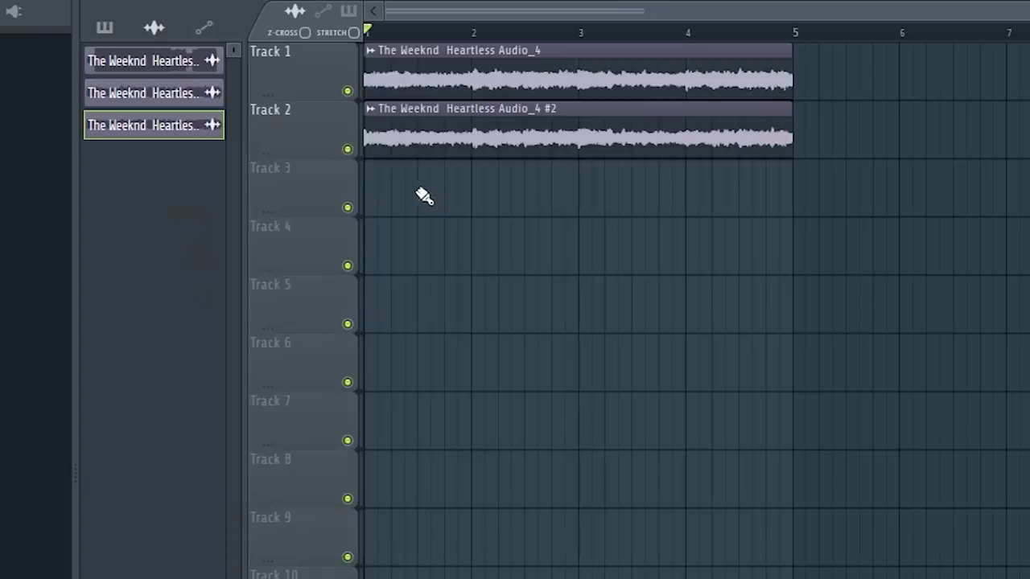
# Step: Solo Track 2 and play it to check the pitched-down layer, ending with all tracks enabled
pyautogui.click(349, 152)
pyautogui.press('space')
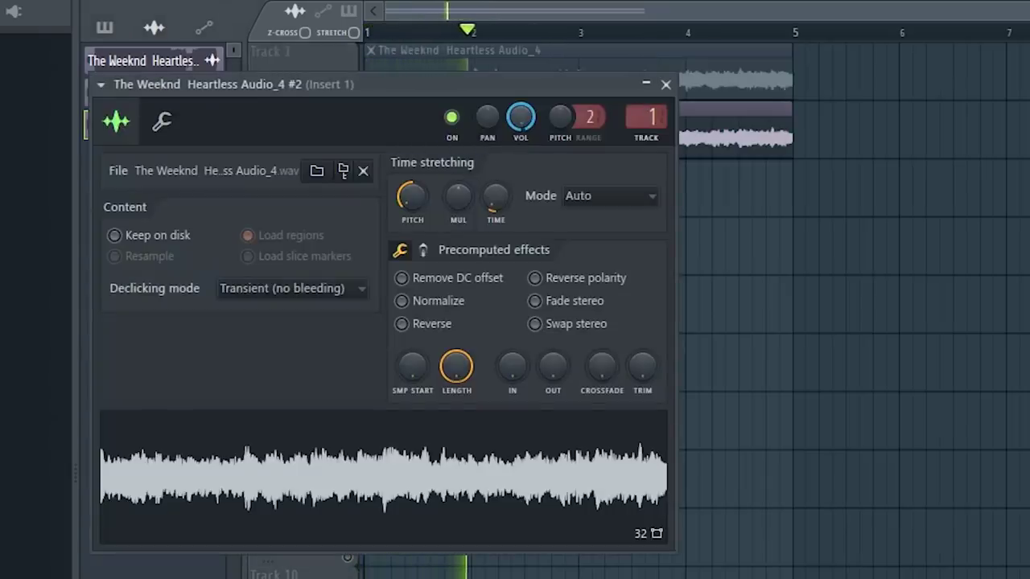
pyautogui.click(910, 220)
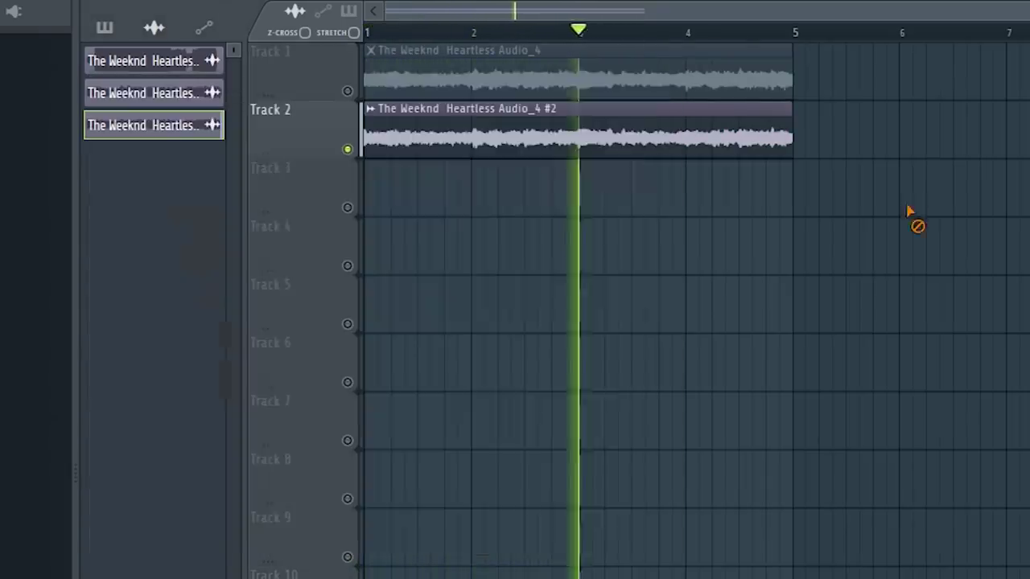
pyautogui.click(348, 150)
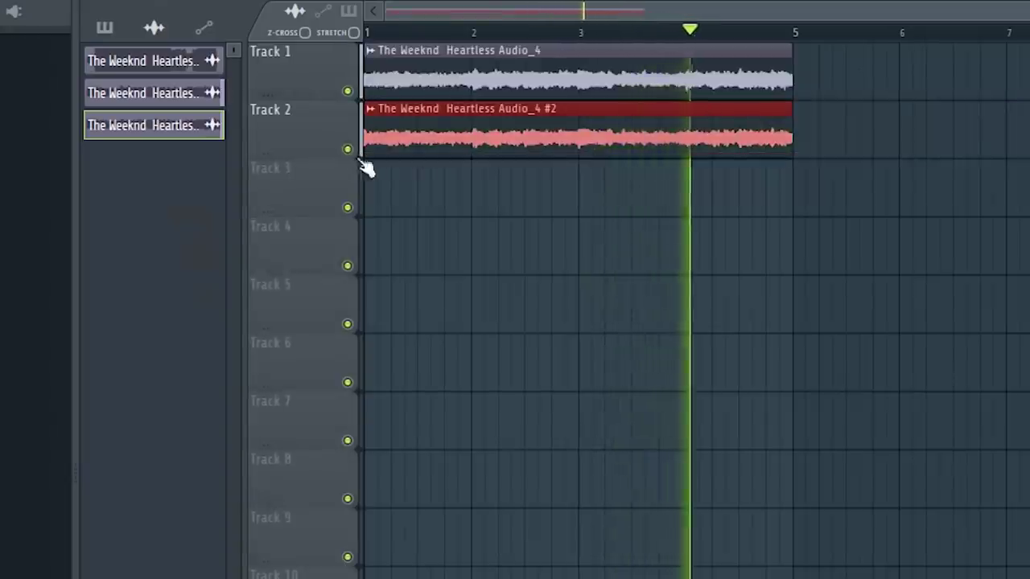
# Step: Select all clips in the playlist and duplicate them from bar 5 onward
pyautogui.doubleClick(483, 125)
pyautogui.click(853, 143)
pyautogui.hotkey('ctrl', 'a')
pyautogui.hotkey('ctrl', 'b')
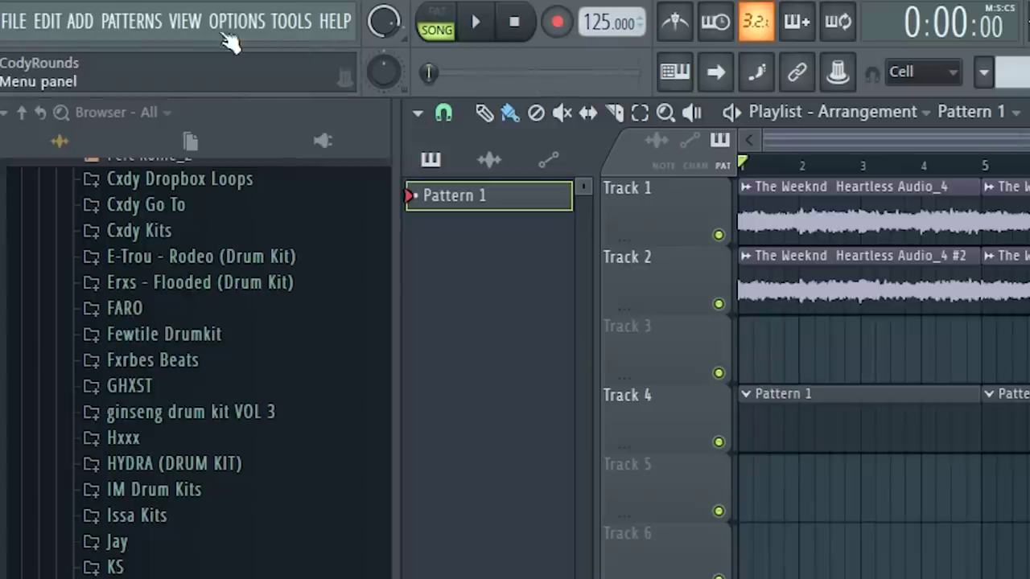
# Step: Add the Arcade plugin to the project and set its key to F# minor
pyautogui.click(79, 21)
pyautogui.click(144, 227)
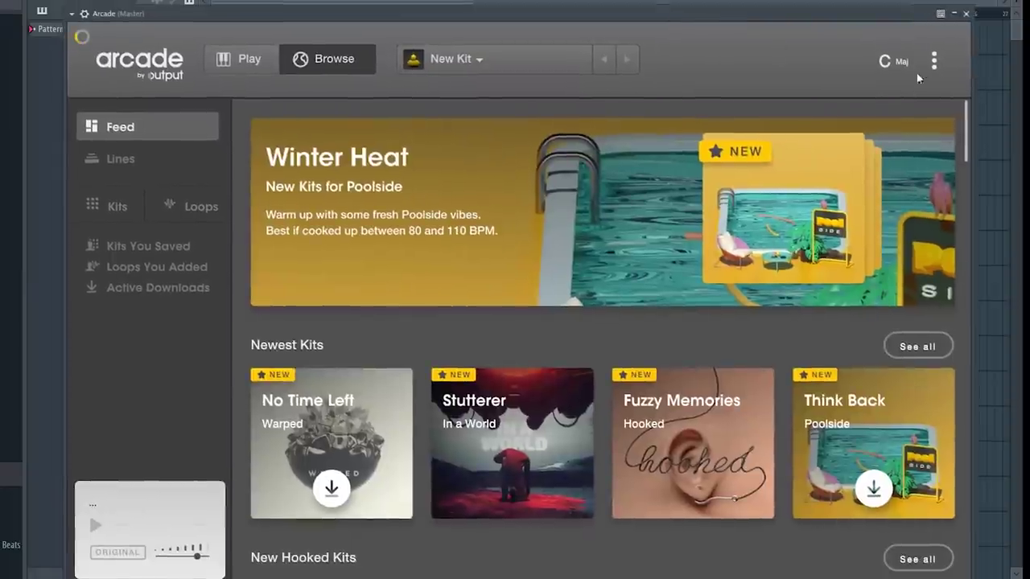
pyautogui.click(880, 105)
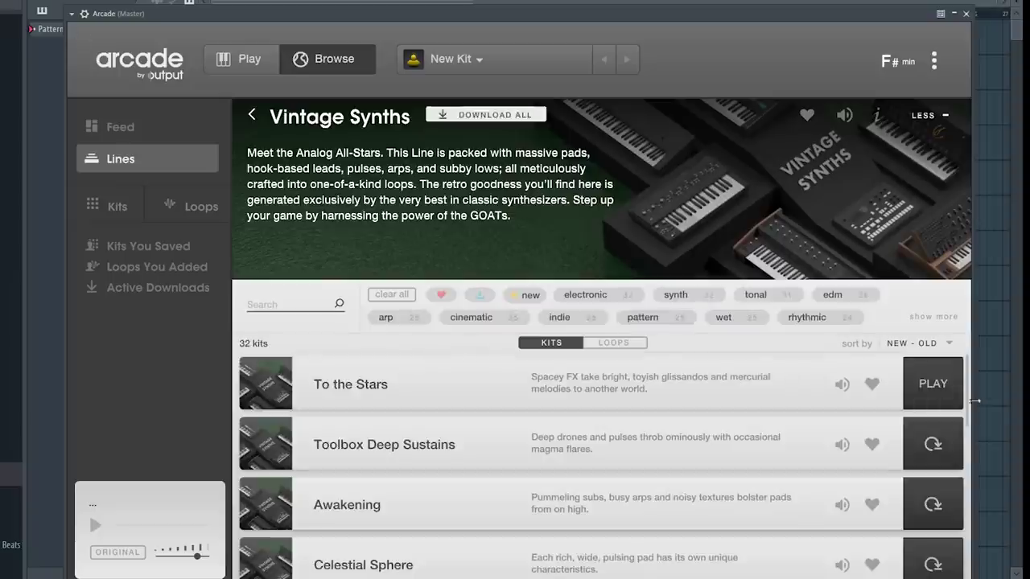
# Step: Load the To the Stars kit from the Vintage Synths line and audition its loops while adjusting the Wide macro
pyautogui.click(424, 405)
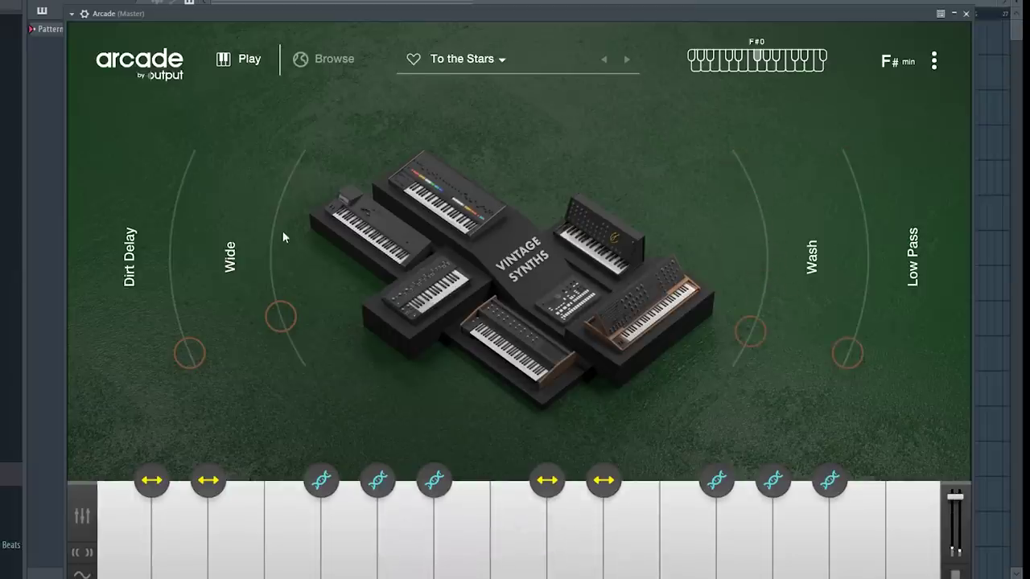
pyautogui.click(414, 515)
pyautogui.click(473, 524)
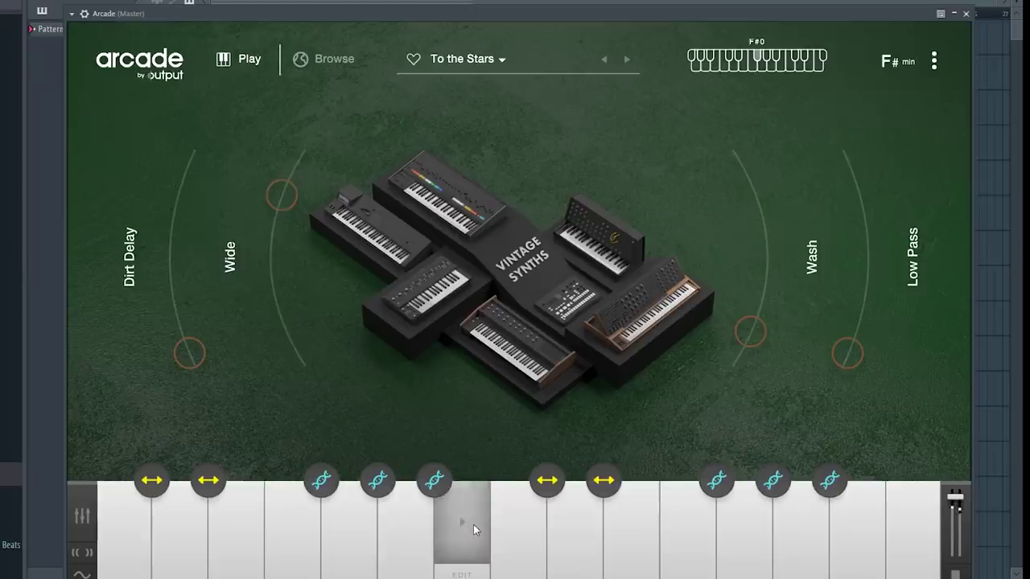
pyautogui.click(442, 525)
pyautogui.click(474, 521)
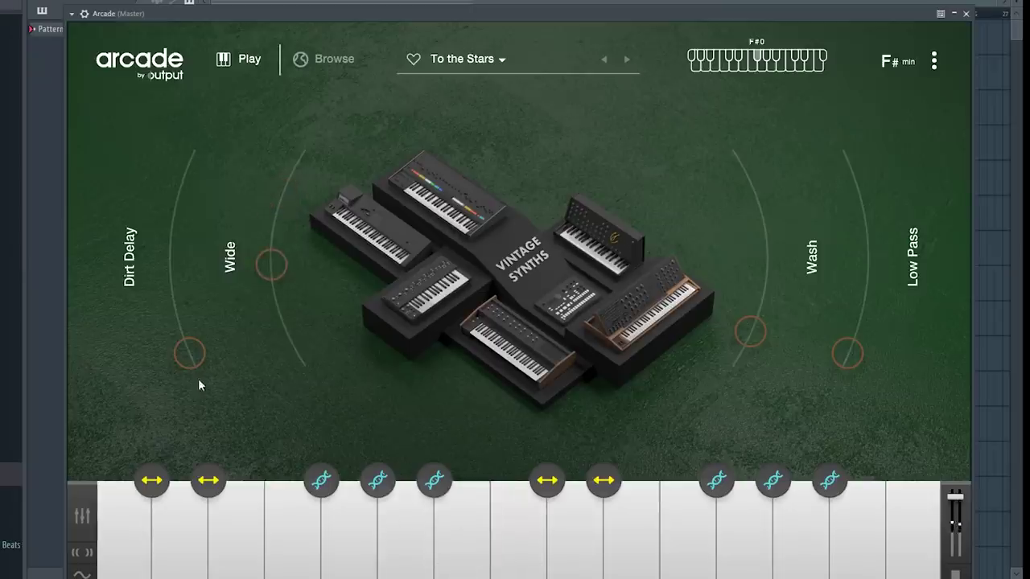
pyautogui.click(464, 521)
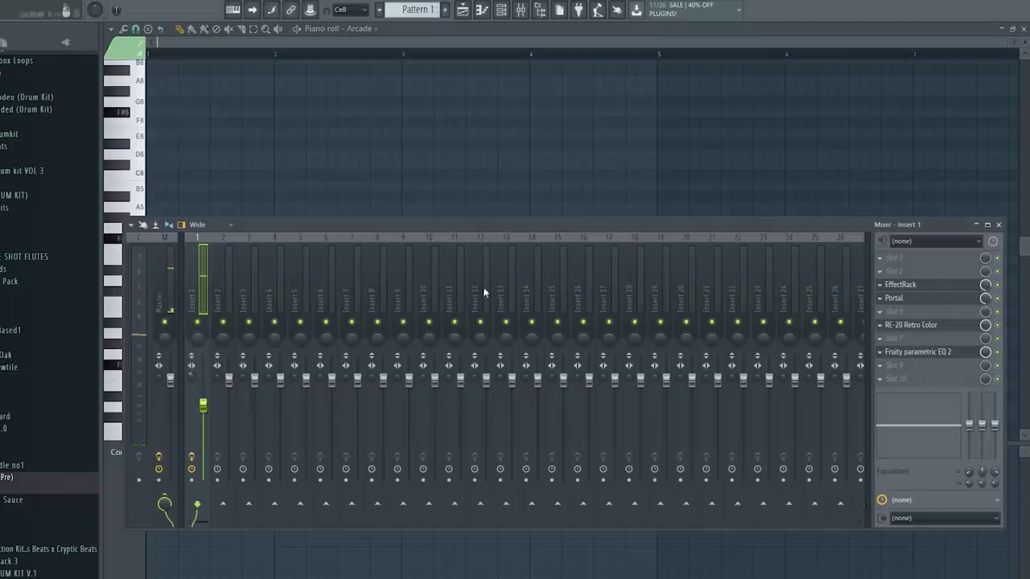
# Step: Try Arcade loops on B4 and E5 in the piano roll, filling bars 1 and 2 with B4 notes
pyautogui.press('F9')
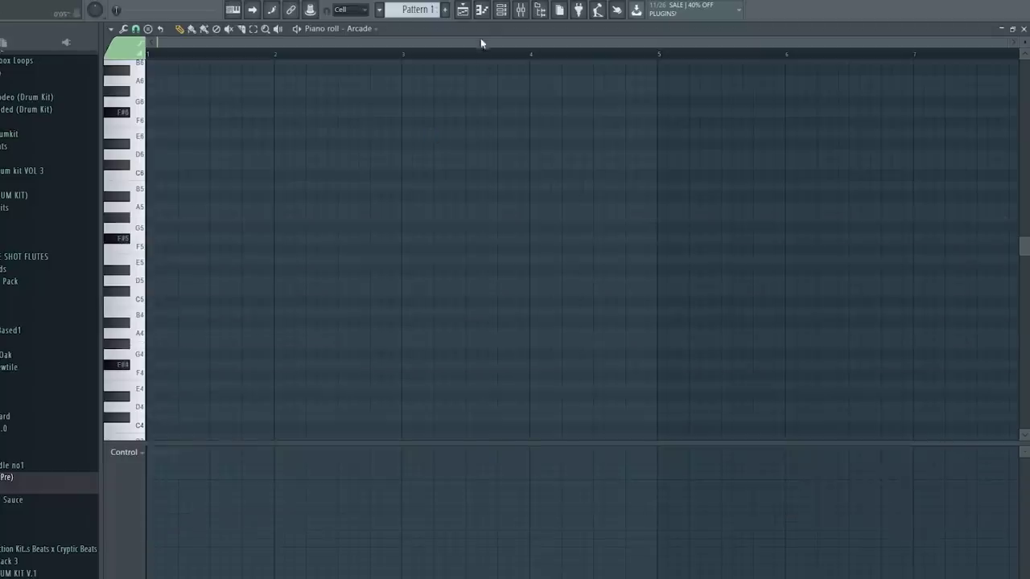
pyautogui.click(500, 9)
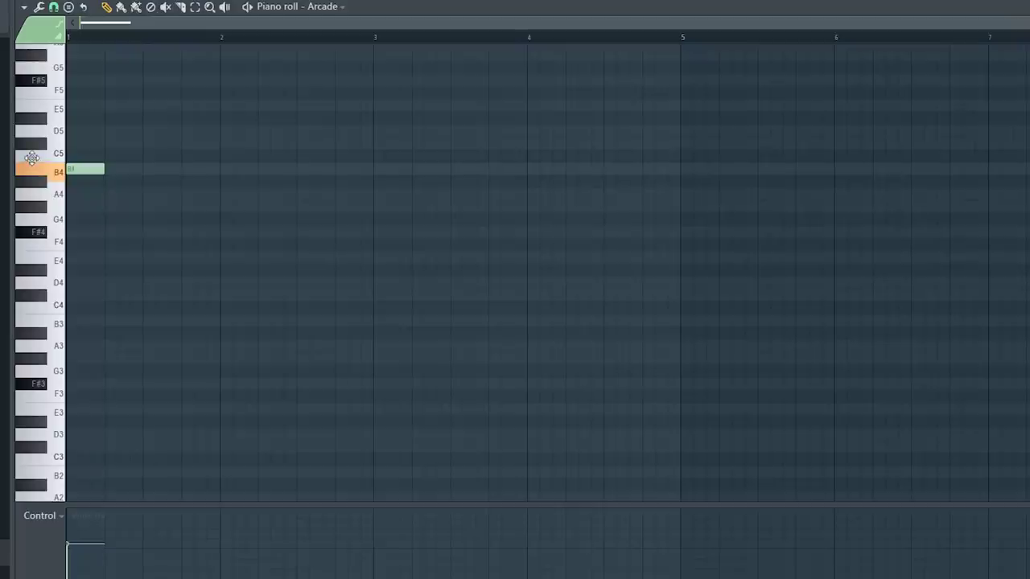
pyautogui.moveTo(31, 158); pyautogui.dragTo(32, 156)
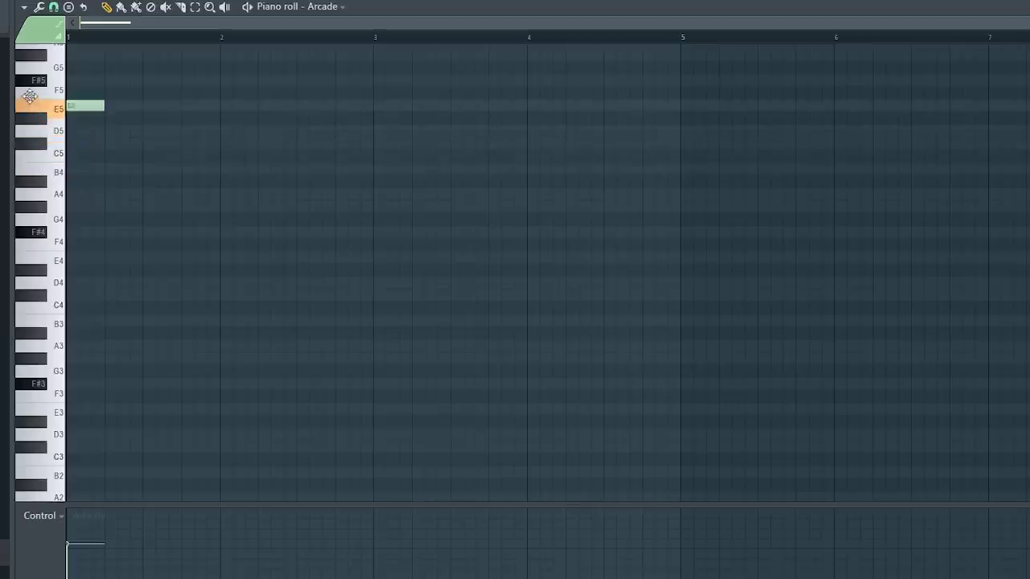
pyautogui.press('F6')
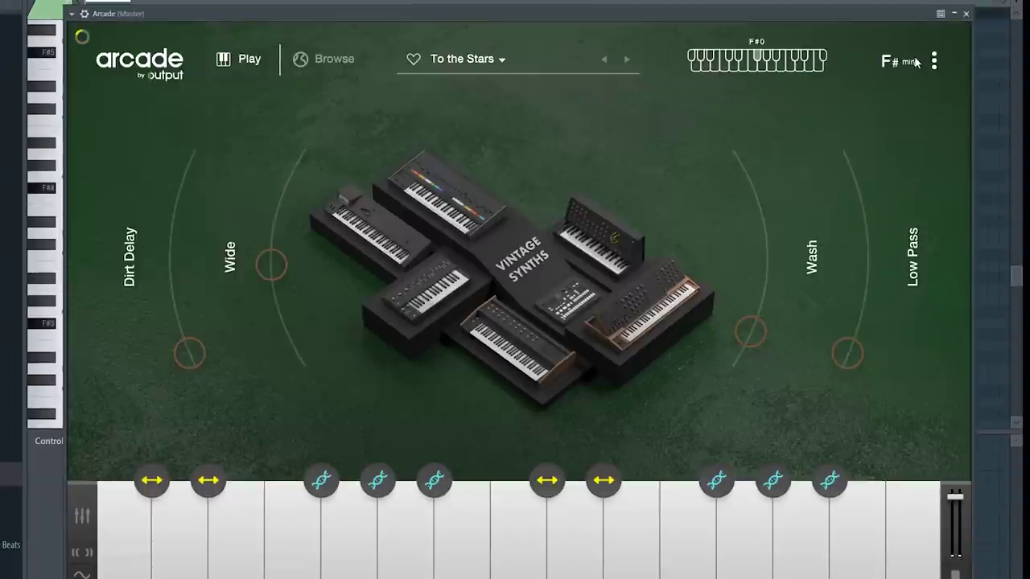
pyautogui.click(893, 62)
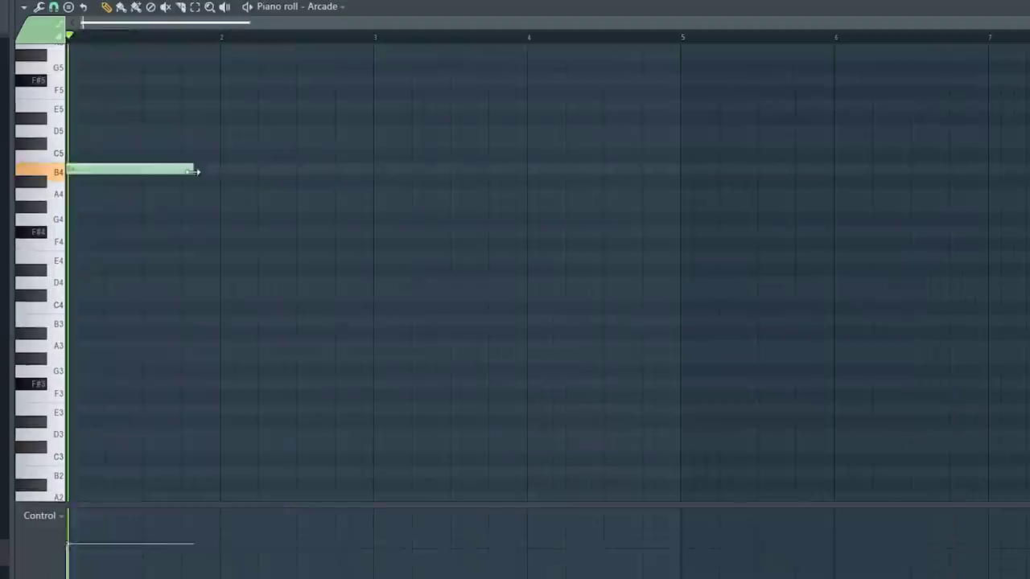
pyautogui.moveTo(196, 169); pyautogui.dragTo(373, 169)
# Step: Lower the volume of Insert 1 in the mixer while the pattern plays
pyautogui.press('F9')
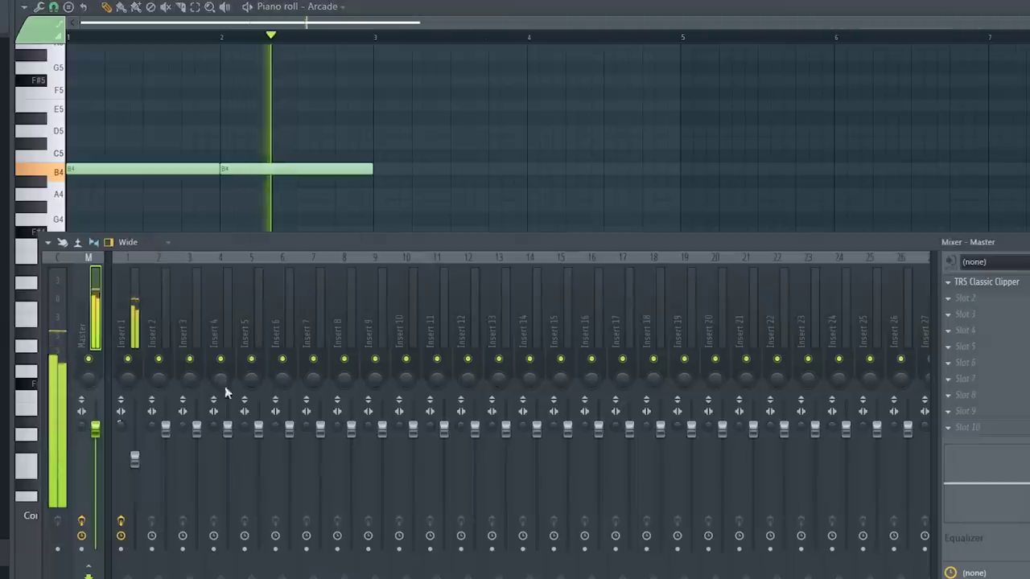
pyautogui.moveTo(134, 458); pyautogui.dragTo(134, 473)
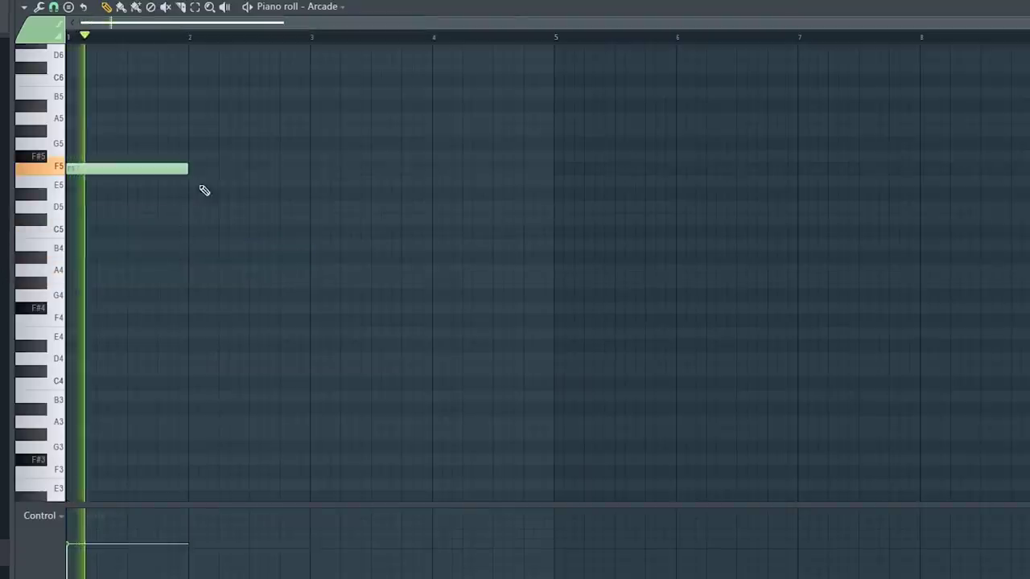
# Step: Build a four-bar Arcade melody of F5 notes with a half-bar G5 ending bar 2 and A5 ending bar 4
pyautogui.click(190, 168)
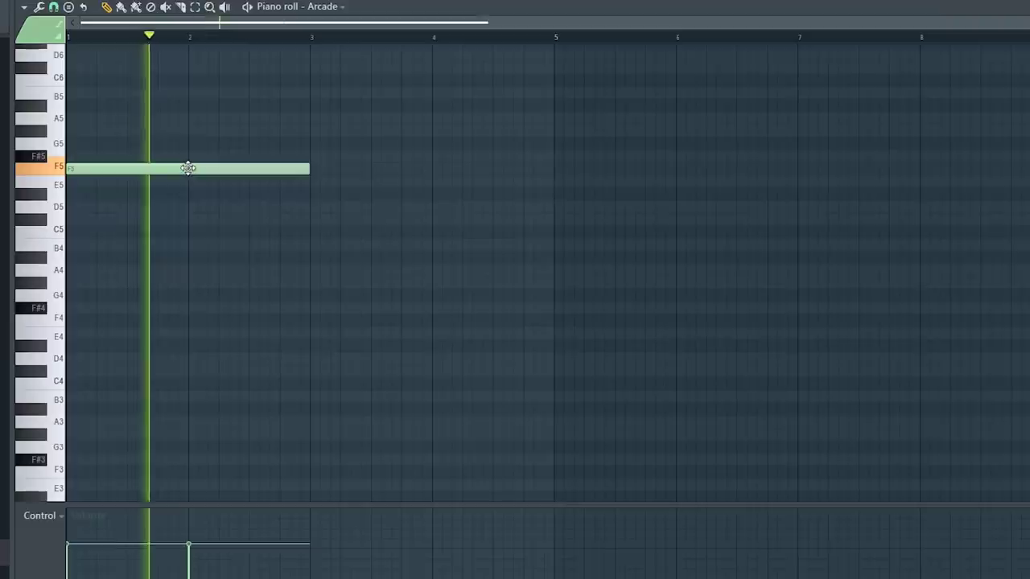
pyautogui.scroll(1, 330, 152)
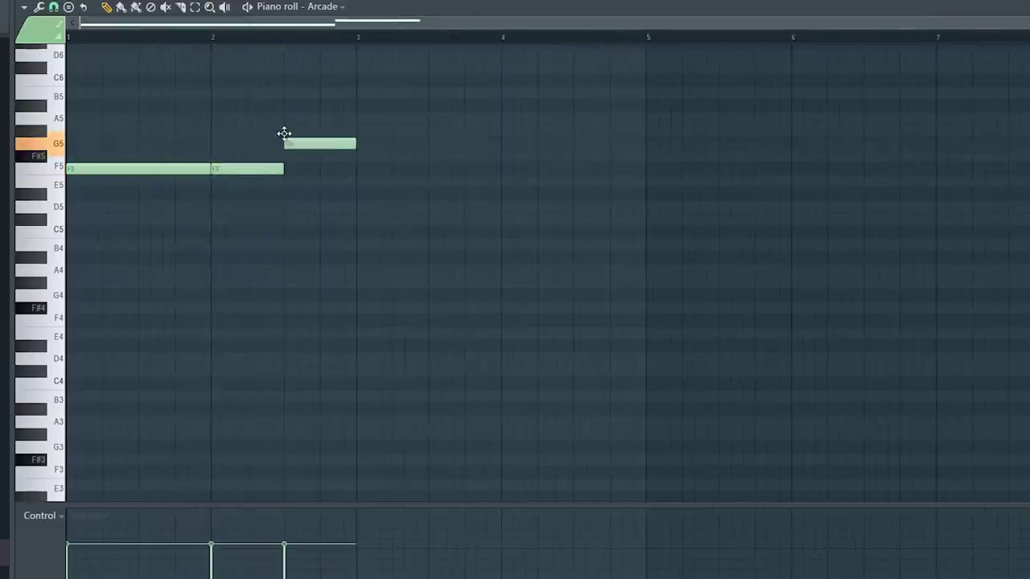
pyautogui.moveTo(533, 110); pyautogui.dragTo(569, 108)
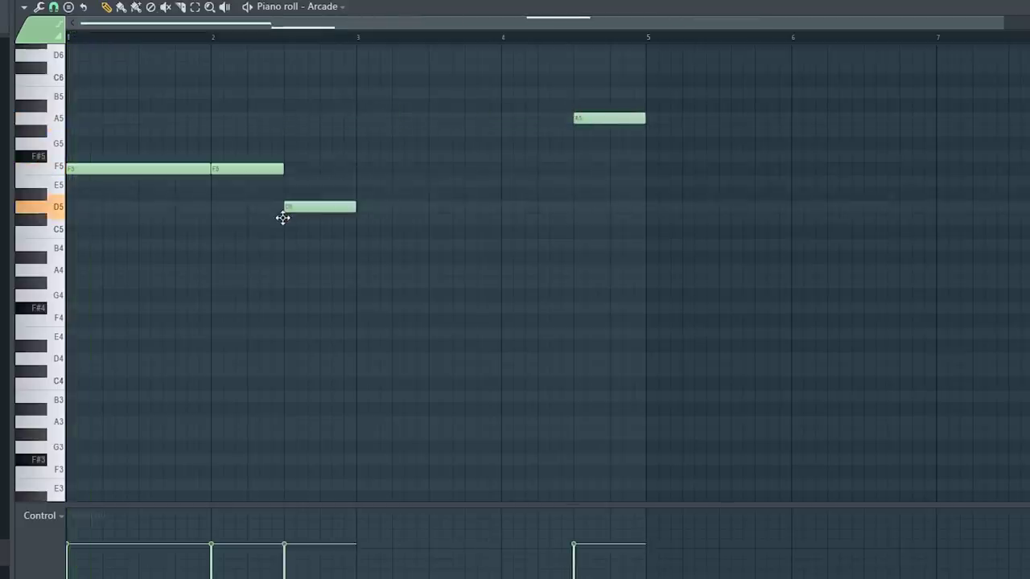
pyautogui.moveTo(285, 209); pyautogui.dragTo(306, 149)
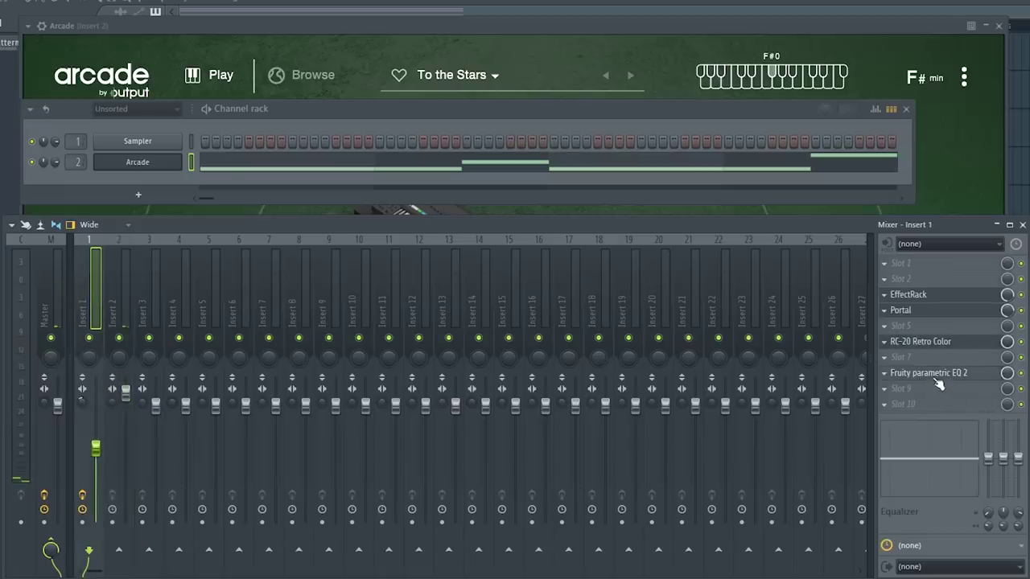
# Step: Reduce high band 7 in Insert 1's Fruity parametric EQ 2, and shape Insert 2's own parametric EQ with a low cut
pyautogui.click(929, 373)
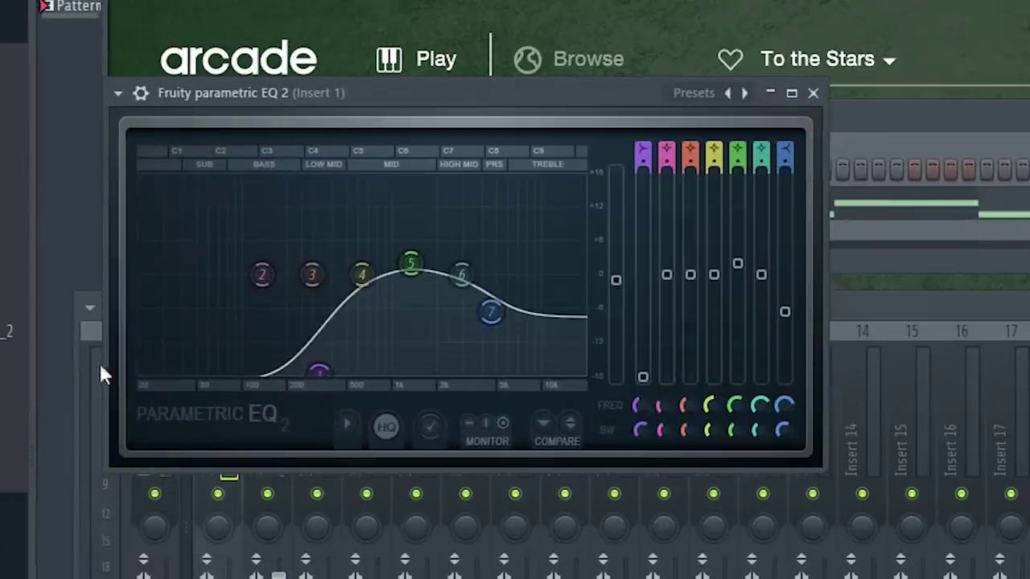
pyautogui.moveTo(490, 312); pyautogui.dragTo(474, 316)
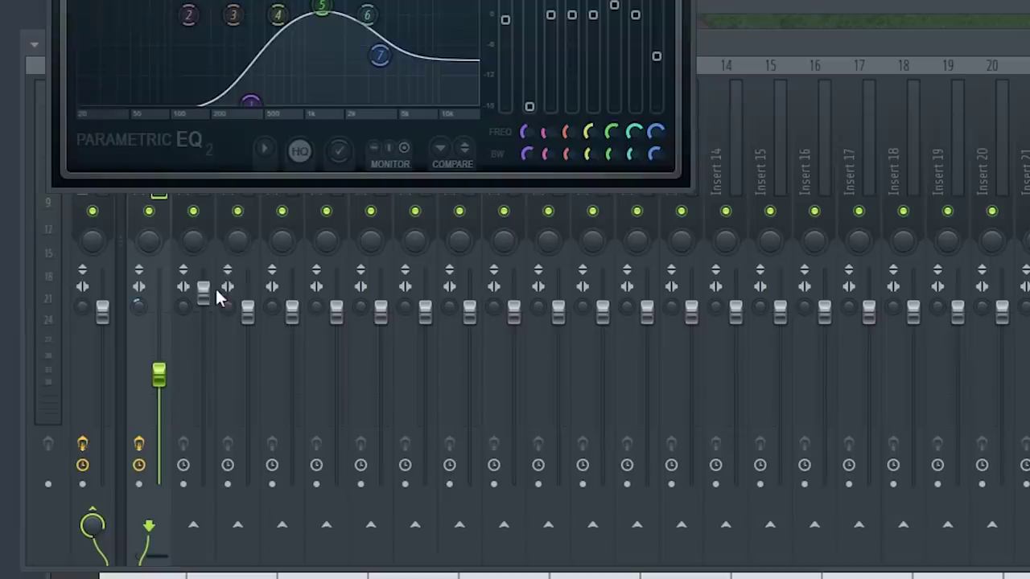
pyautogui.click(226, 483)
pyautogui.click(228, 483)
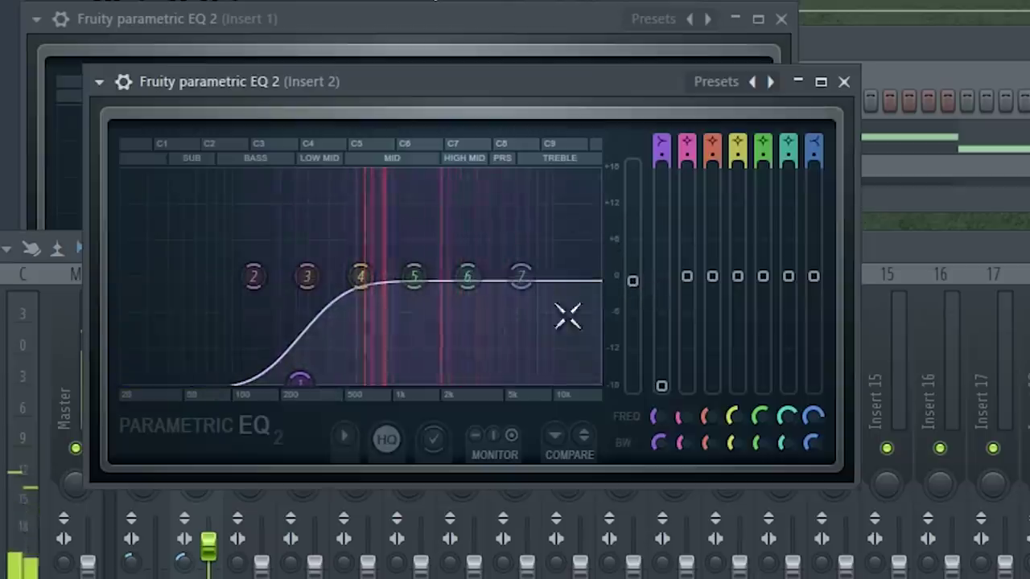
pyautogui.moveTo(521, 276); pyautogui.dragTo(515, 255)
pyautogui.moveTo(306, 378)
pyautogui.mouseDown()
pyautogui.moveTo(336, 378)
pyautogui.moveTo(290, 379)
pyautogui.mouseUp()
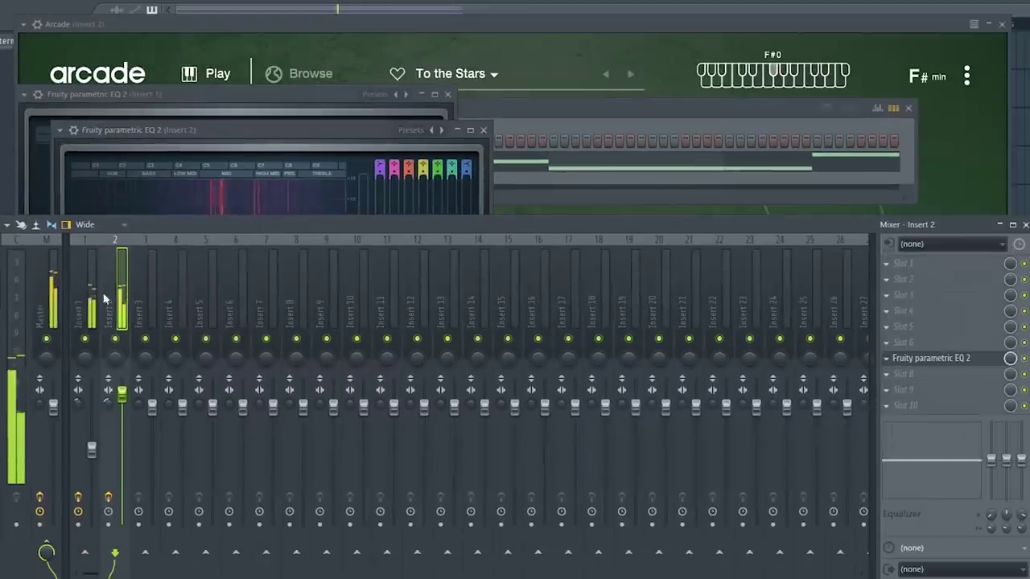
# Step: Pull band 7 of Insert 1's Fruity parametric EQ 2 further down and to a lower frequency
pyautogui.click(105, 286)
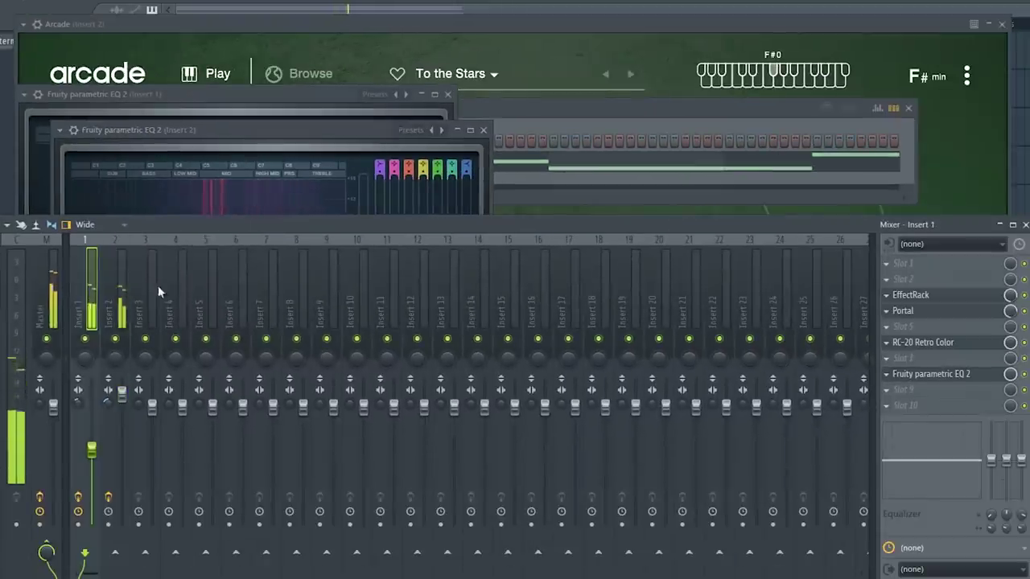
pyautogui.click(960, 383)
pyautogui.moveTo(191, 234); pyautogui.dragTo(218, 244)
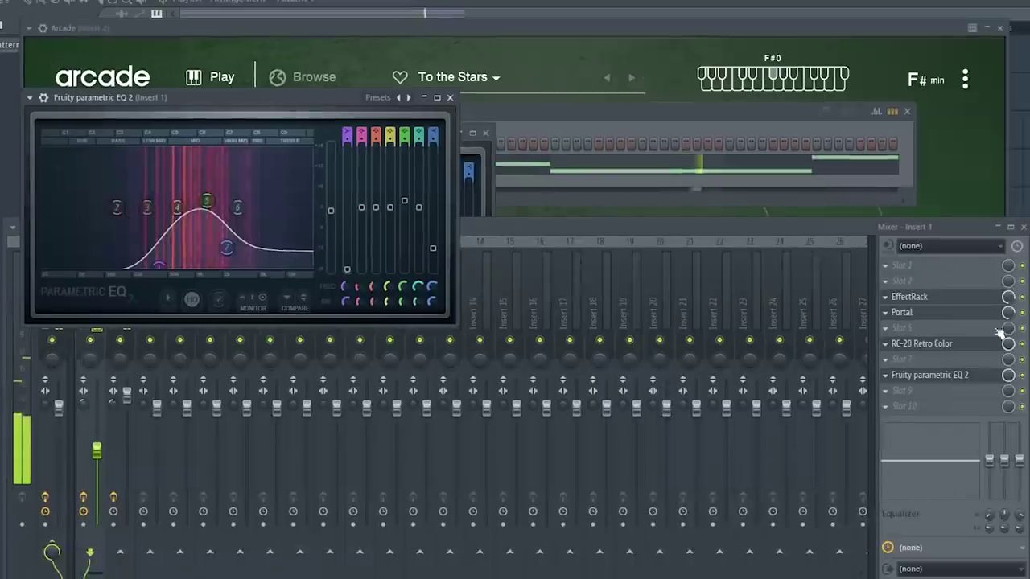
pyautogui.click(588, 190)
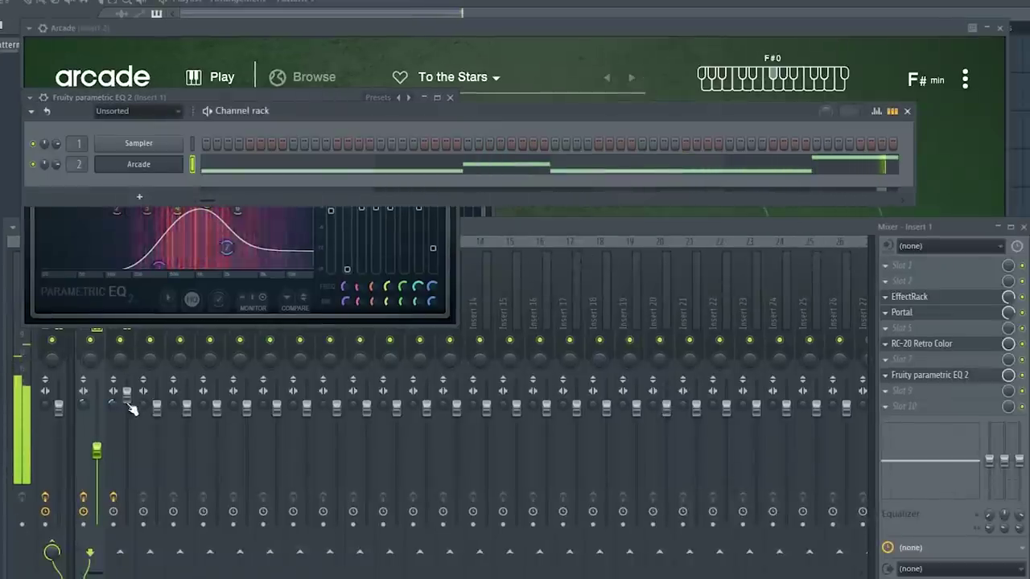
# Step: On Insert 2, lower the HalfTime mix, and switch Magnetic off and Digital on in RC-20 Retro Color
pyautogui.click(124, 366)
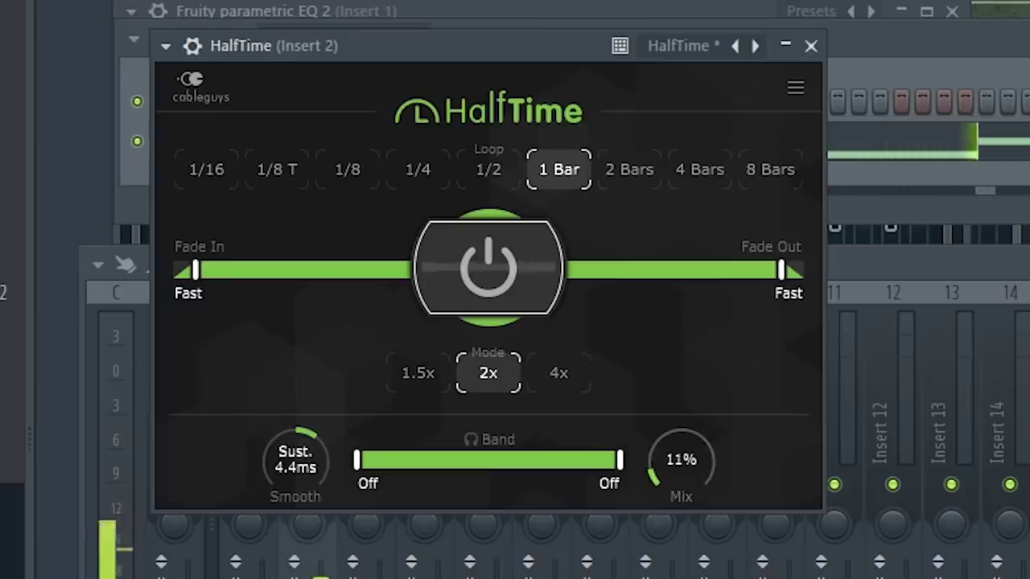
pyautogui.moveTo(717, 450); pyautogui.dragTo(717, 515)
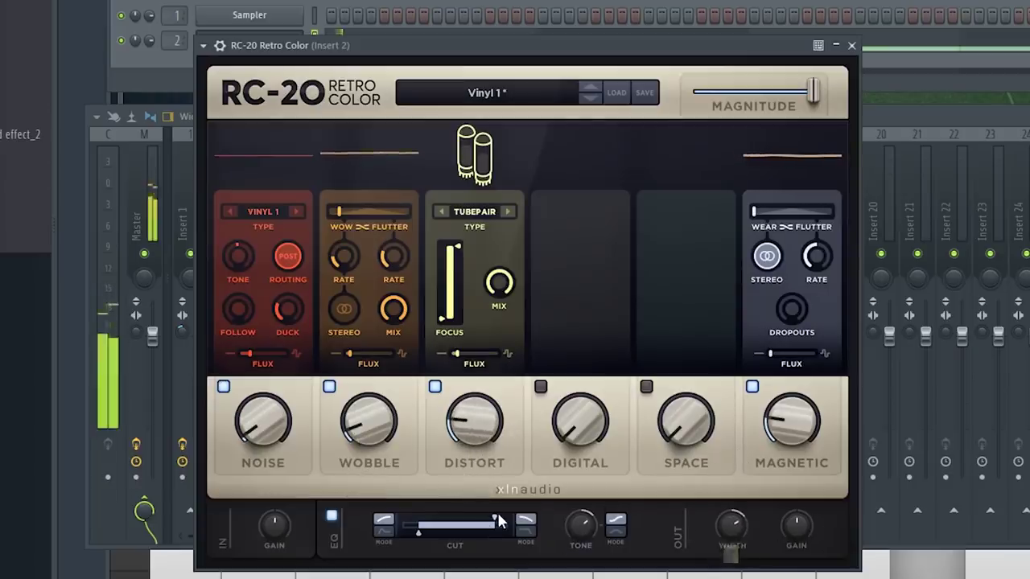
pyautogui.click(753, 386)
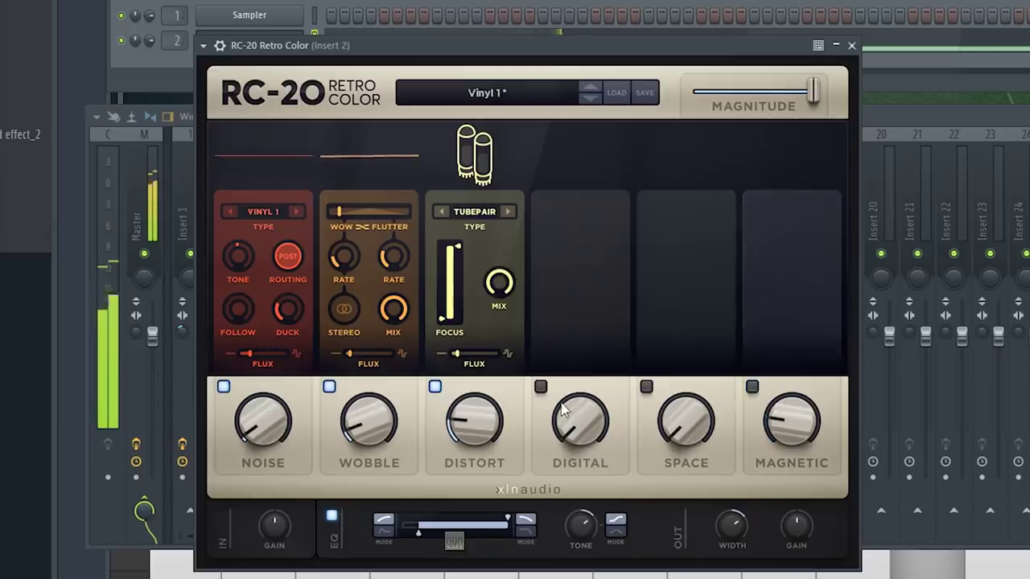
pyautogui.click(541, 386)
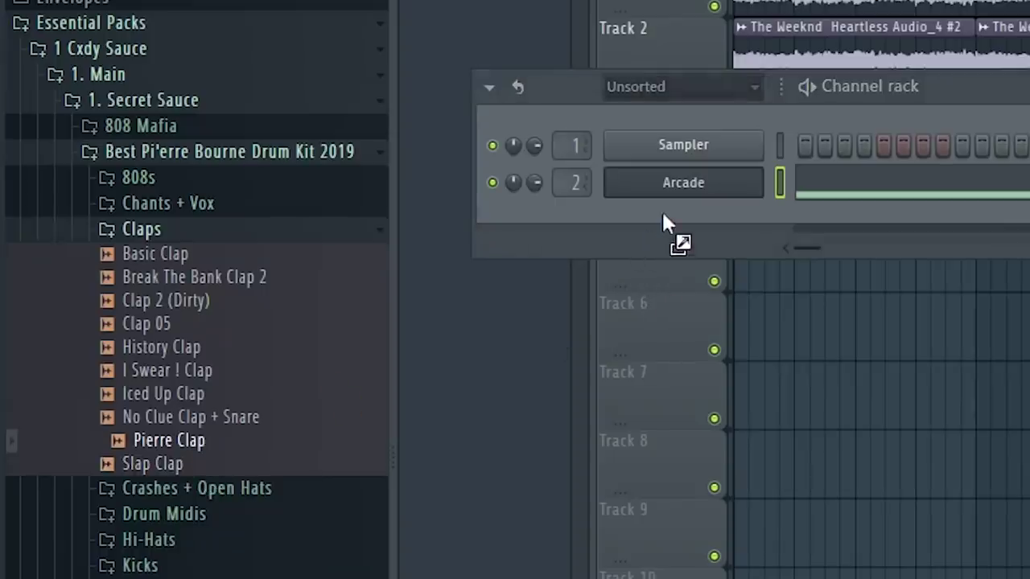
# Step: Add the Pierre Clap sample as a new channel and place it on step 9 of each bar
pyautogui.moveTo(662, 209); pyautogui.dragTo(661, 211)
pyautogui.click(326, 210)
pyautogui.click(515, 210)
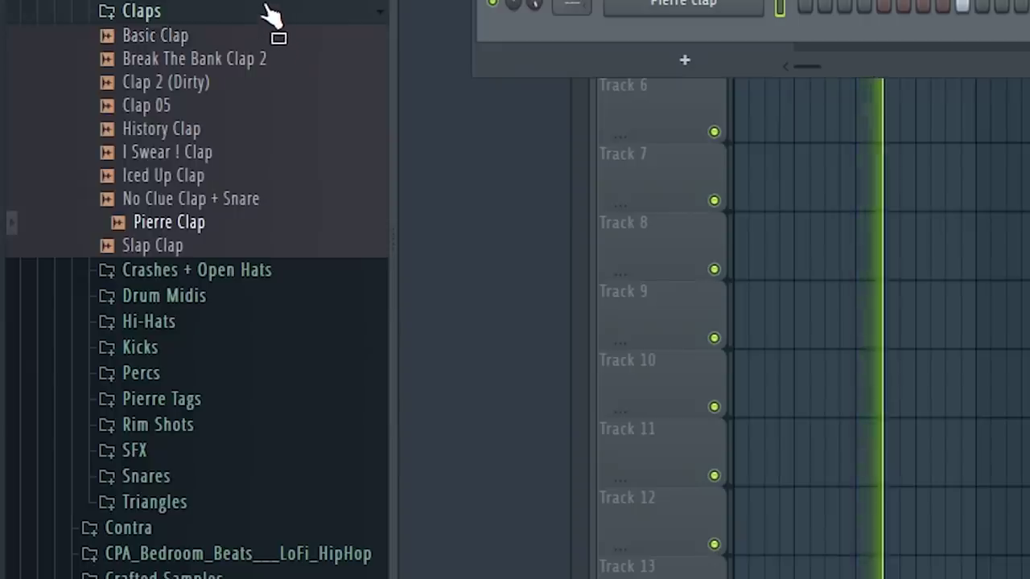
# Step: Add CashMoneyAp HITHAT (13) from the Cxdy Go To HiHats folder as a channel and shorten its tail with the OUT fade
pyautogui.scroll(-4, 257, 120)
pyautogui.click(144, 42)
pyautogui.click(145, 223)
pyautogui.moveTo(217, 340); pyautogui.dragTo(172, 234)
pyautogui.click(172, 234)
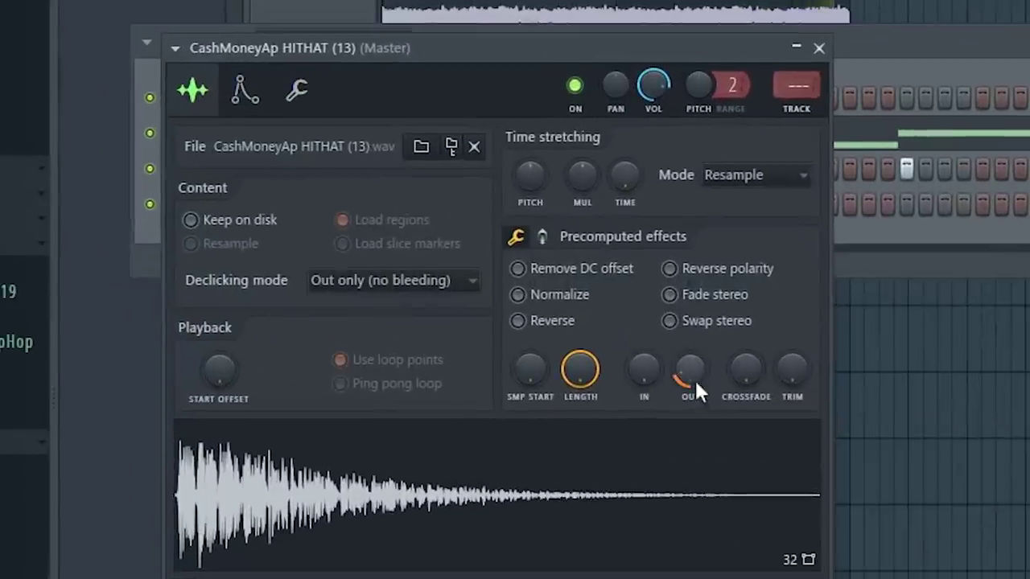
# Step: Fill the CashMoneyAp HITHAT (13) channel with a hit on every second step
pyautogui.click(886, 233)
pyautogui.rightClick(411, 197)
pyautogui.click(724, 276)
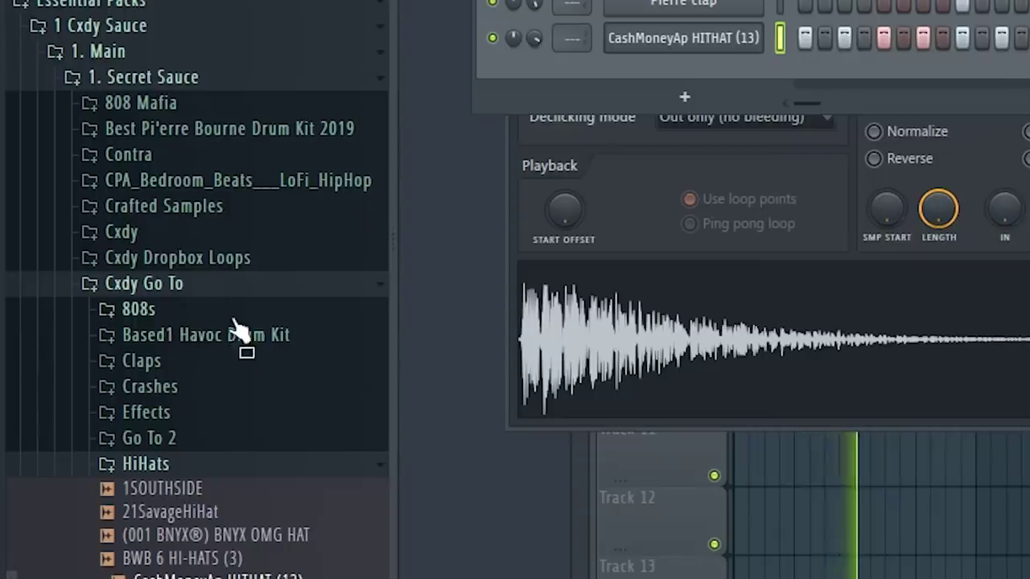
# Step: Replace the hi-hat channel's sample with kookup - trapessential hihat from the KOOKUP Whippa Hihat Midi Kit's HiHat One-Shots folder
pyautogui.click(245, 288)
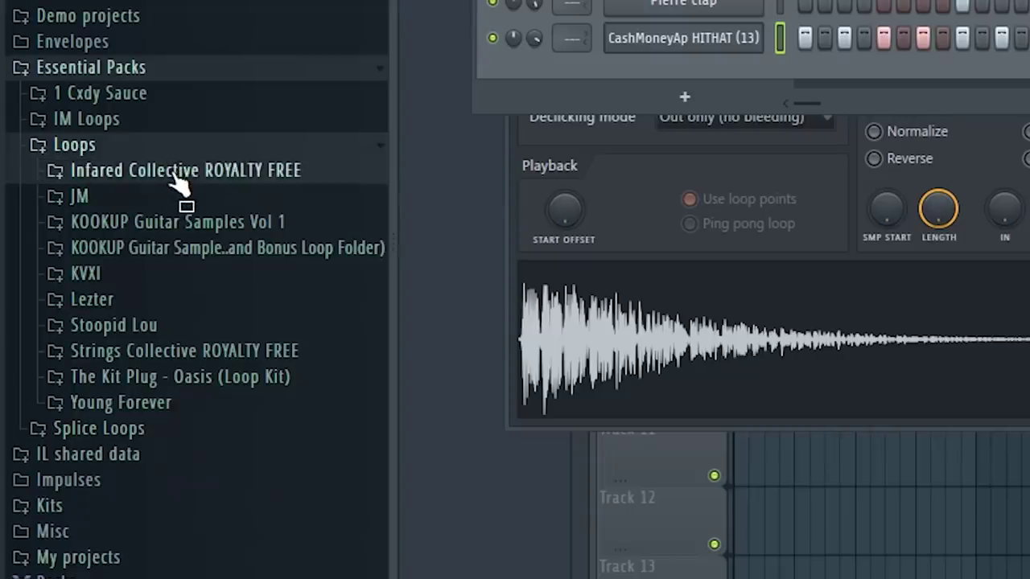
pyautogui.click(177, 179)
pyautogui.click(177, 200)
pyautogui.click(178, 200)
pyautogui.click(180, 228)
pyautogui.click(182, 228)
pyautogui.click(207, 246)
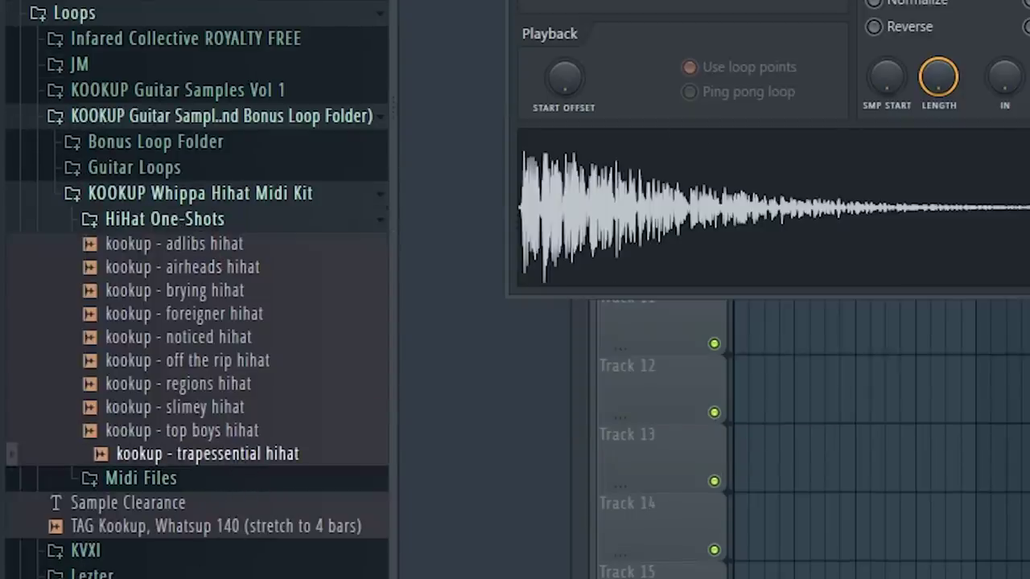
# Step: Import kookup - cameleon [HH MIDI] from the kit's Midi Files folder onto the hi-hat channel and play it back
pyautogui.click(141, 478)
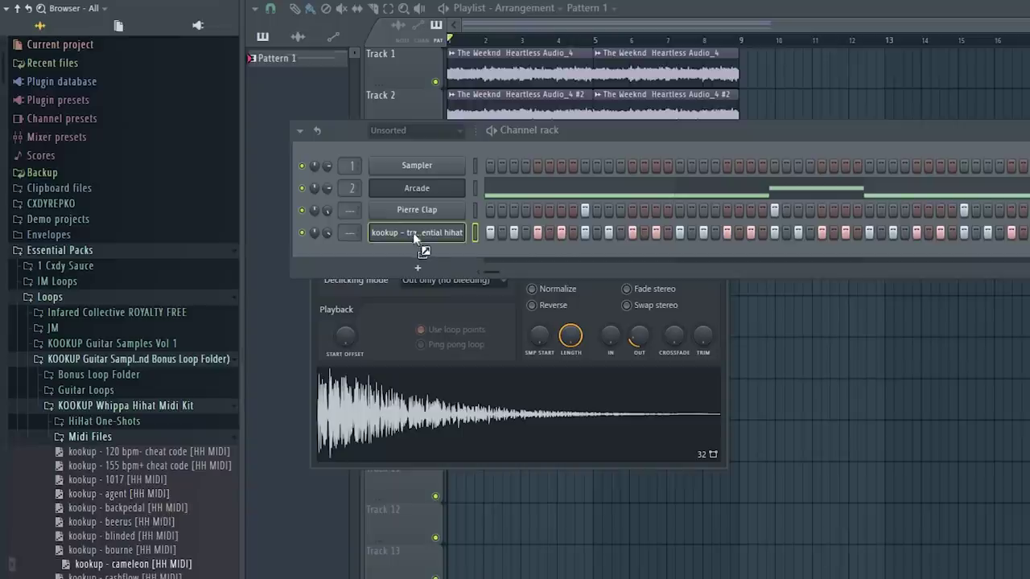
pyautogui.moveTo(413, 232); pyautogui.dragTo(421, 233)
pyautogui.press('Return')
pyautogui.press('space')
# Step: Replace the hi-hat channel's pattern with kookup - 155 bpm+ cheat code [HH MIDI] and check its notes in the piano roll
pyautogui.scroll(-6, 143, 554)
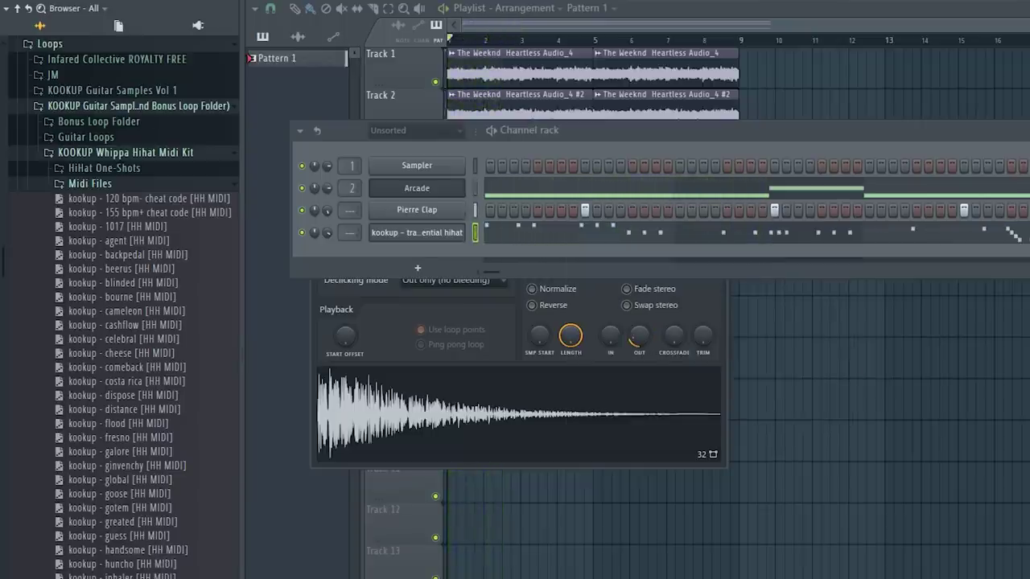
pyautogui.scroll(-4, 130, 550)
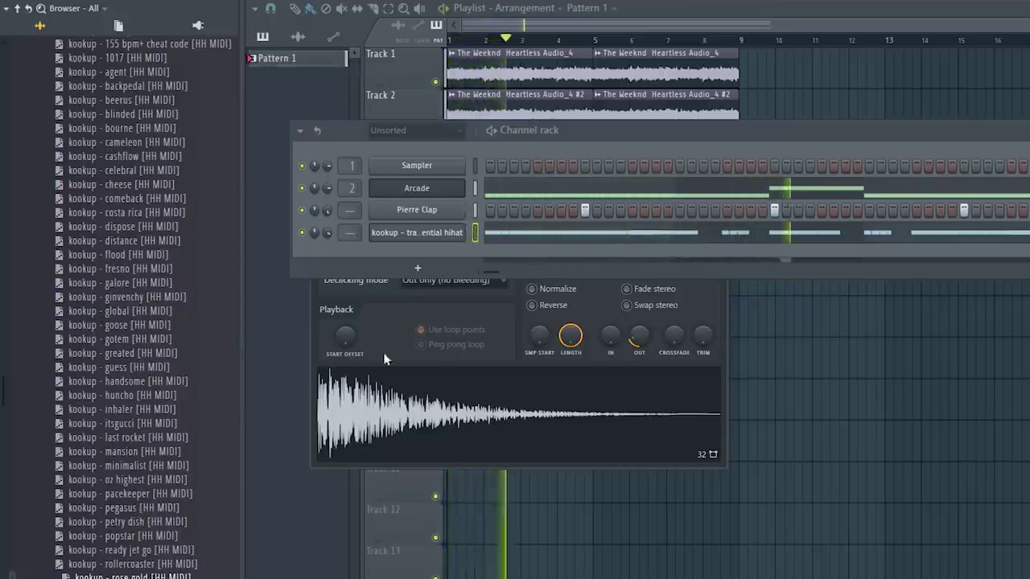
pyautogui.scroll(6, 172, 320)
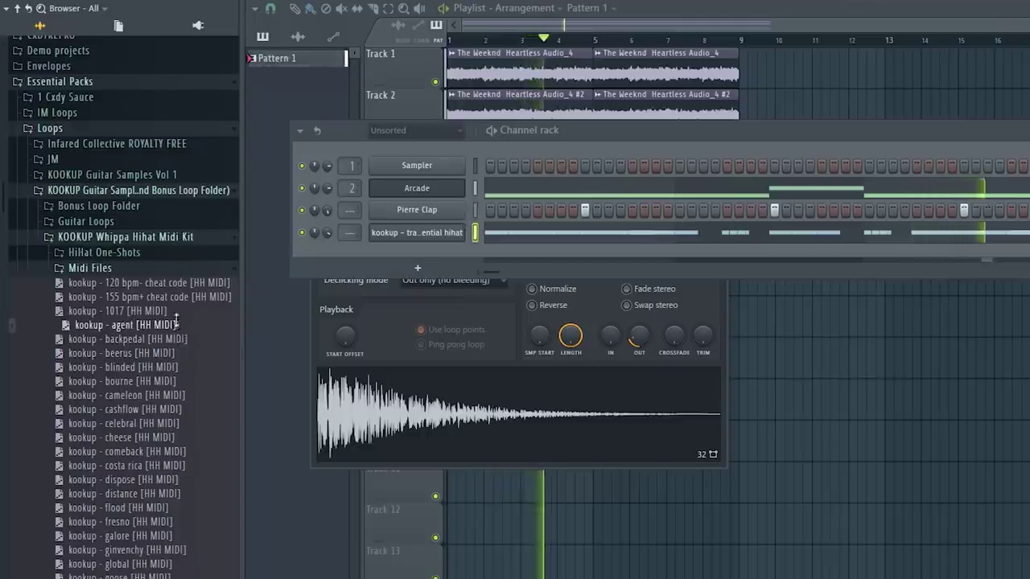
pyautogui.click(164, 299)
pyautogui.moveTo(161, 297); pyautogui.dragTo(165, 300)
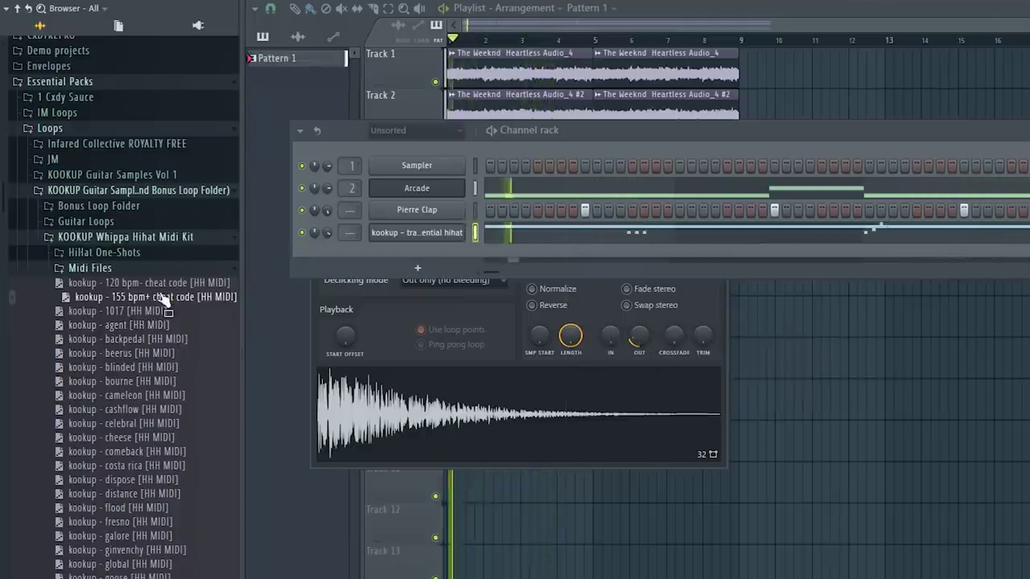
pyautogui.click(450, 235)
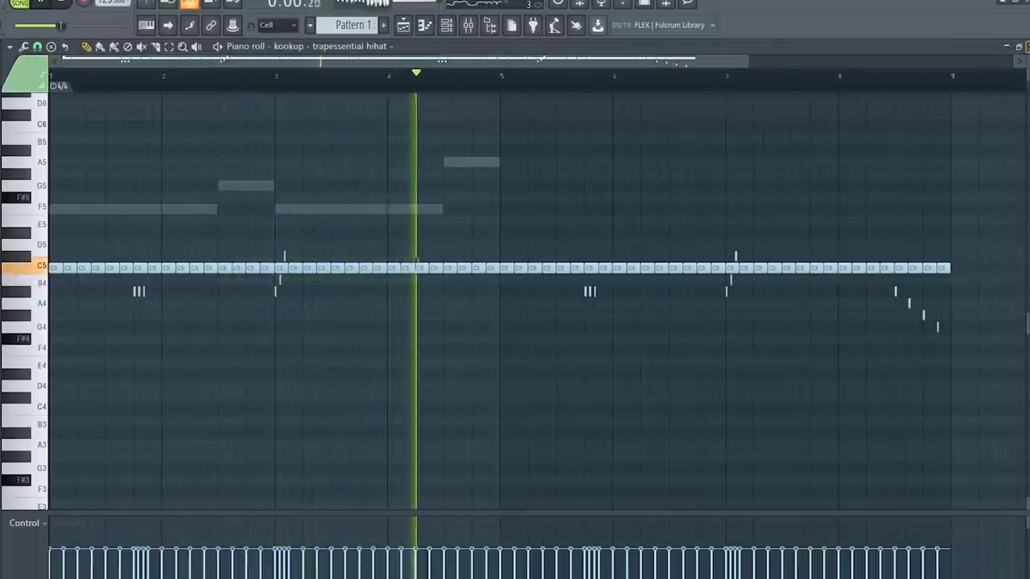
pyautogui.press('F7')
pyautogui.press('F9')
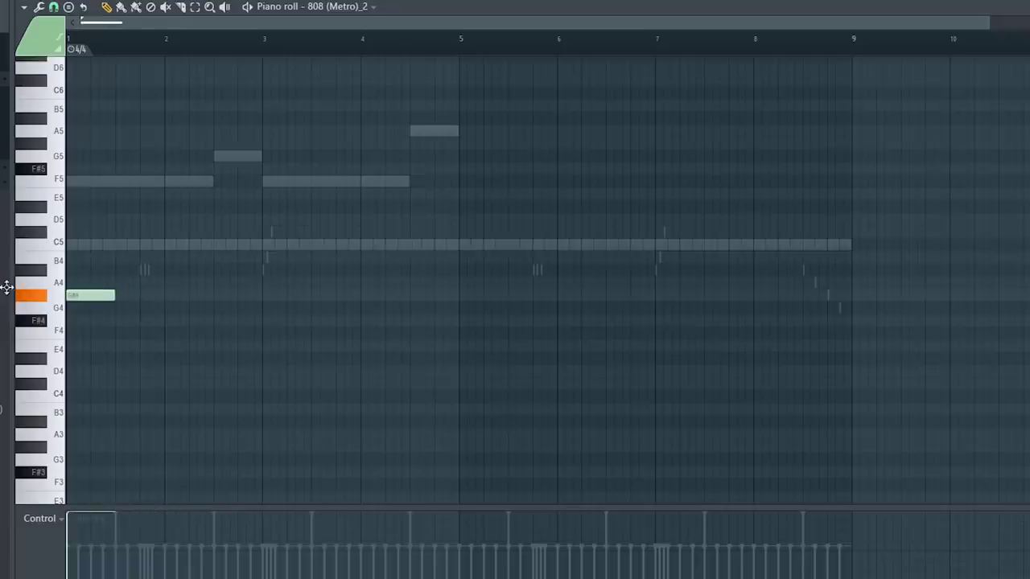
# Step: Move the opening 808 (Metro)_2 note to F#5, lengthen it to three beats and play the pattern back
pyautogui.hotkey('ctrl', 'a')
pyautogui.hotkey('ctrl', 'Up')
pyautogui.hotkey('ctrl', 'Up')
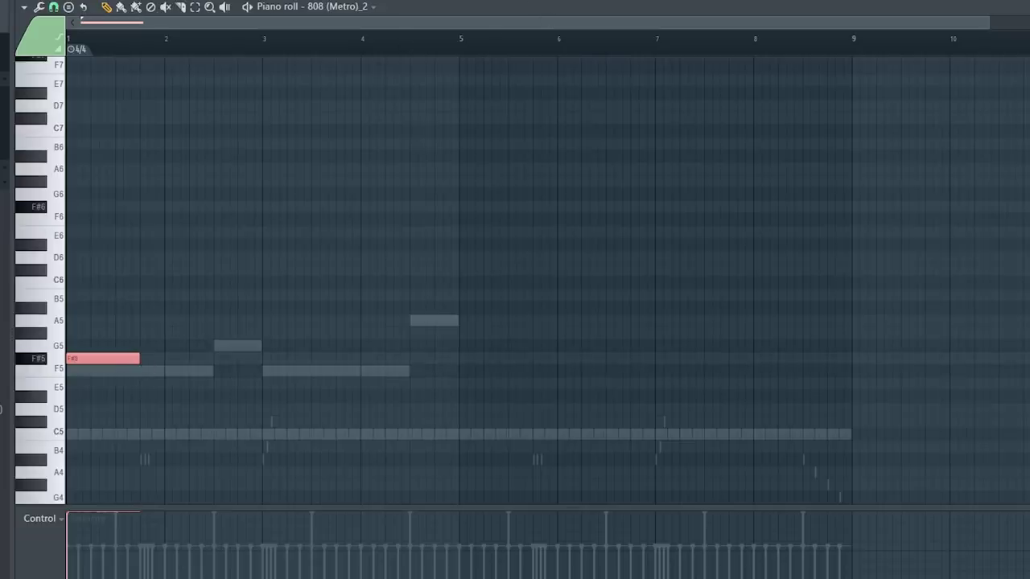
pyautogui.press('F6')
pyautogui.press('space')
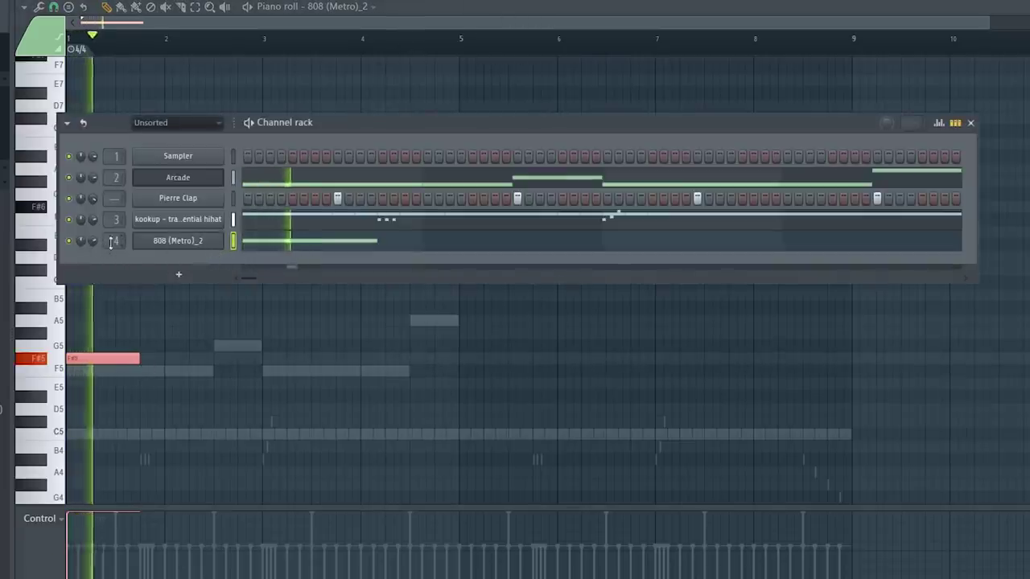
pyautogui.press('F7')
pyautogui.click(320, 248)
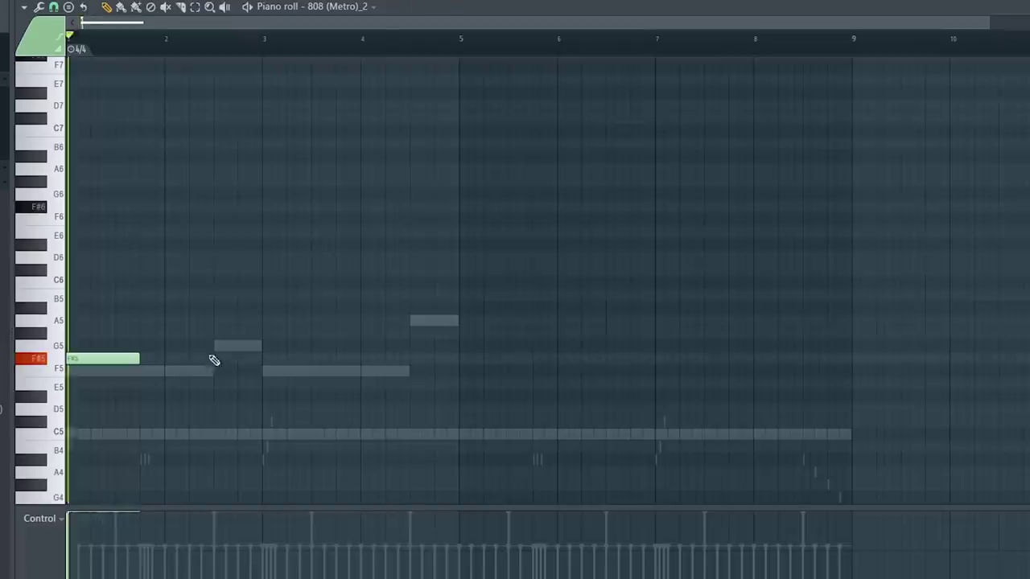
# Step: Add a one-beat F#5 note to the 808 (Metro)_2 part on beat 2 of bar 2
pyautogui.click(168, 358)
pyautogui.rightClick(222, 358)
pyautogui.click(191, 358)
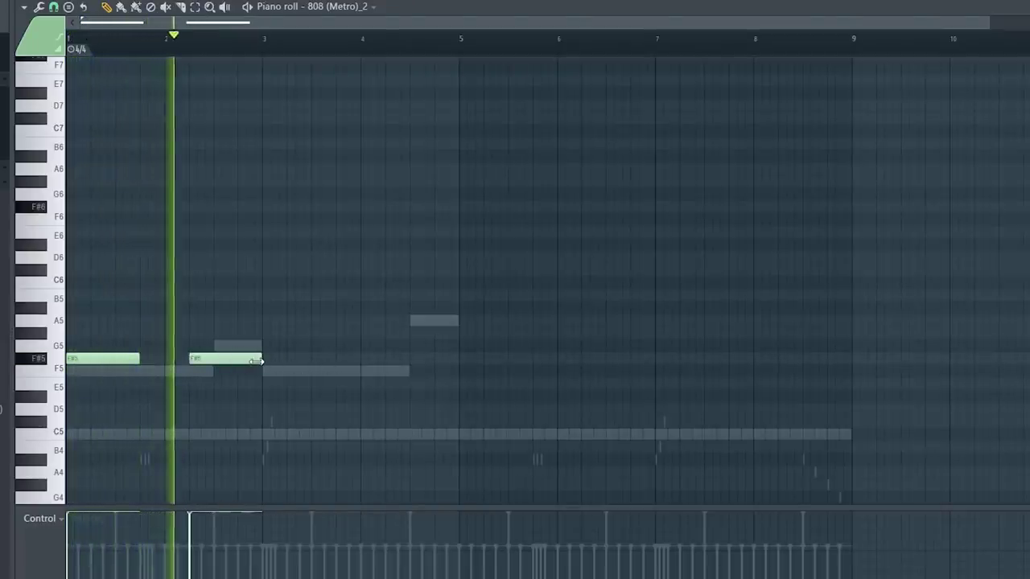
pyautogui.moveTo(260, 359); pyautogui.dragTo(213, 359)
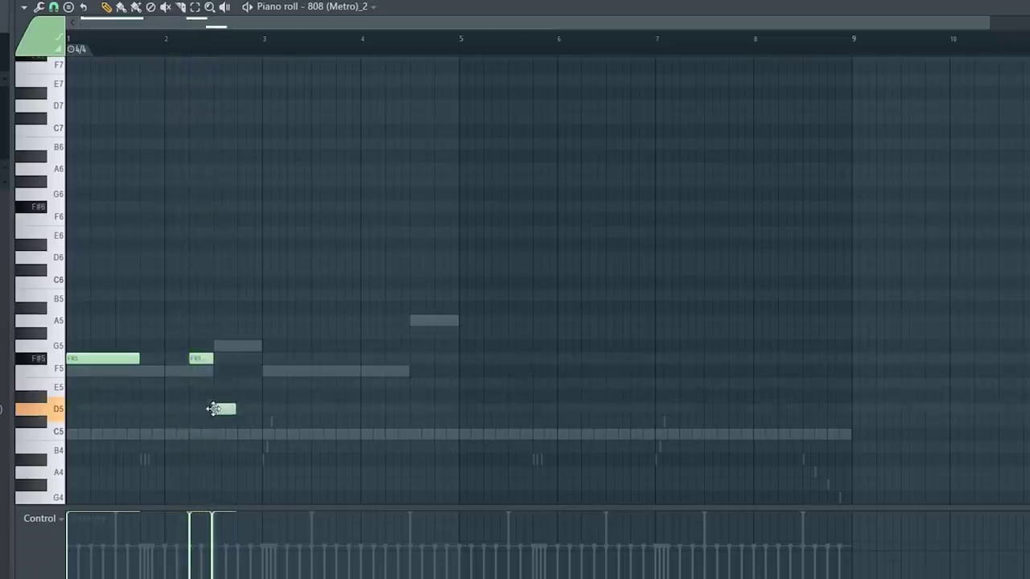
# Step: Add a single one-beat D5 note to the 808 part, starting halfway through beat 3 of bar 2
pyautogui.click(249, 410)
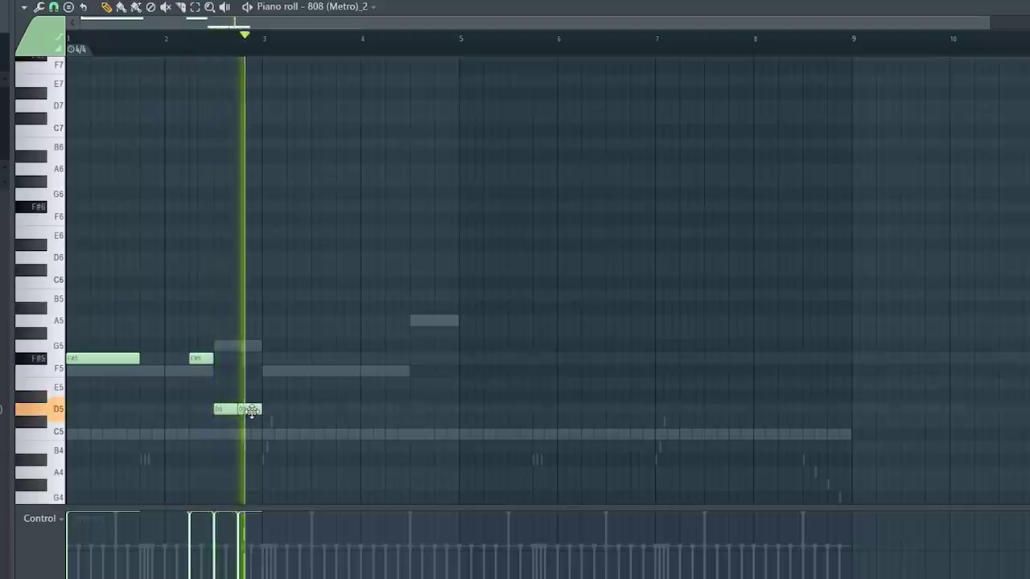
pyautogui.rightClick(249, 410)
pyautogui.rightClick(228, 410)
pyautogui.click(228, 411)
pyautogui.scroll(3, 230, 62)
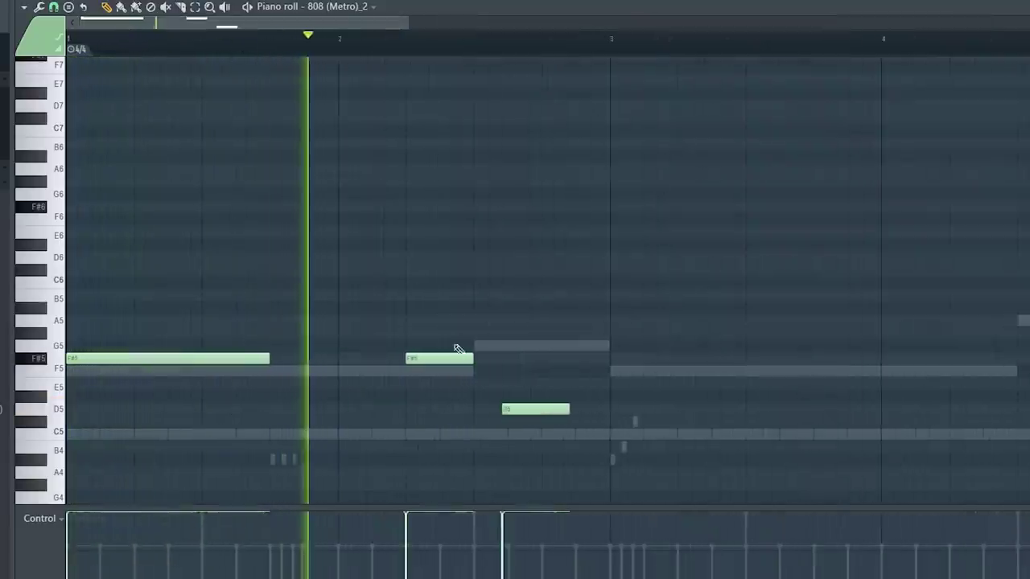
pyautogui.moveTo(514, 412); pyautogui.dragTo(529, 413)
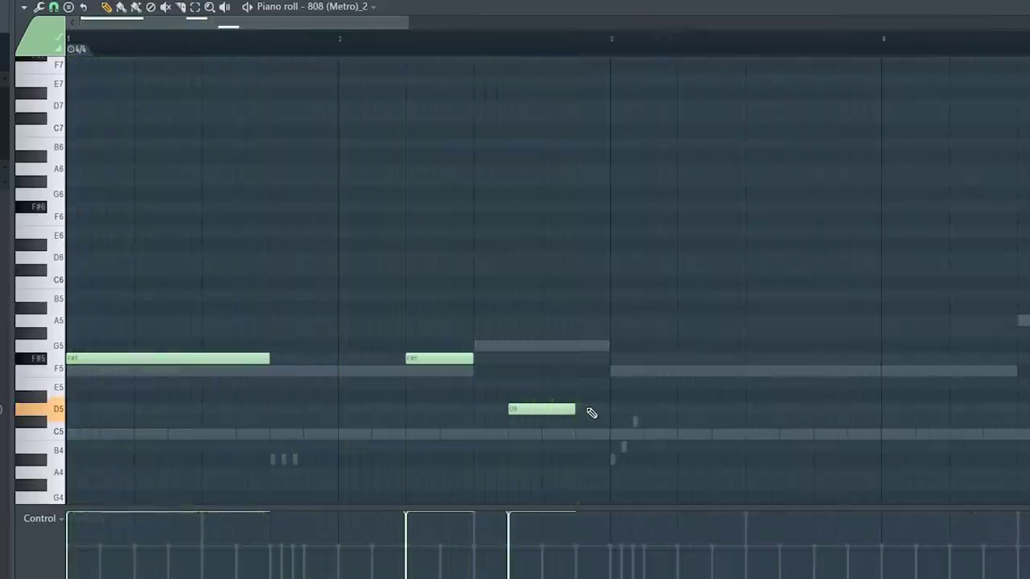
# Step: Duplicate the 808 notes into bars 3 and 4, then raise the last copied note to D6 and shorten it to half a beat
pyautogui.hotkey('ctrl', 'a')
pyautogui.hotkey('ctrl', 'b')
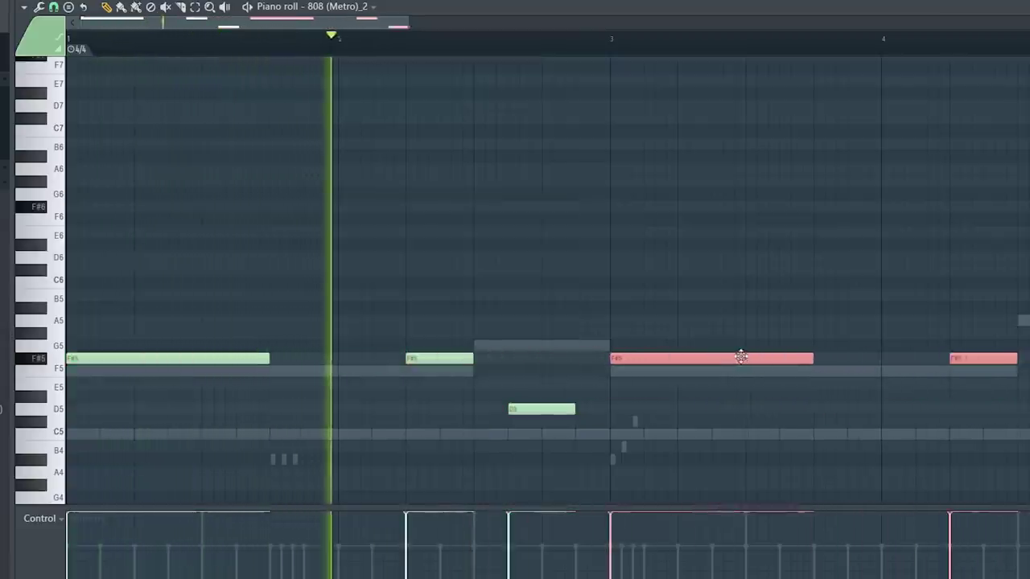
pyautogui.scroll(-2, 736, 167)
pyautogui.hotkey('ctrl', 'Up')
pyautogui.moveTo(749, 257); pyautogui.dragTo(727, 257)
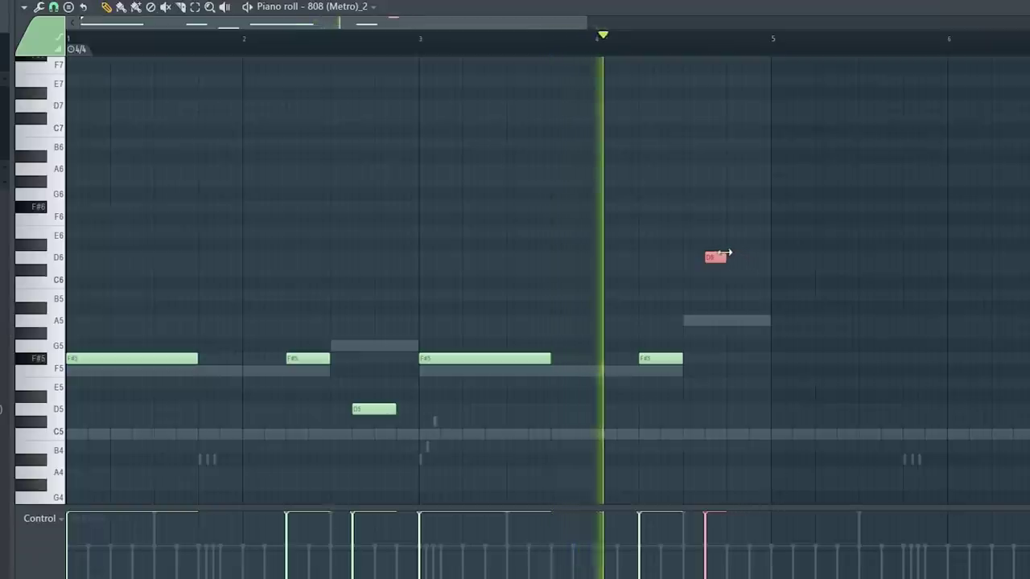
# Step: Copy the short D6 note right after itself, lower the copy to D5 and stretch it to the end of bar 4
pyautogui.hotkey('ctrl', 'b')
pyautogui.hotkey('ctrl', 'b')
pyautogui.click(760, 259)
pyautogui.rightClick(760, 259)
pyautogui.keyDown('ctrl'); pyautogui.click(739, 258); pyautogui.keyUp('ctrl')
pyautogui.hotkey('ctrl', 'Down')
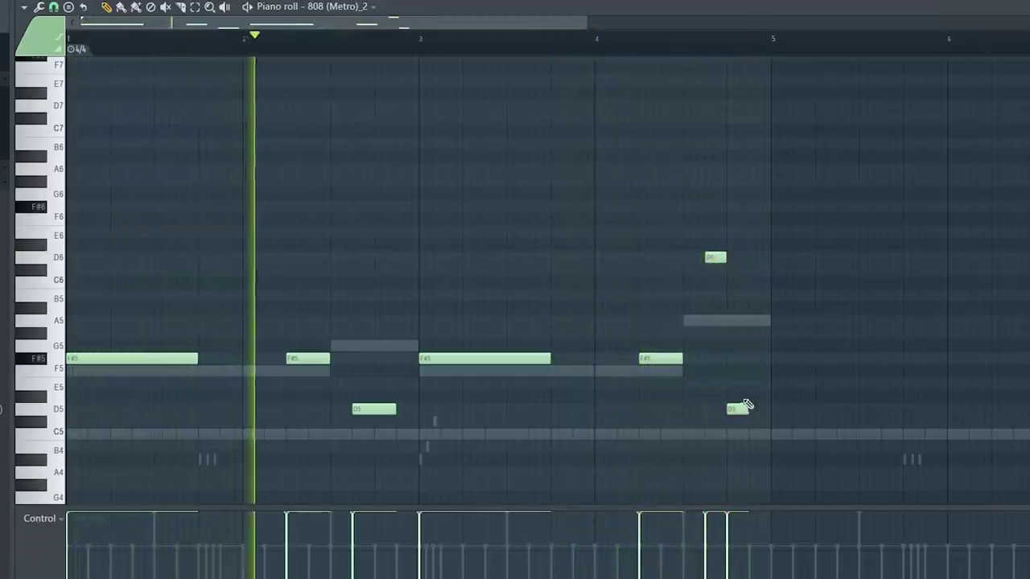
pyautogui.moveTo(745, 409); pyautogui.dragTo(771, 409)
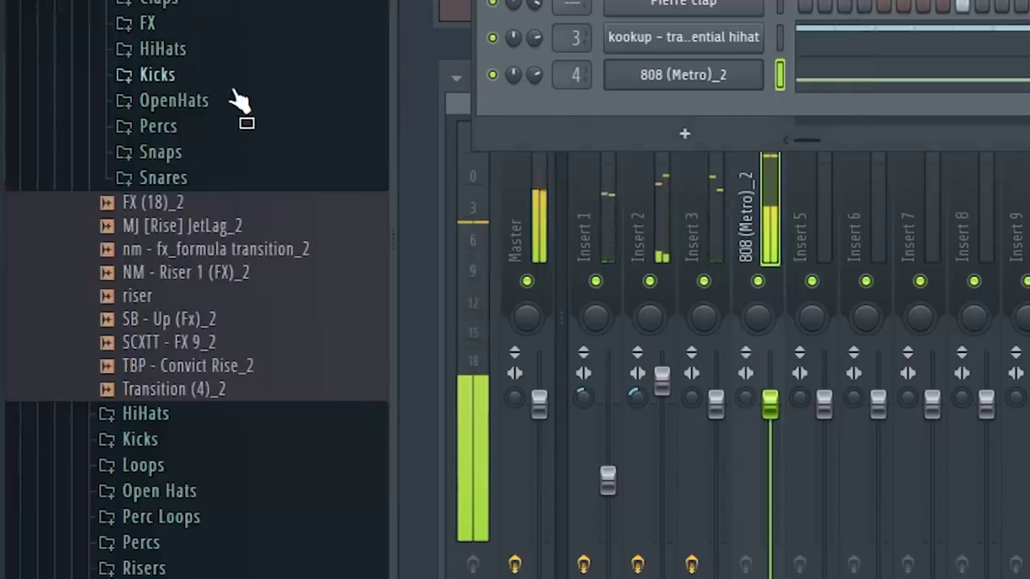
# Step: Add Op (Wizop) from the OpenHats folder as a channel with hits on steps 21, 53 and 61
pyautogui.click(239, 101)
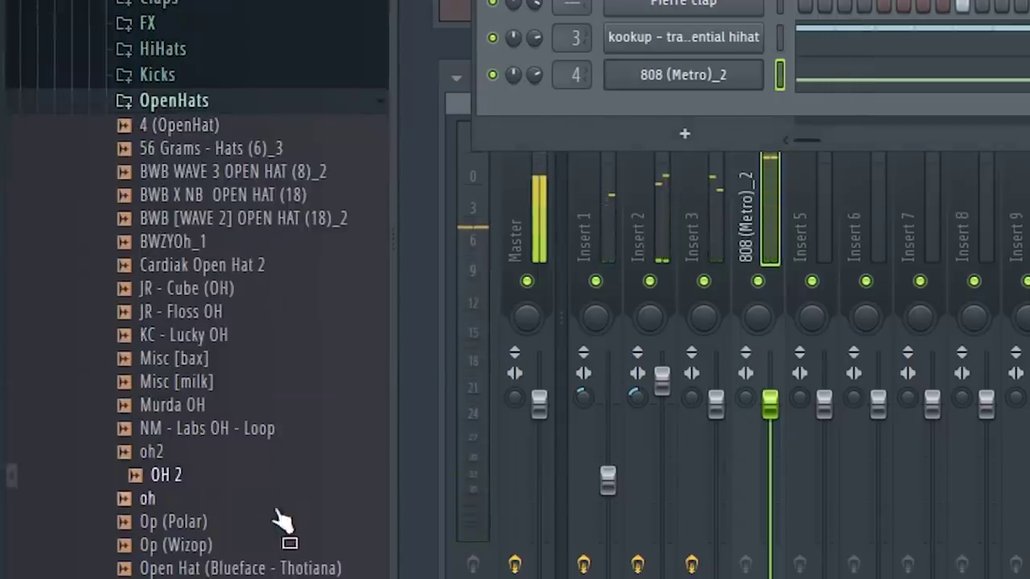
pyautogui.moveTo(699, 109); pyautogui.dragTo(700, 113)
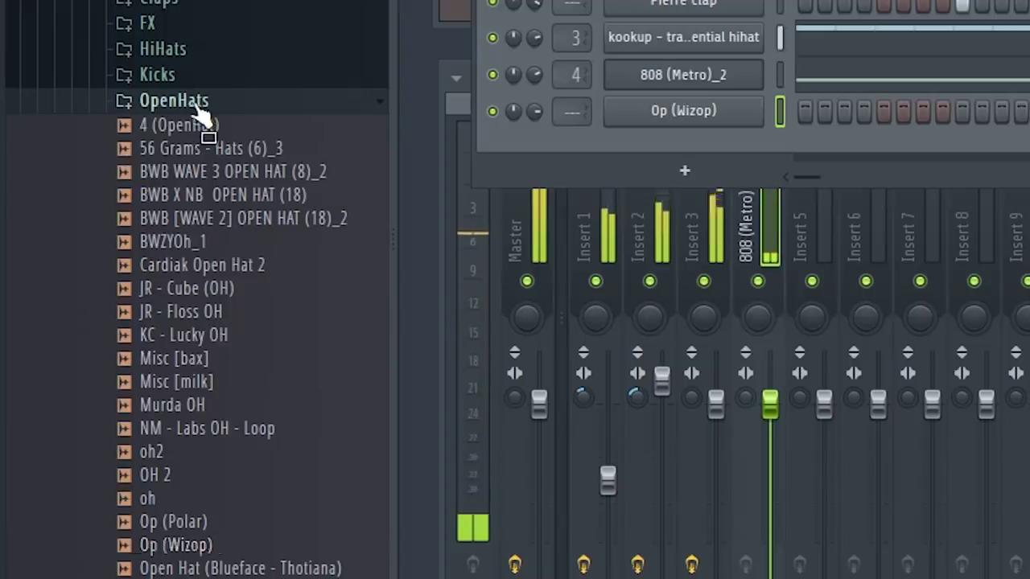
pyautogui.click(177, 101)
# Step: Add BWB WAVE 3 SNARE (24)_2 from the Snares folder as a channel with hits on steps 3 and 35, and pan it left
pyautogui.click(203, 185)
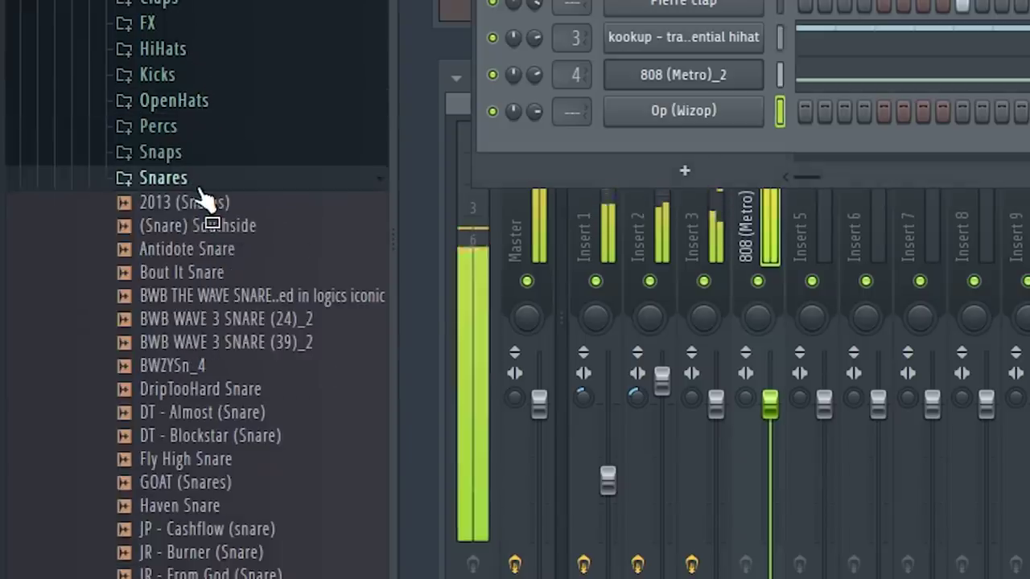
pyautogui.click(247, 318)
pyautogui.scroll(-4, 253, 201)
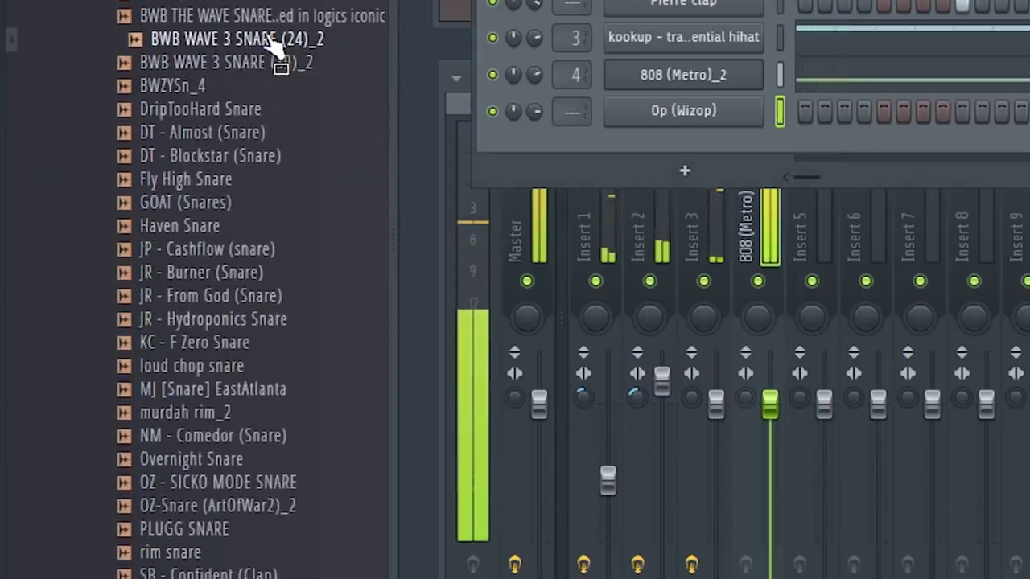
pyautogui.moveTo(272, 42); pyautogui.dragTo(688, 132)
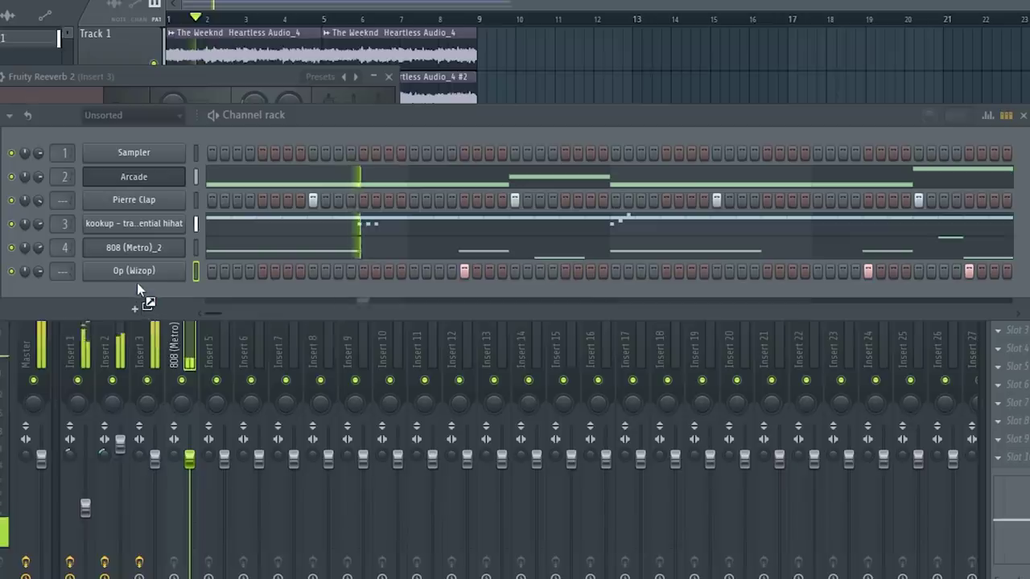
pyautogui.moveTo(140, 297); pyautogui.dragTo(243, 306)
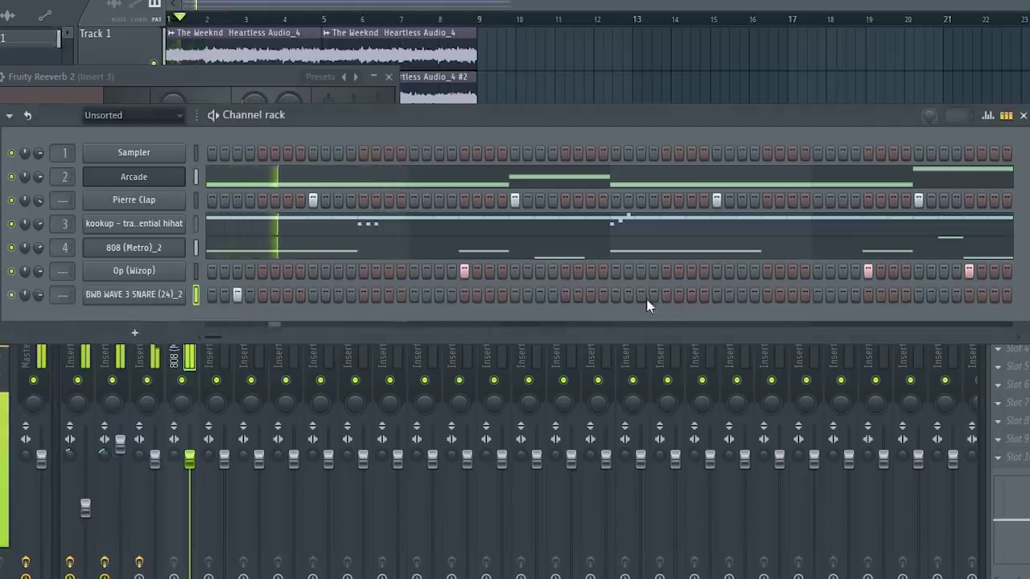
pyautogui.moveTo(0, 327); pyautogui.dragTo(0, 327)
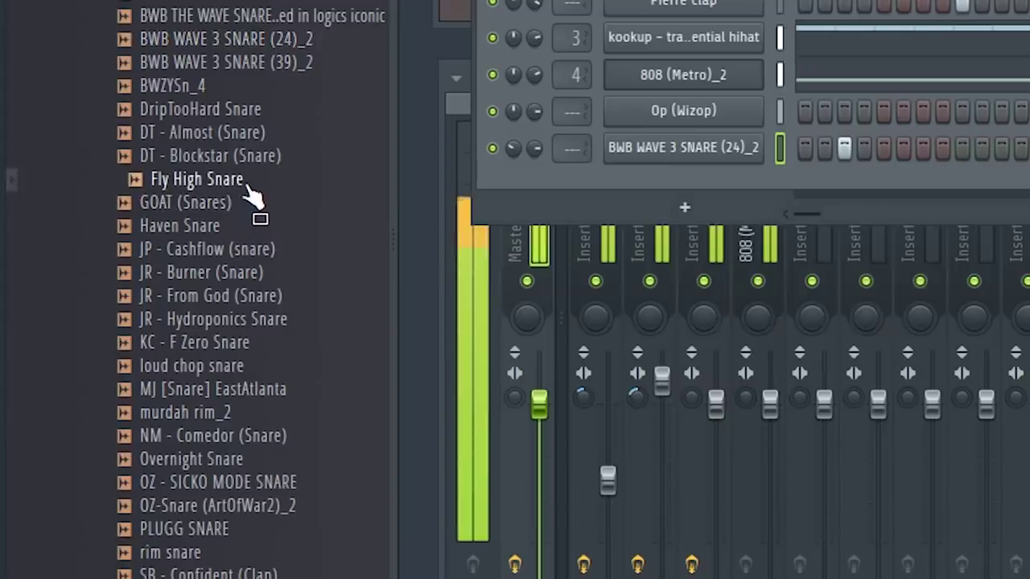
# Step: Add SB - Confident (Clap) from the Snares folder below Pierre Clap, with hits on steps 9, 25, 41 and 57
pyautogui.scroll(-6, 270, 159)
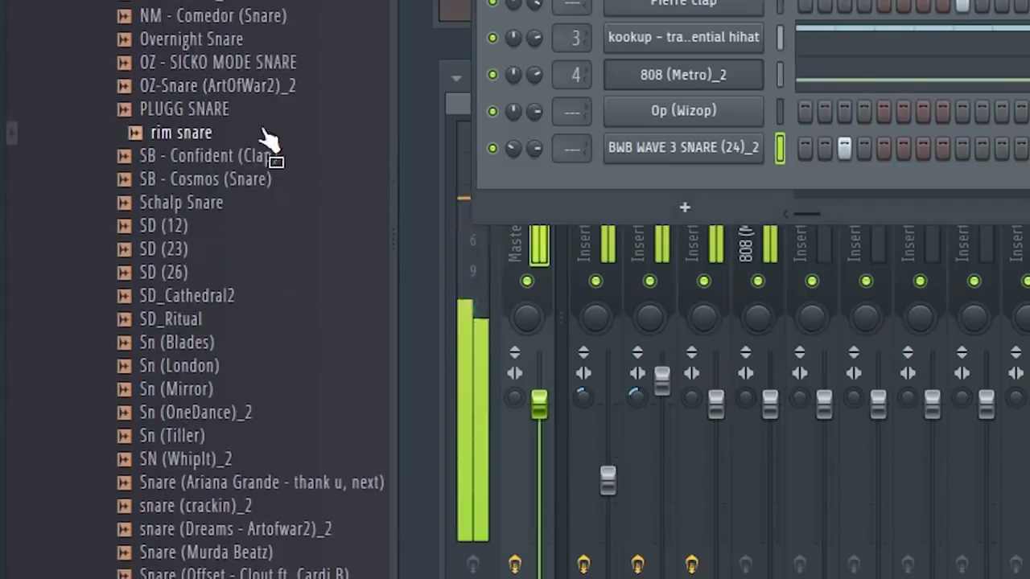
pyautogui.moveTo(659, 66); pyautogui.dragTo(804, 0)
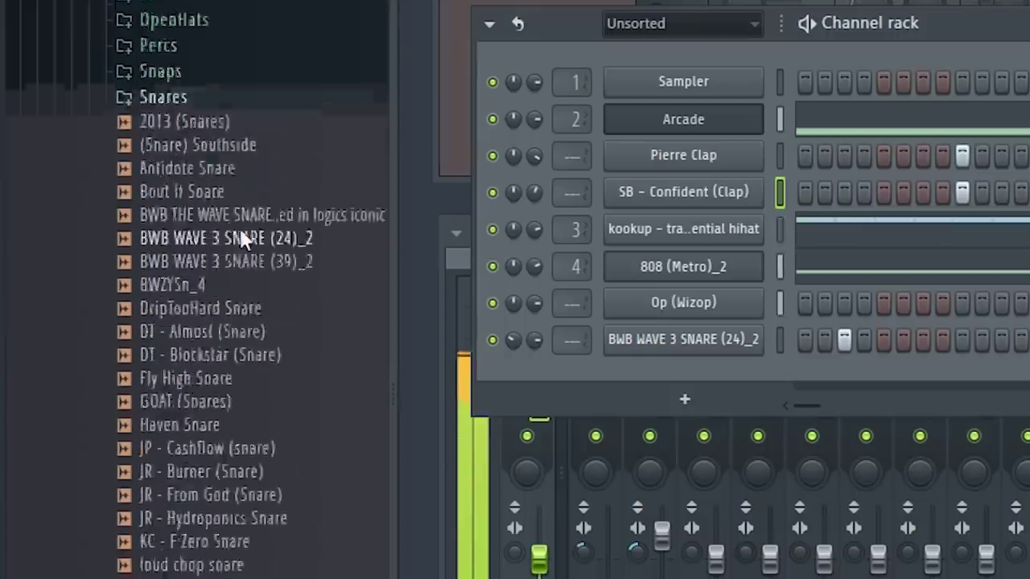
pyautogui.scroll(2, 0, 237)
pyautogui.click(0, 225)
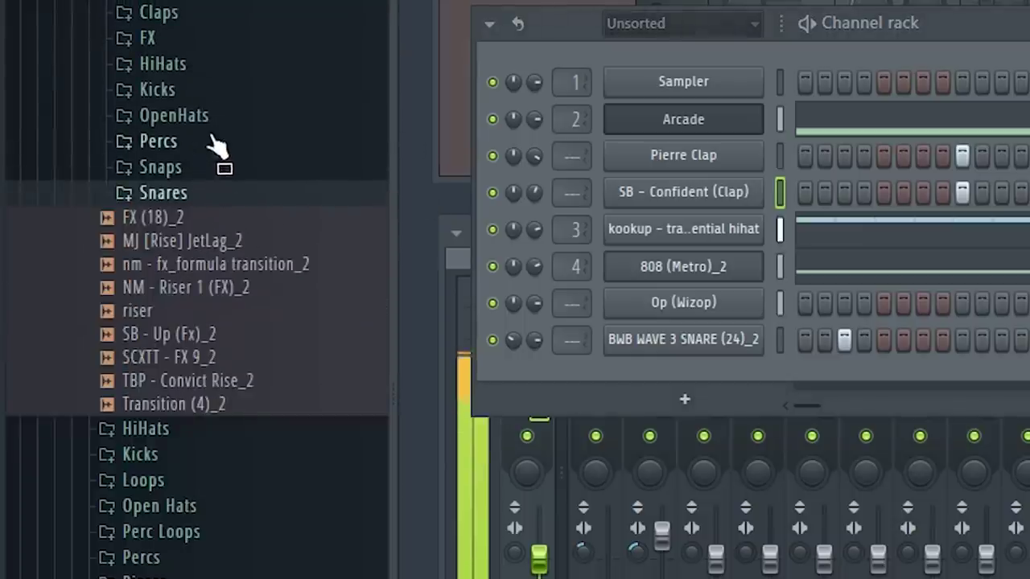
# Step: Add DripTooHard Perc from the Percs folder as a channel with hits on steps 19, 47 and 51
pyautogui.click(0, 191)
pyautogui.moveTo(213, 193); pyautogui.dragTo(658, 396)
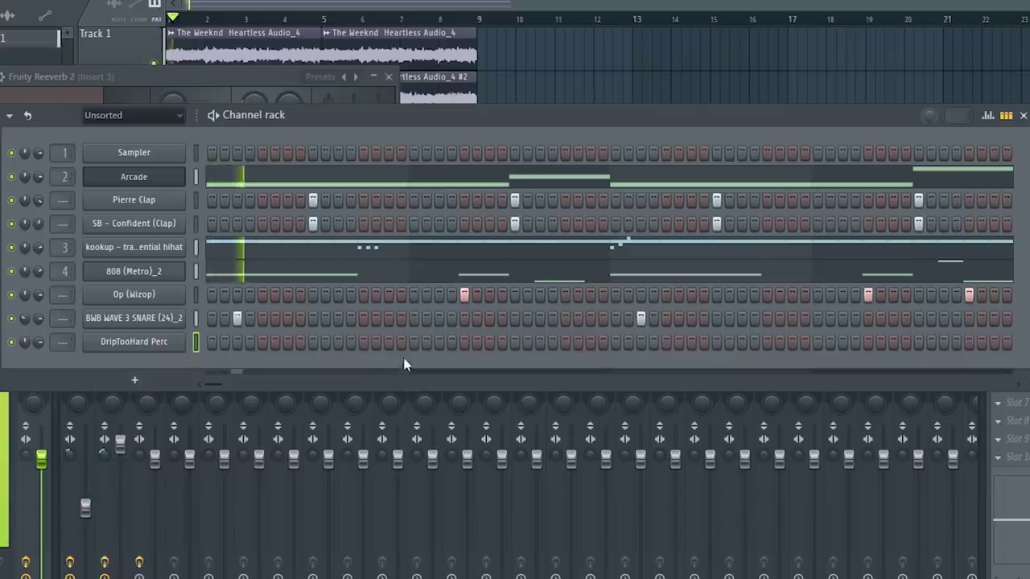
pyautogui.click(1029, 222)
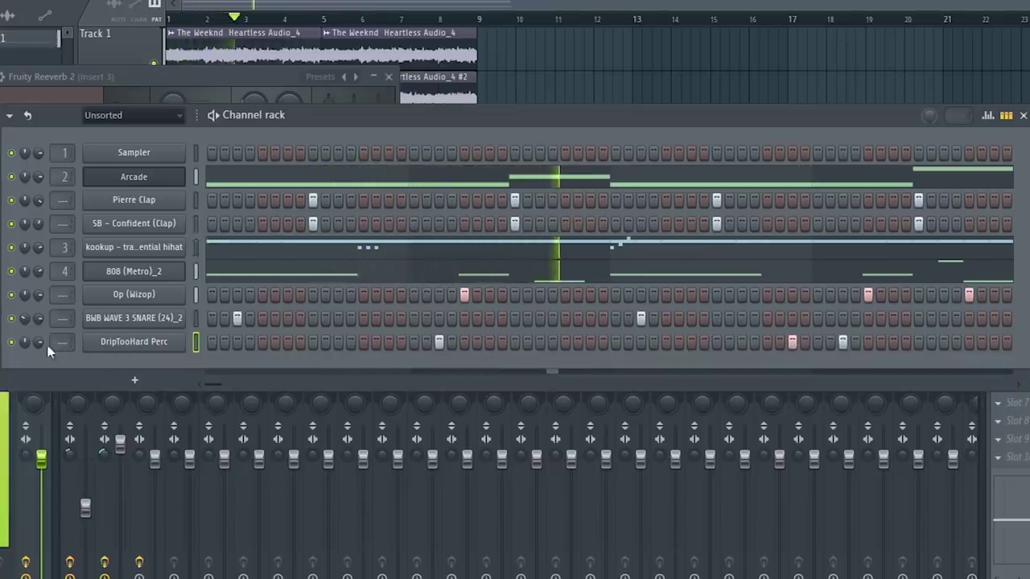
pyautogui.moveTo(0, 492); pyautogui.dragTo(0, 506)
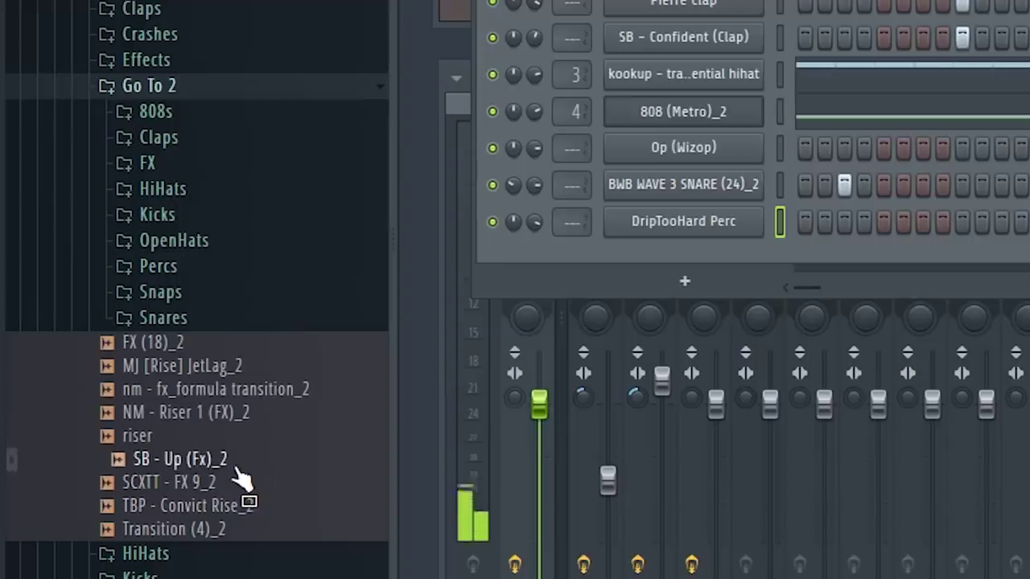
# Step: Place SB - Up (Fx)_2 on playlist Track 12 at bar 8, and replace the second Pattern 1 clip by extending the first to bar 9
pyautogui.moveTo(242, 505); pyautogui.dragTo(1029, 486)
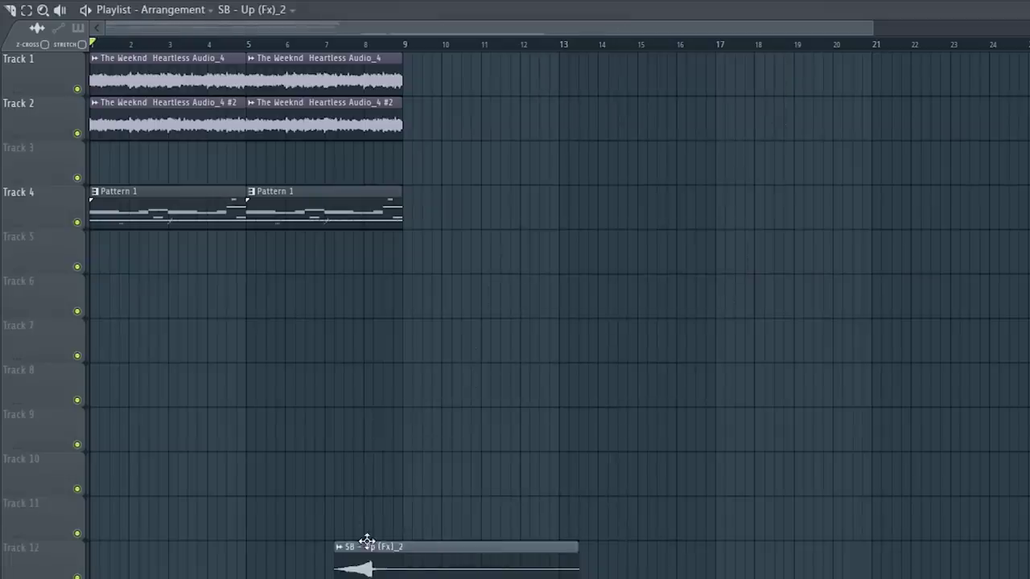
pyautogui.moveTo(399, 540); pyautogui.dragTo(388, 541)
pyautogui.rightClick(340, 193)
pyautogui.moveTo(243, 205); pyautogui.dragTo(400, 207)
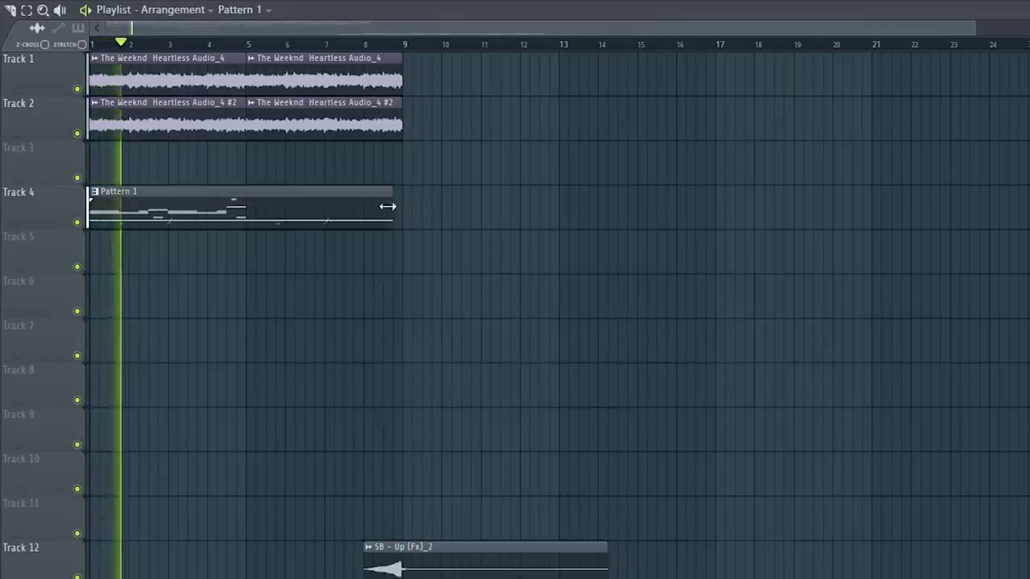
# Step: Set the snap to Beat and duplicate all 808 (Metro)_2 notes from bars 1–4 into bars 5–8
pyautogui.press('F6')
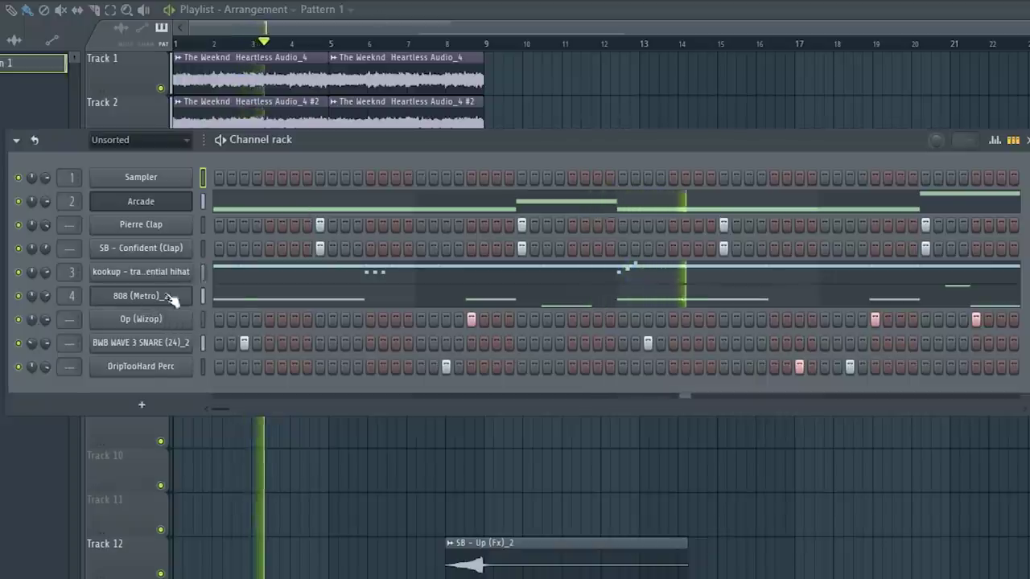
pyautogui.click(171, 299)
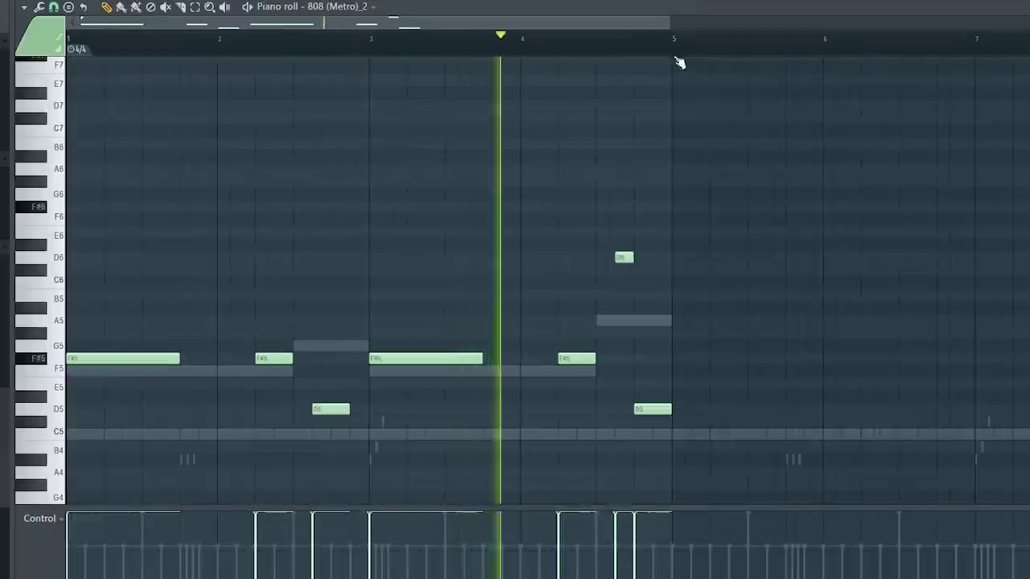
pyautogui.click(53, 6)
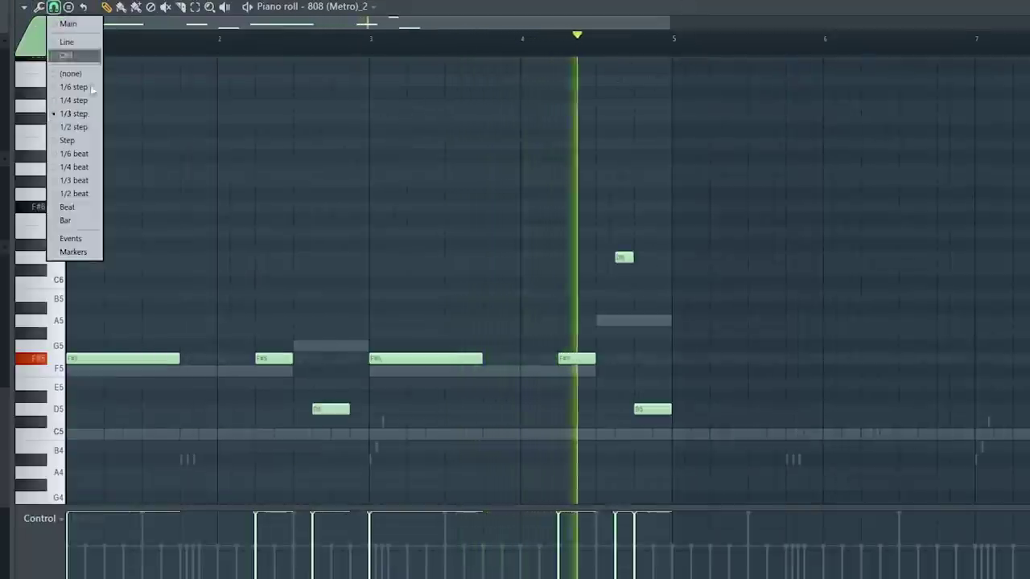
pyautogui.click(88, 198)
pyautogui.hotkey('ctrl', 'a')
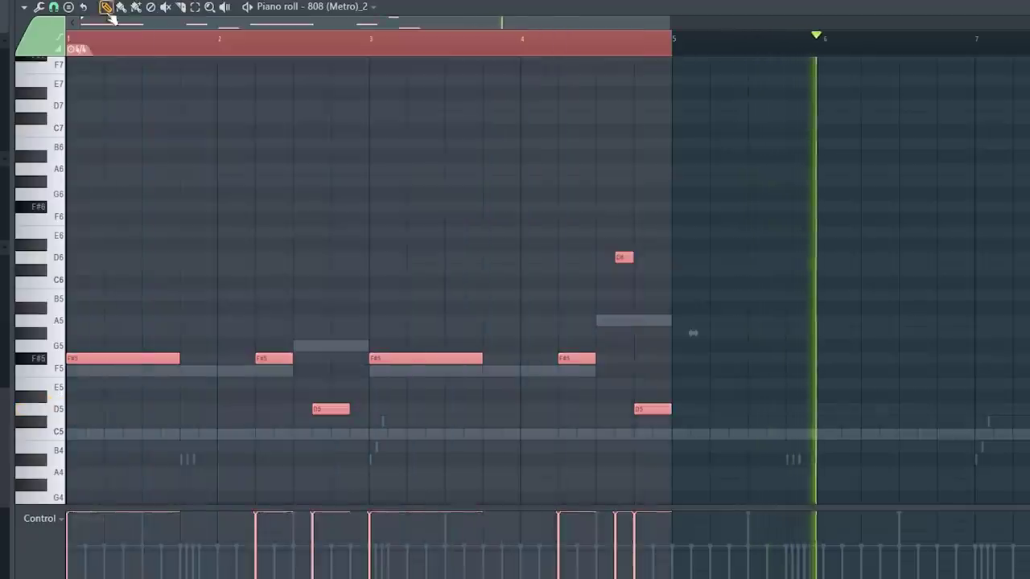
pyautogui.hotkey('ctrl', 'b')
# Step: Add nm - haley kick from the Kicks folder as a channel below 808 (Metro)_2 and paste the 808 notes into it
pyautogui.press('F7')
pyautogui.rightClick(178, 282)
pyautogui.click(318, 281)
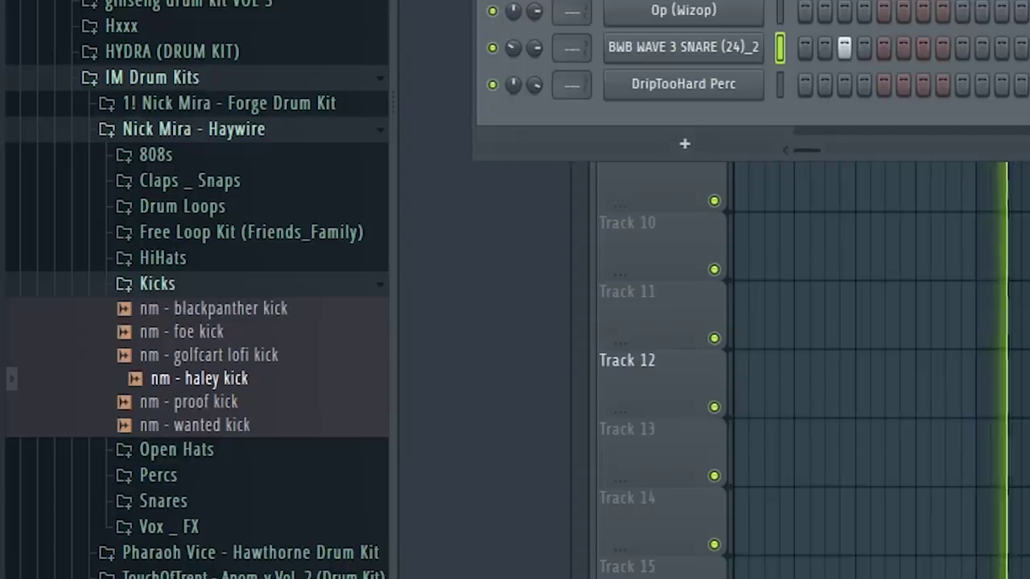
pyautogui.moveTo(185, 378); pyautogui.dragTo(159, 230)
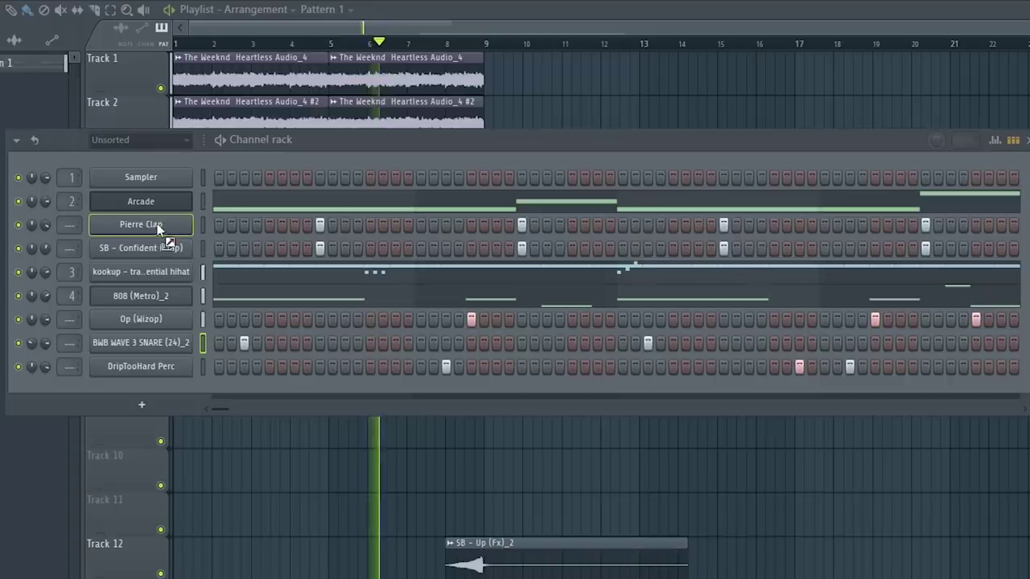
pyautogui.moveTo(179, 308); pyautogui.dragTo(203, 302)
pyautogui.click(205, 321)
pyautogui.hotkey('ctrl', 'v')
# Step: Flatten all the pasted nm - haley kick notes to C5
pyautogui.click(253, 329)
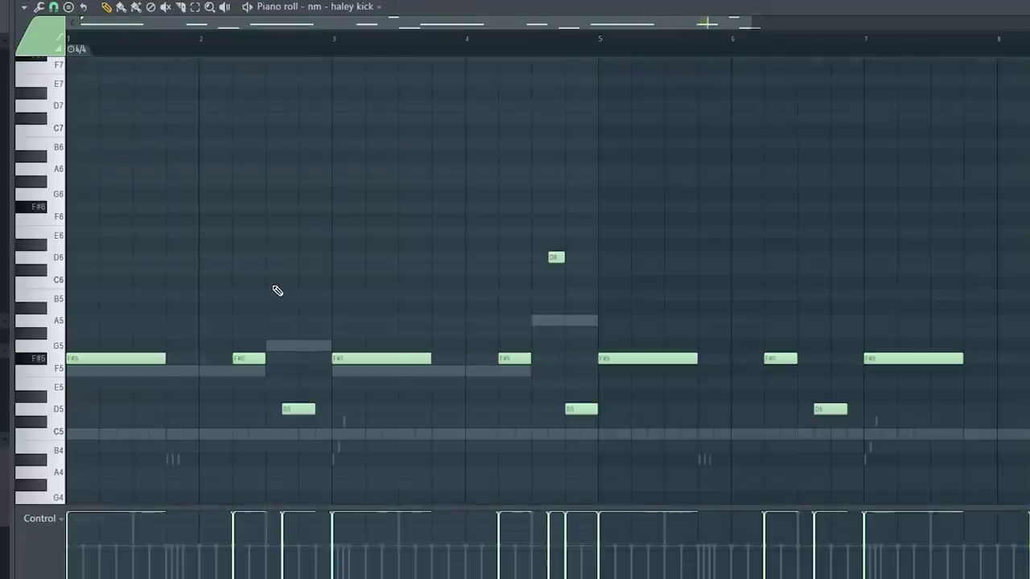
pyautogui.hotkey('ctrl', 'a')
pyautogui.hotkey('alt', 'k')
pyautogui.press('Return')
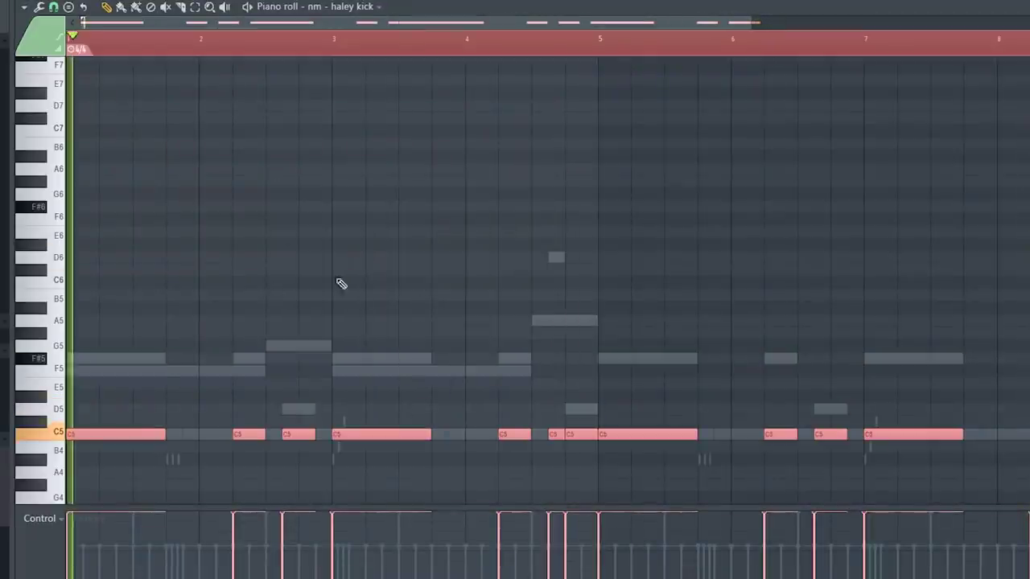
# Step: Duplicate the Heartless clips on Tracks 1 and 2 and the Pattern 1 clip on Track 4 into bars 9–16
pyautogui.press('F5')
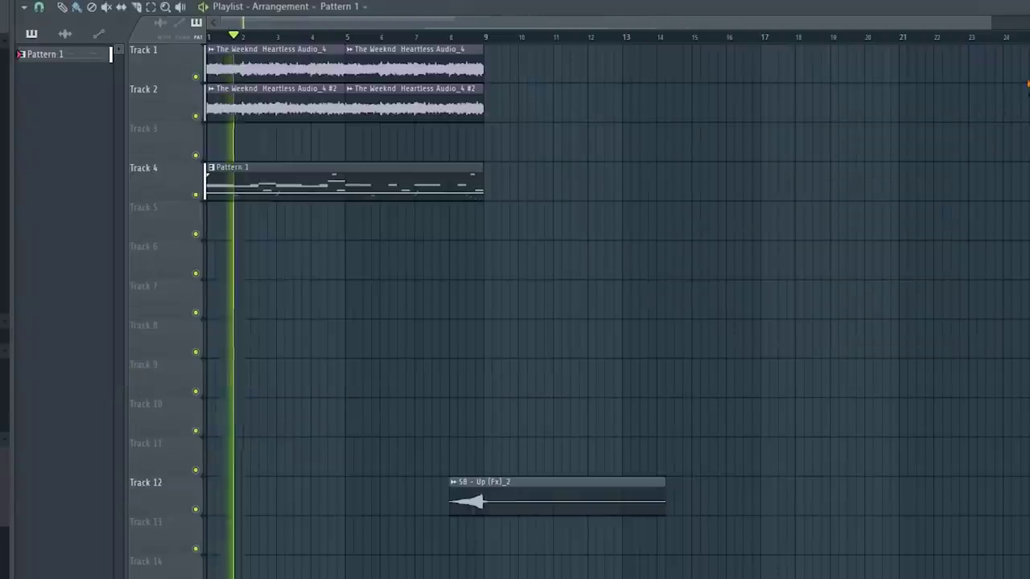
pyautogui.hotkey('ctrl', 'b')
pyautogui.click(430, 214)
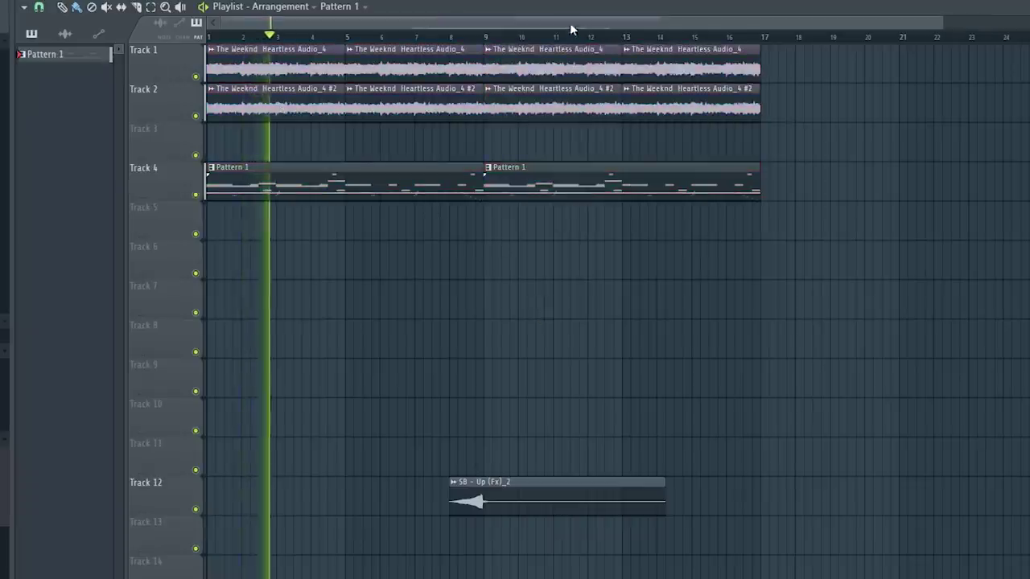
# Step: Lower all nm - haley kick notes by two semitones to A#4
pyautogui.press('F6')
pyautogui.click(328, 290)
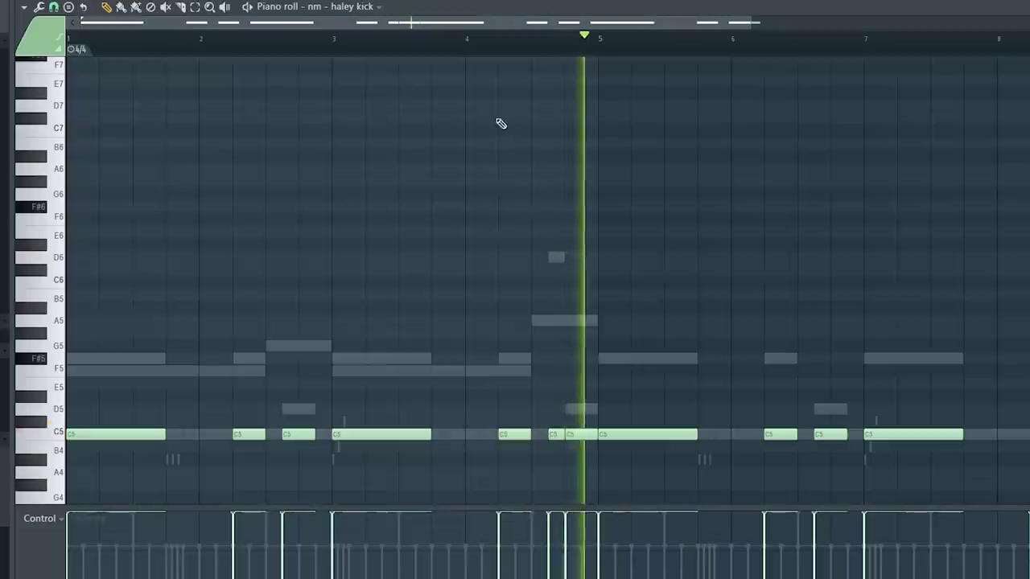
pyautogui.scroll(-2, 492, 51)
pyautogui.press('Down')
pyautogui.press('Down')
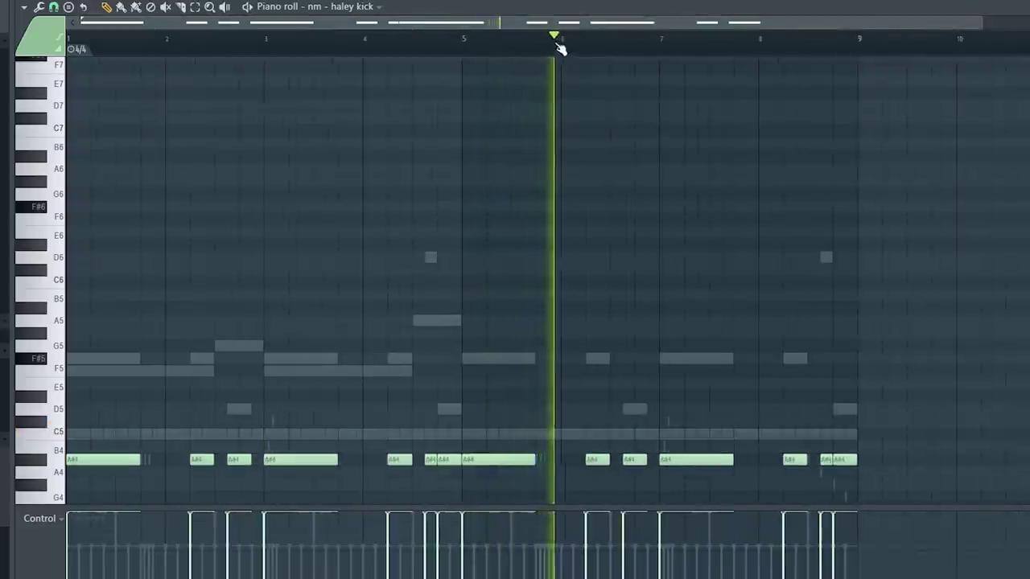
# Step: With 1/2 beat snap, add an extra A#4 kick note directly before the first existing kick in bars 2 and 8
pyautogui.scroll(-1, 558, 46)
pyautogui.scroll(-3, 564, 328)
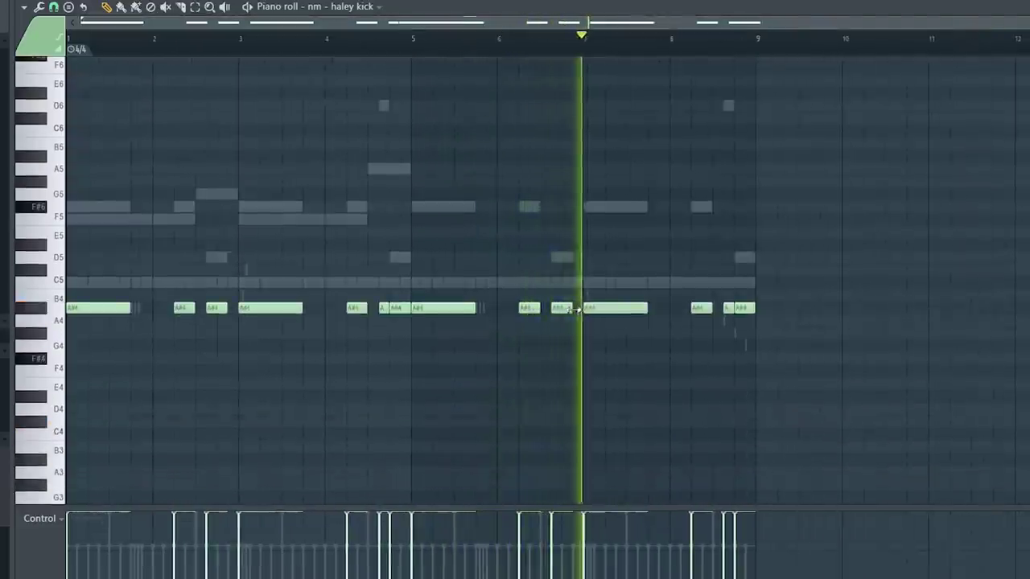
pyautogui.click(676, 308)
pyautogui.rightClick(680, 309)
pyautogui.click(54, 7)
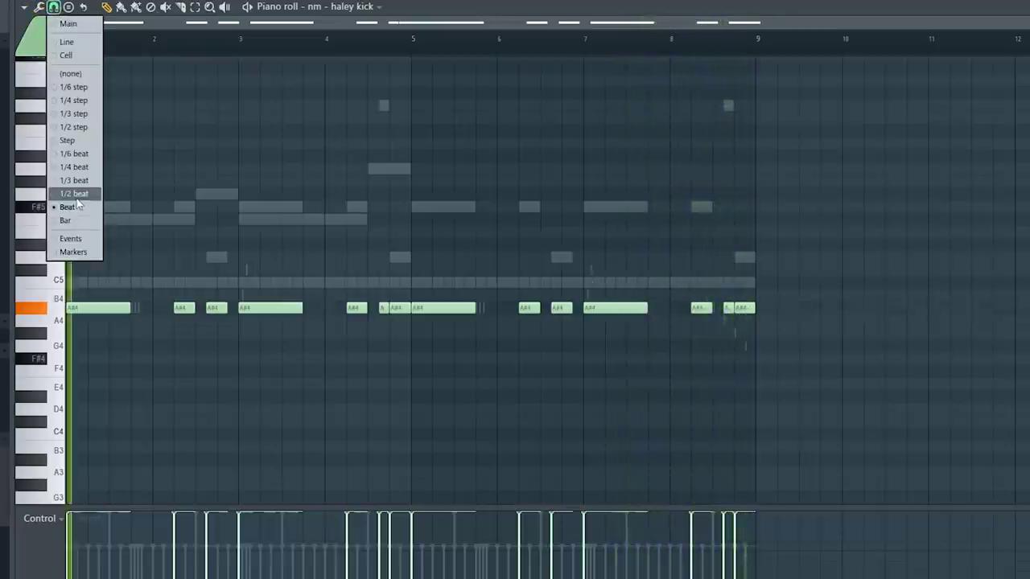
pyautogui.click(74, 194)
pyautogui.click(164, 314)
pyautogui.moveTo(164, 309); pyautogui.dragTo(165, 302)
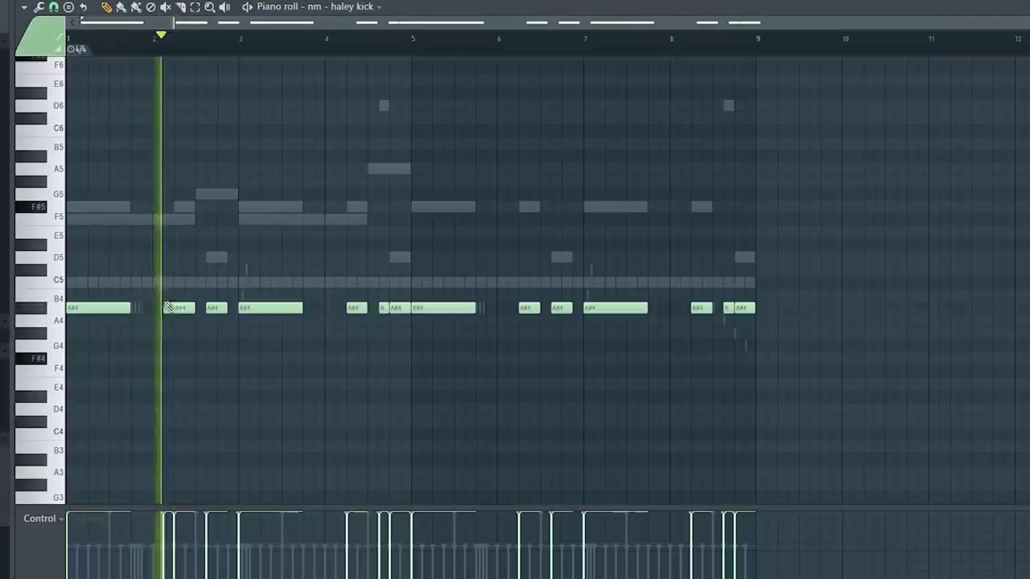
pyautogui.click(683, 308)
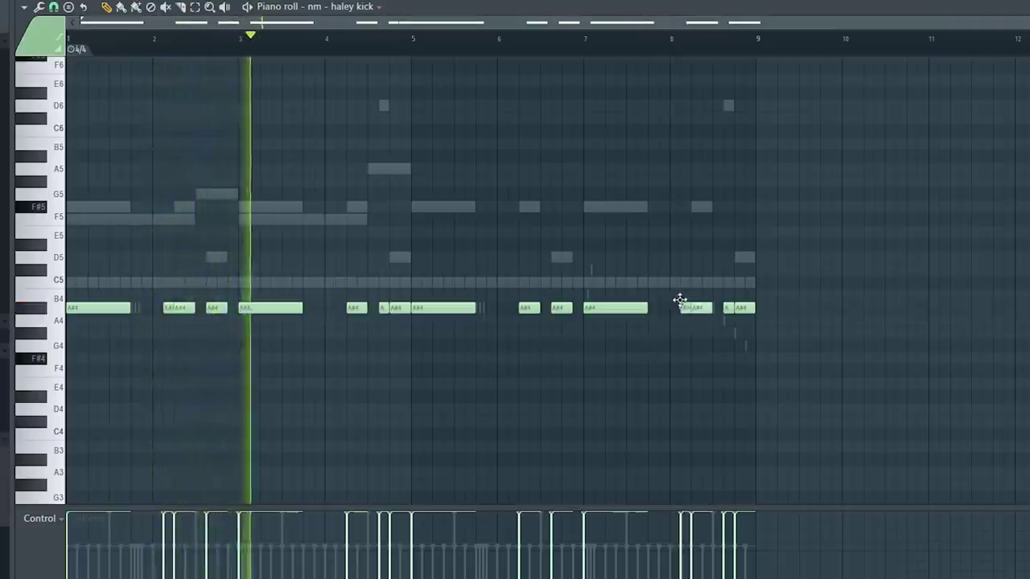
# Step: Route the drum channels to their own mixer tracks and save the project as an FL Studio song file named vnuhvuvuvhuvrvevef
pyautogui.hotkey('ctrl', 'l')
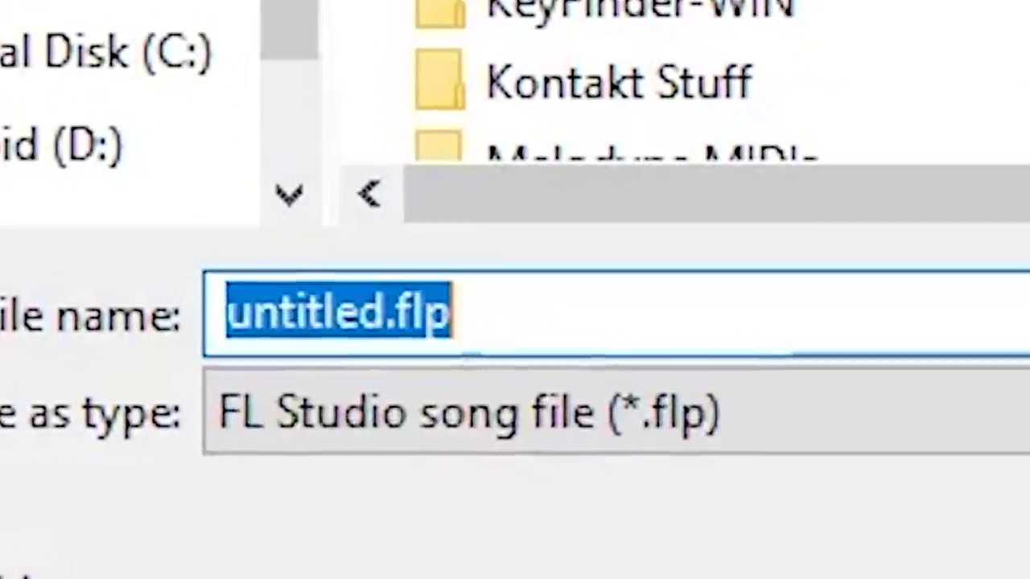
pyautogui.write('vnuhvuvuvhuvrvevef')
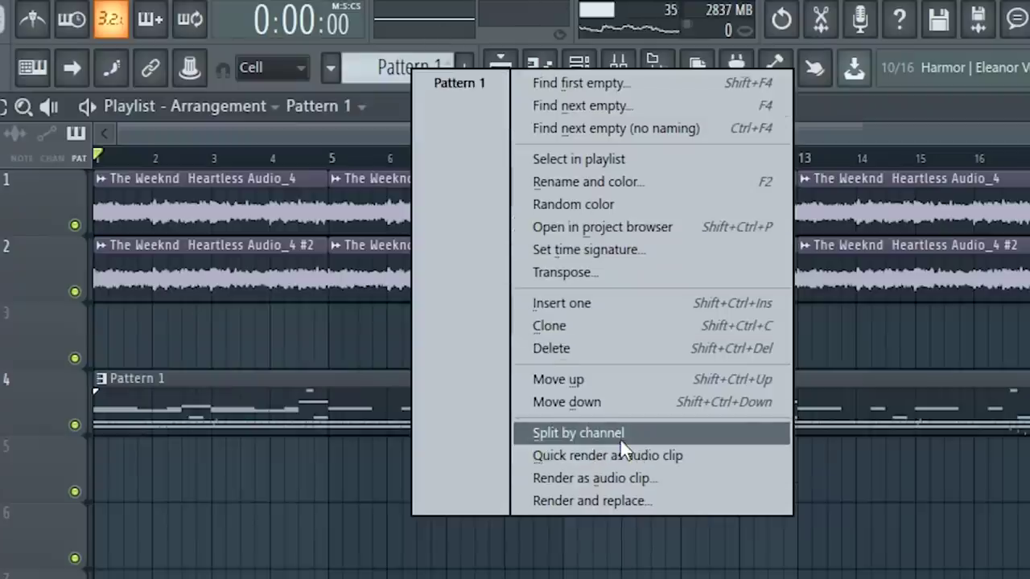
# Step: Split Pattern 1 by channel and place the separated patterns on playlist Tracks 6–15 starting at bar 17
pyautogui.click(619, 439)
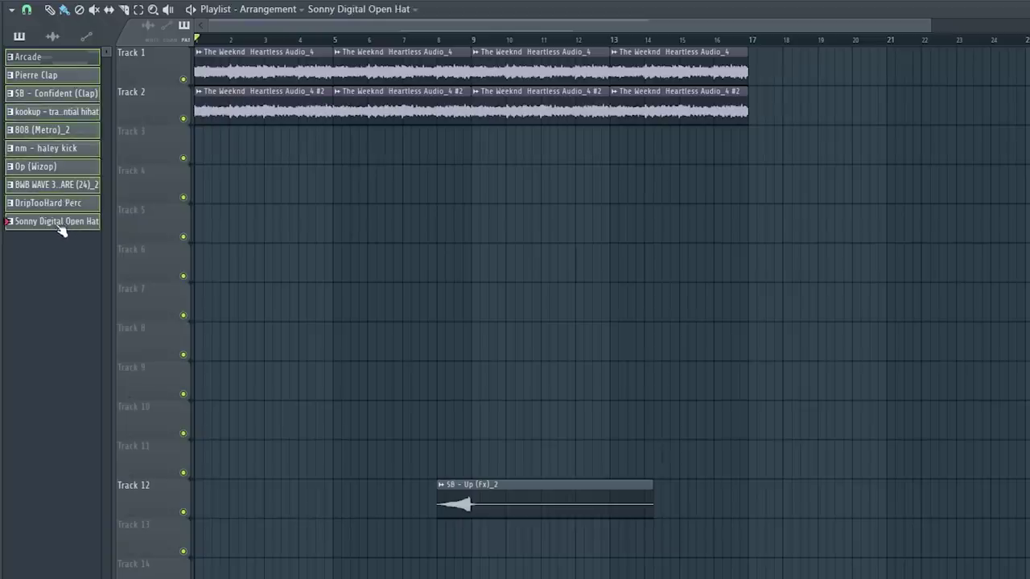
pyautogui.moveTo(61, 231); pyautogui.dragTo(752, 273)
pyautogui.scroll(-2, 619, 161)
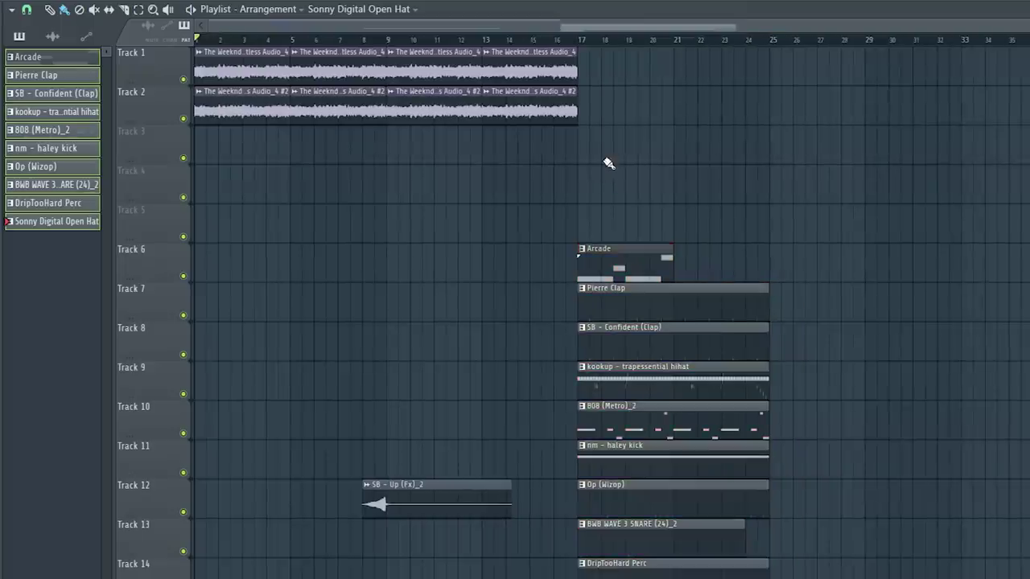
# Step: Repeat the Arcade clip on Track 6 from bar 9 to bar 41, and move SB - Up (Fx)_2 to Track 16 at bar 49
pyautogui.scroll(-2, 607, 165)
pyautogui.hotkey('ctrl', 'b')
pyautogui.hotkey('ctrl', 'b')
pyautogui.hotkey('ctrl', 'b')
pyautogui.scroll(-2, 617, 106)
pyautogui.scroll(1, 569, 93)
pyautogui.moveTo(700, 264); pyautogui.dragTo(378, 264)
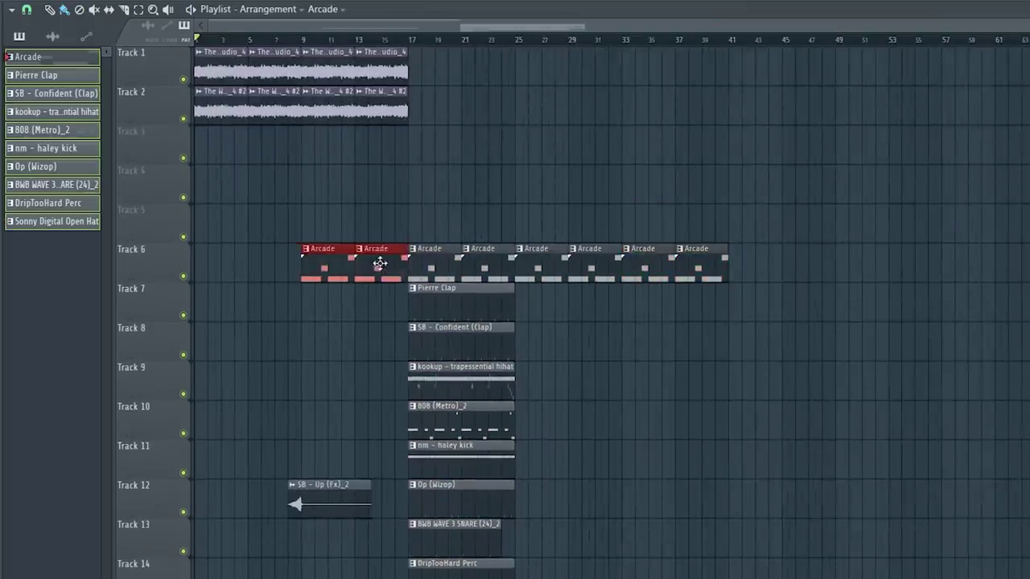
pyautogui.moveTo(326, 504); pyautogui.dragTo(875, 575)
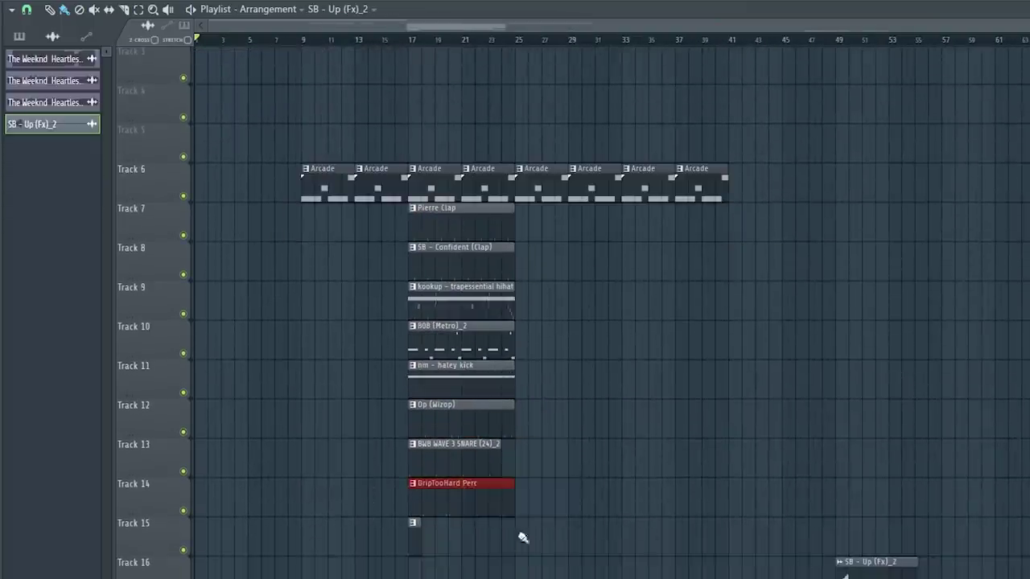
# Step: Duplicate the drum clips on Tracks 7–15 to bar 25 and remove the first DripTooHard Perc clip
pyautogui.moveTo(499, 537); pyautogui.dragTo(460, 230)
pyautogui.hotkey('ctrl', 'b')
pyautogui.click(686, 259)
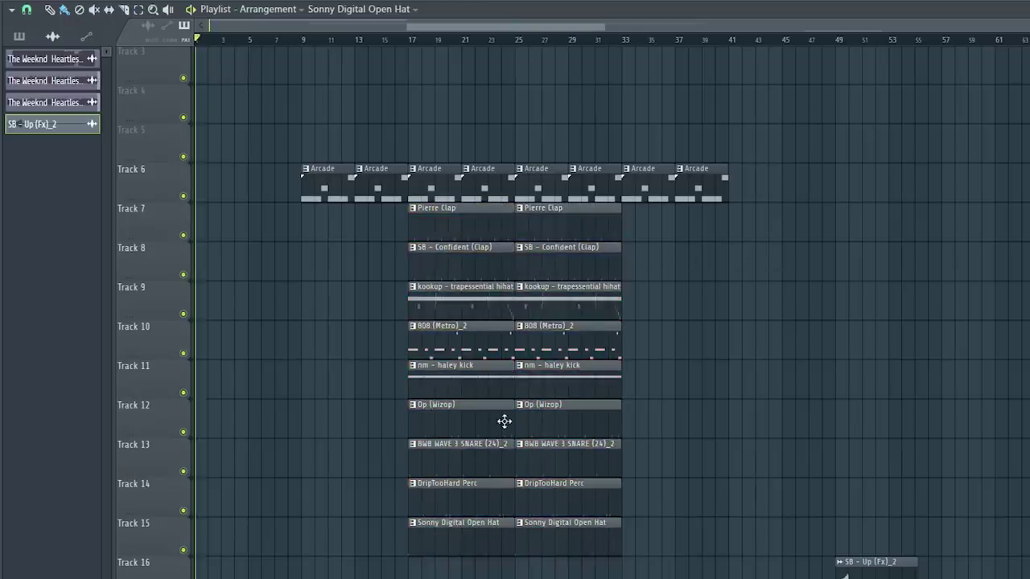
pyautogui.rightClick(475, 494)
# Step: Extend the Heartless clips on Track 1 to bar 25 and copy two Arcade clips on Track 6 back to bar 1
pyautogui.scroll(2, 298, 408)
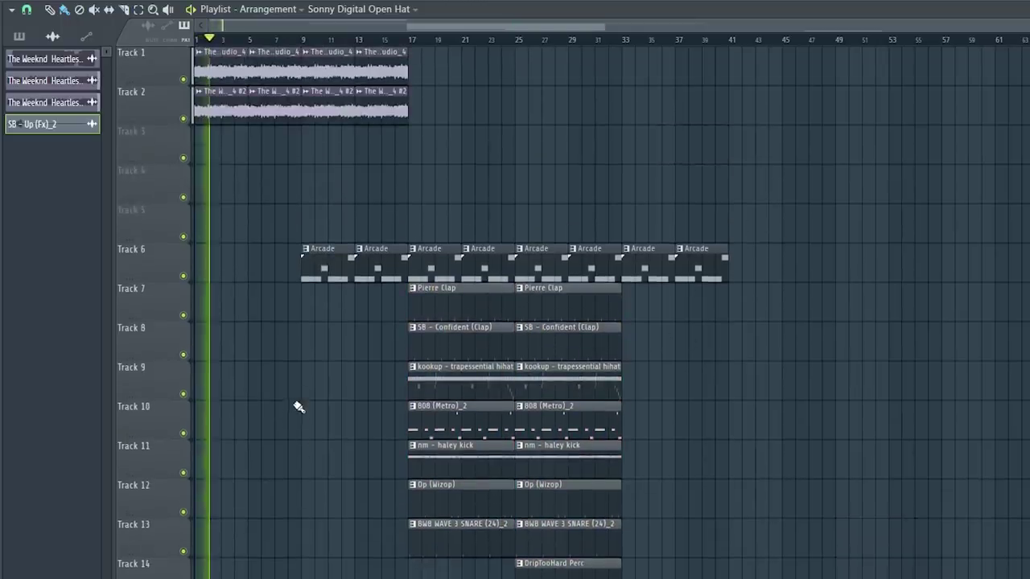
pyautogui.moveTo(411, 84); pyautogui.dragTo(335, 51)
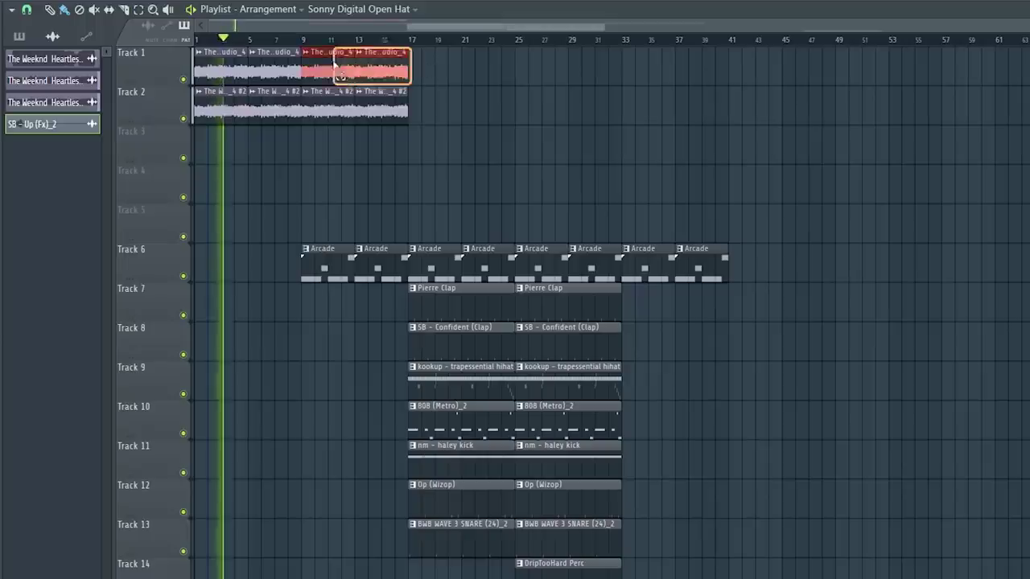
pyautogui.hotkey('ctrl', 'b')
pyautogui.click(428, 172)
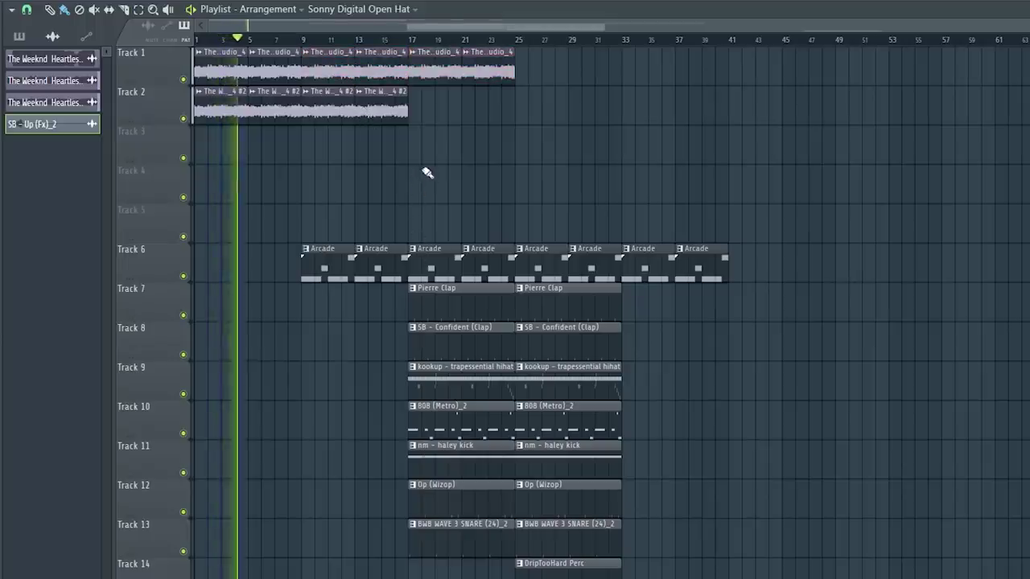
pyautogui.moveTo(319, 267); pyautogui.dragTo(212, 266)
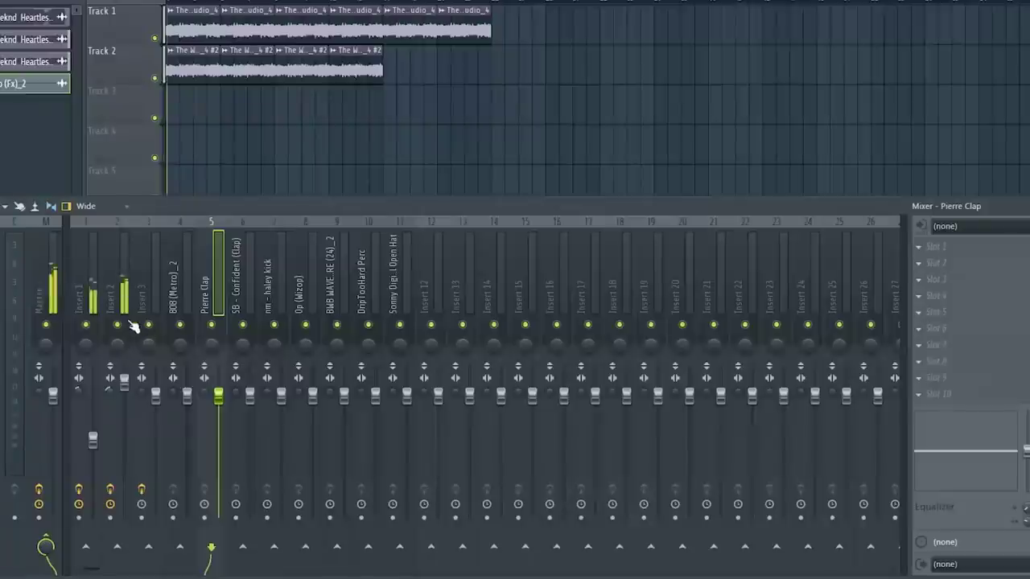
# Step: Cut the highs of mixer Insert 2 with band 7 of Fruity parametric EQ 2 at about 1 kHz
pyautogui.click(132, 283)
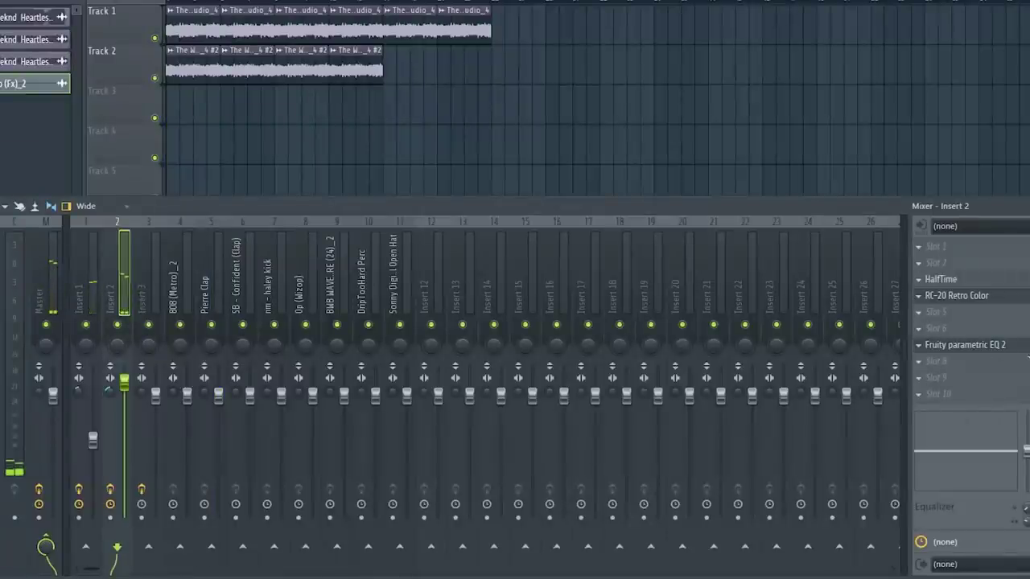
pyautogui.click(951, 367)
pyautogui.click(732, 368)
pyautogui.moveTo(328, 245); pyautogui.dragTo(232, 299)
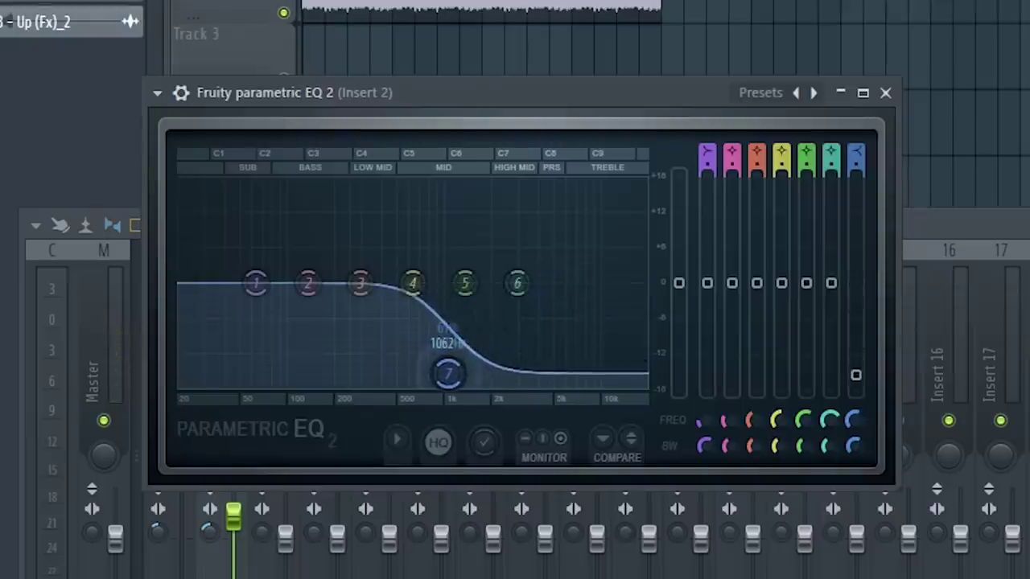
pyautogui.moveTo(412, 375)
pyautogui.mouseDown()
pyautogui.moveTo(385, 380)
pyautogui.moveTo(418, 367)
pyautogui.moveTo(399, 380)
pyautogui.moveTo(444, 382)
pyautogui.moveTo(421, 381)
pyautogui.mouseUp()
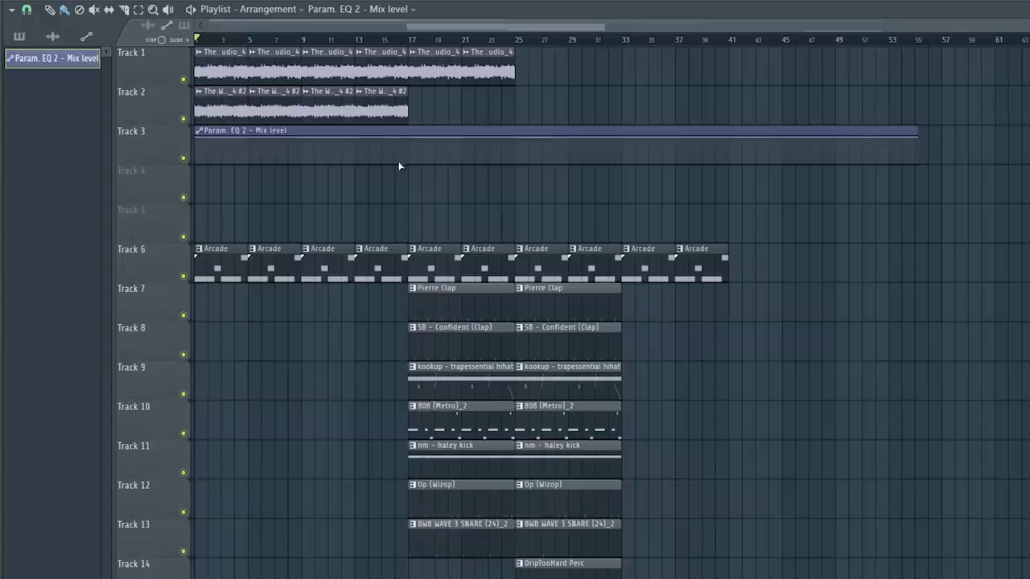
# Step: Shape the EQ mix level automation to fall from full to zero between bars 9 and 15, ending at bar 17 on Track 4
pyautogui.rightClick(386, 162)
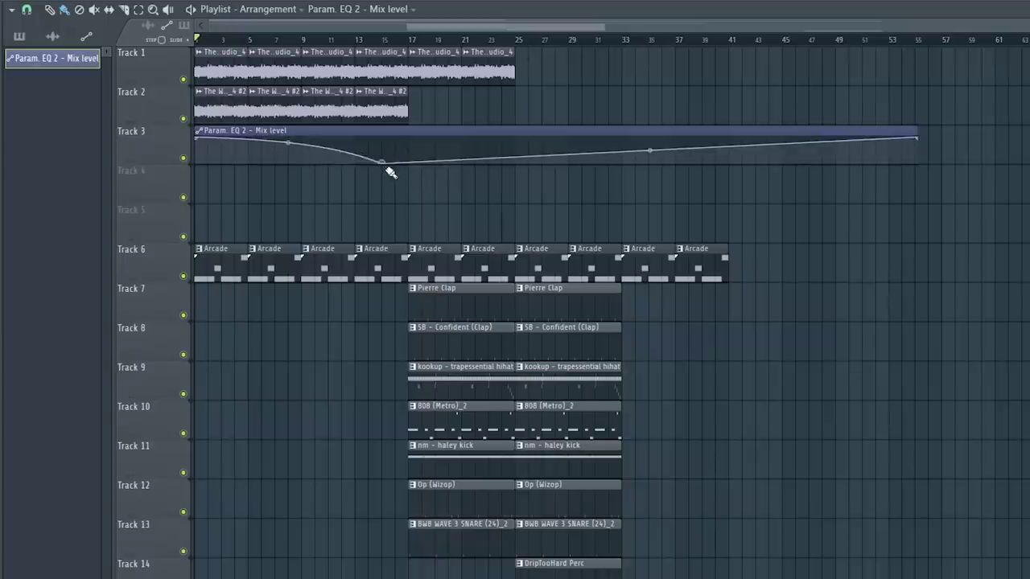
pyautogui.moveTo(922, 154); pyautogui.dragTo(376, 296)
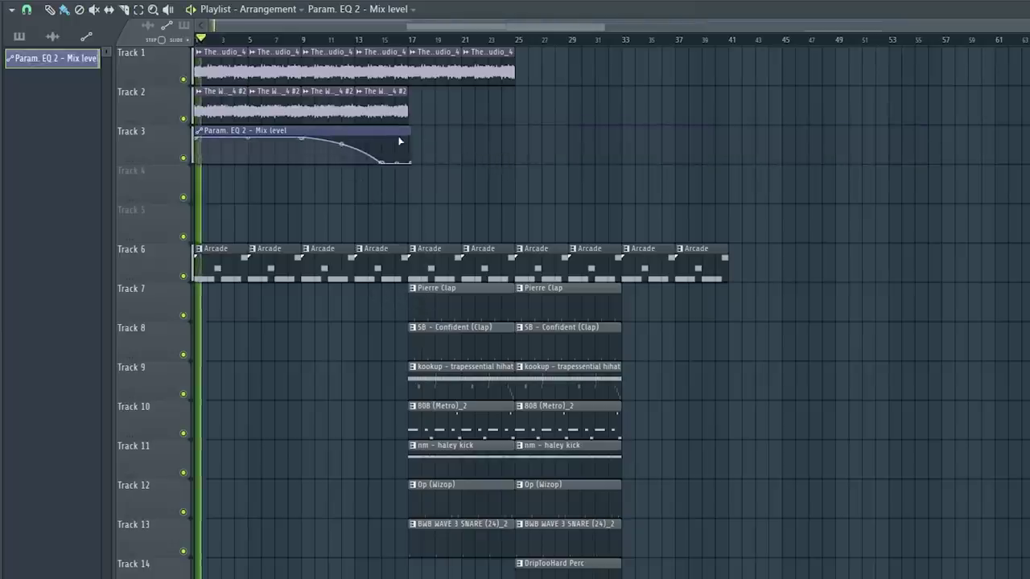
pyautogui.moveTo(346, 208); pyautogui.dragTo(298, 168)
# Step: Copy the kookup hihat and Pierre Clap clips to bar 9 on Tracks 9 and 7, trimming the hihat copy to end before bar 17
pyautogui.scroll(-2, 552, 161)
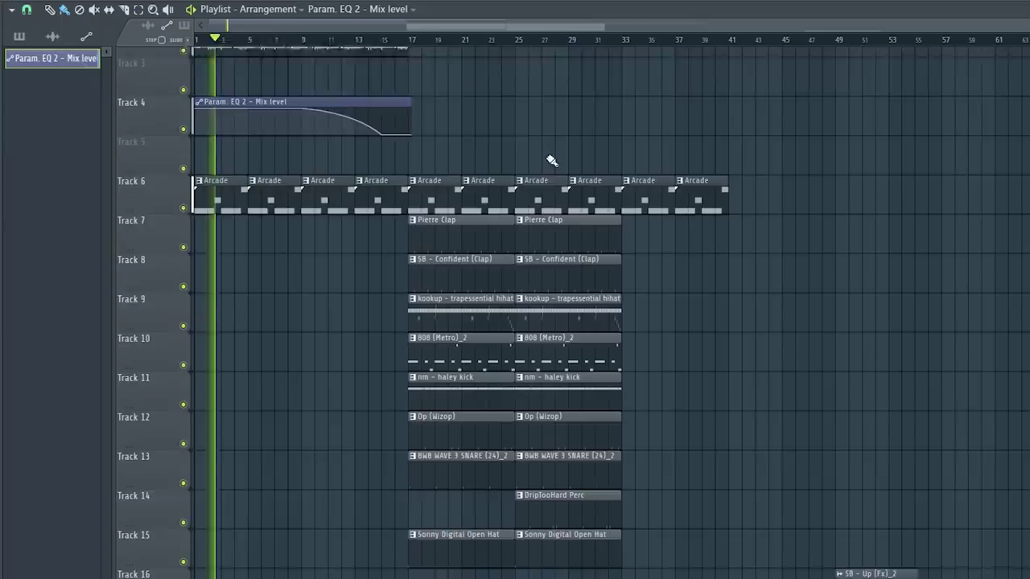
pyautogui.moveTo(483, 302); pyautogui.dragTo(380, 299)
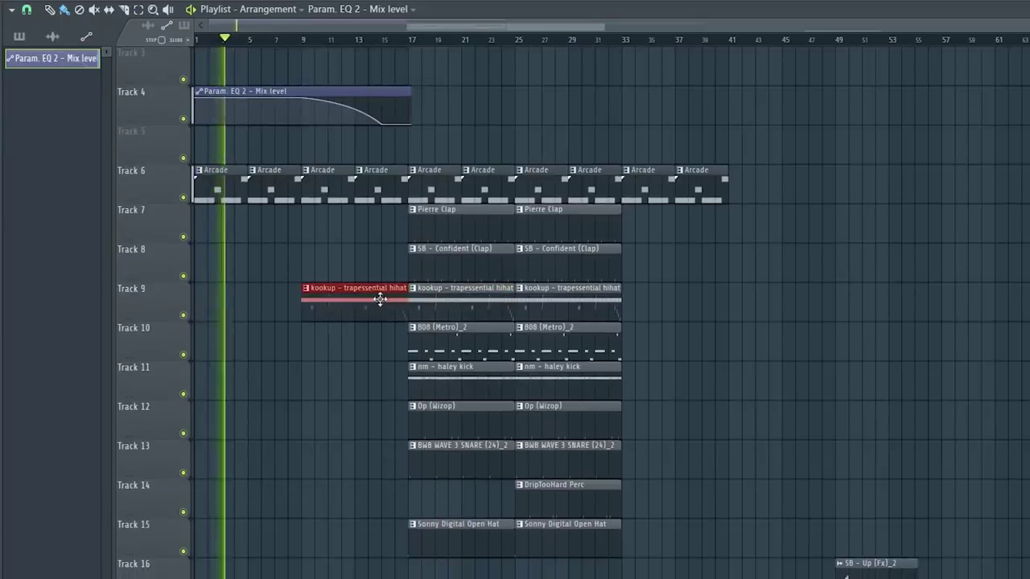
pyautogui.click(383, 254)
pyautogui.moveTo(471, 235); pyautogui.dragTo(396, 231)
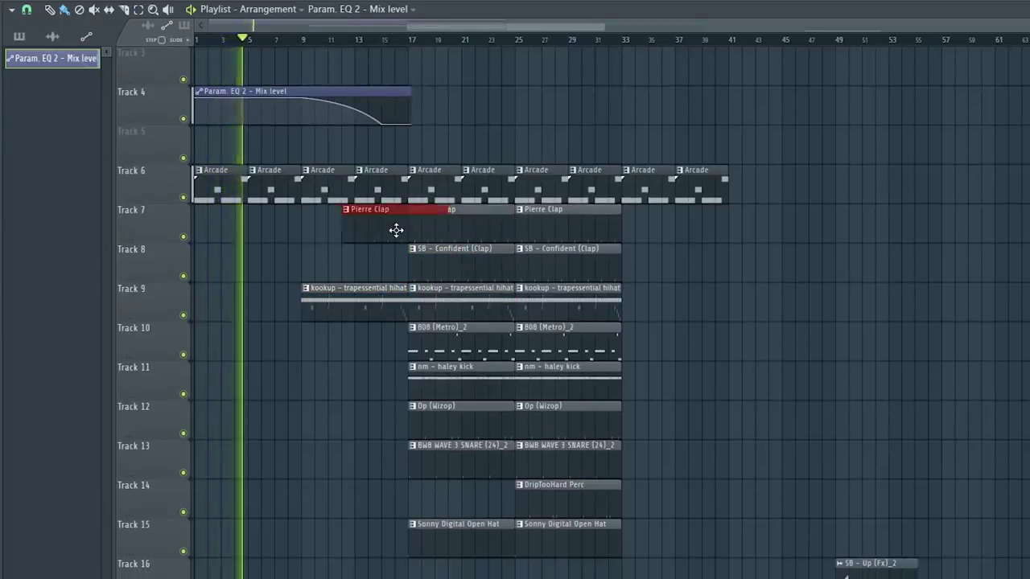
pyautogui.moveTo(401, 302); pyautogui.dragTo(392, 298)
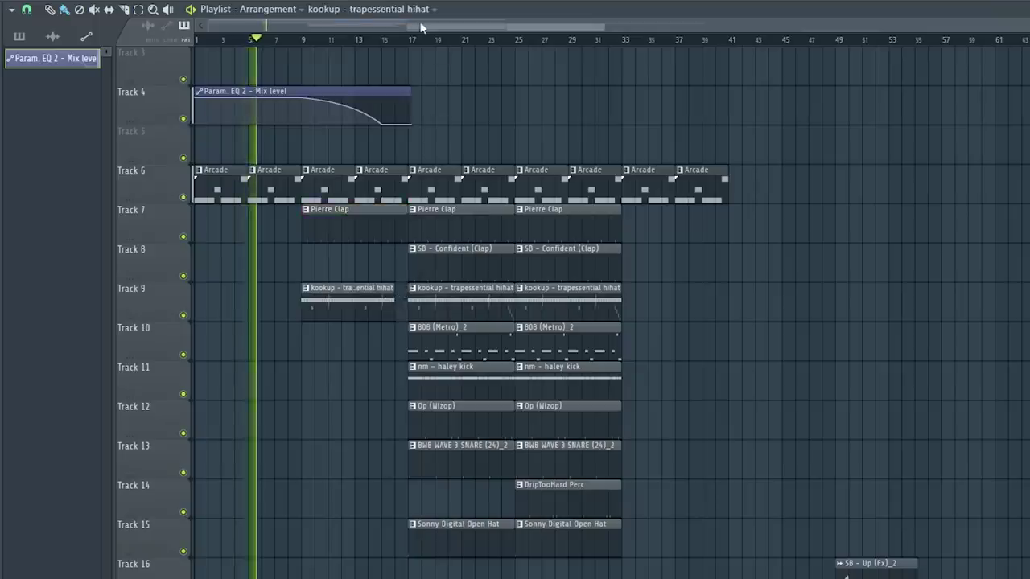
# Step: Delete the last two Heartless Audio_4 #2 clips on Track 2 and move the remaining two to start at bar 9
pyautogui.scroll(2, 412, 38)
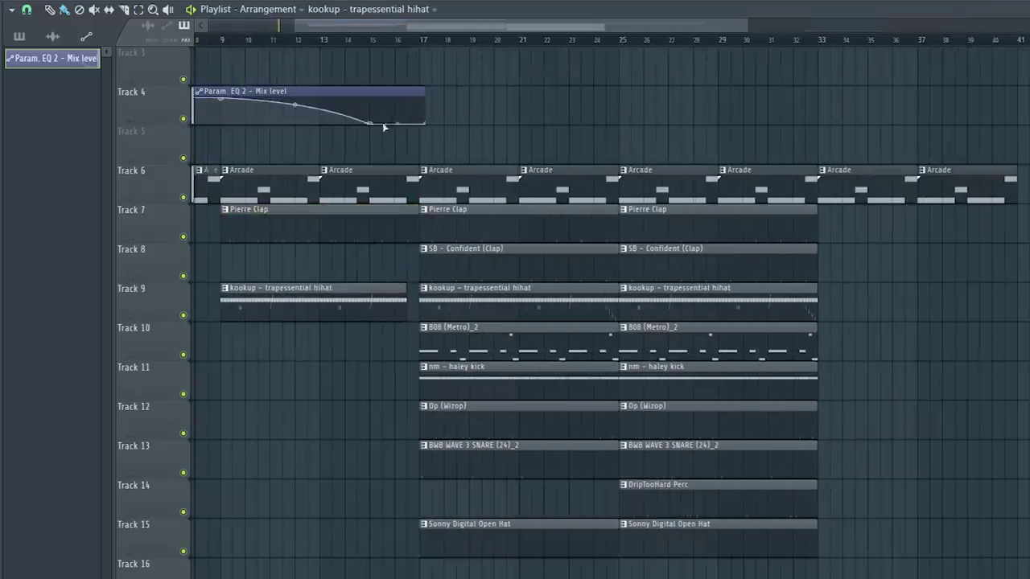
pyautogui.scroll(2, 357, 46)
pyautogui.scroll(2, 335, 147)
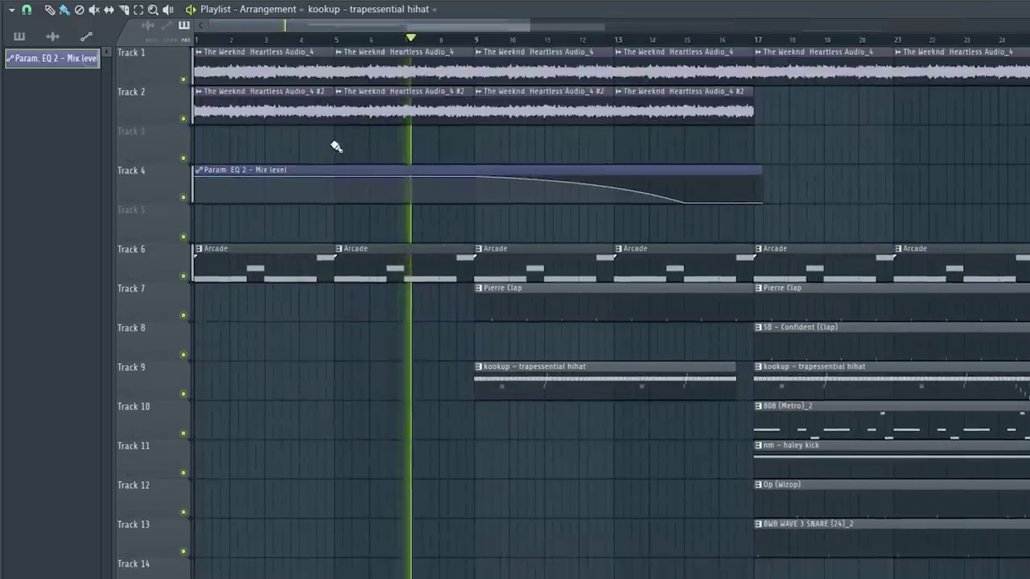
pyautogui.rightClick(543, 122)
pyautogui.rightClick(628, 130)
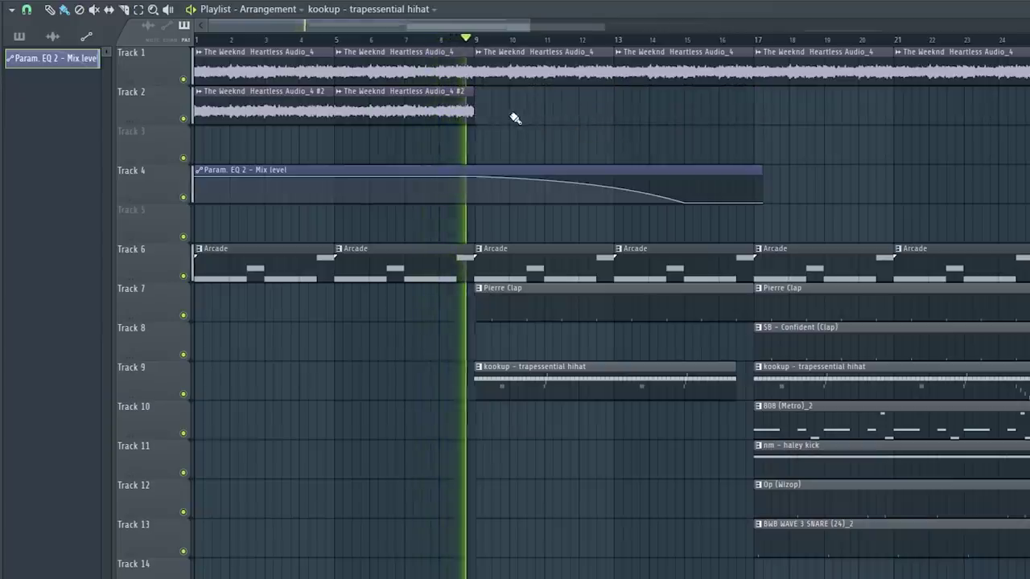
pyautogui.click(121, 92)
pyautogui.moveTo(283, 103); pyautogui.dragTo(556, 104)
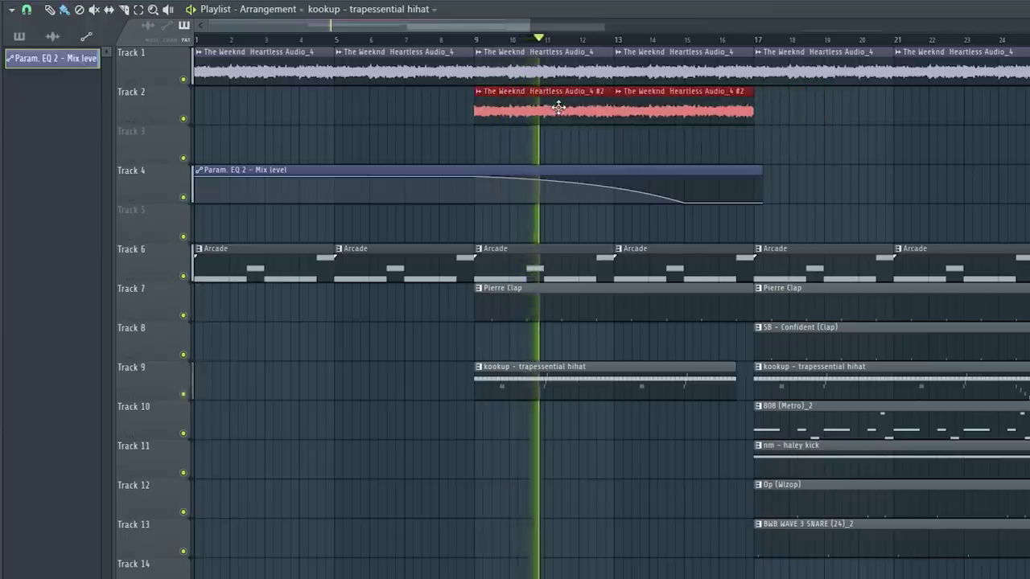
pyautogui.click(848, 131)
# Step: Trim the EQ mix level automation on Track 4 and the Heartless #2 clip at bar 13 to end just before bar 17
pyautogui.scroll(-2, 678, 134)
pyautogui.moveTo(628, 168); pyautogui.dragTo(603, 169)
pyautogui.scroll(-2, 686, 53)
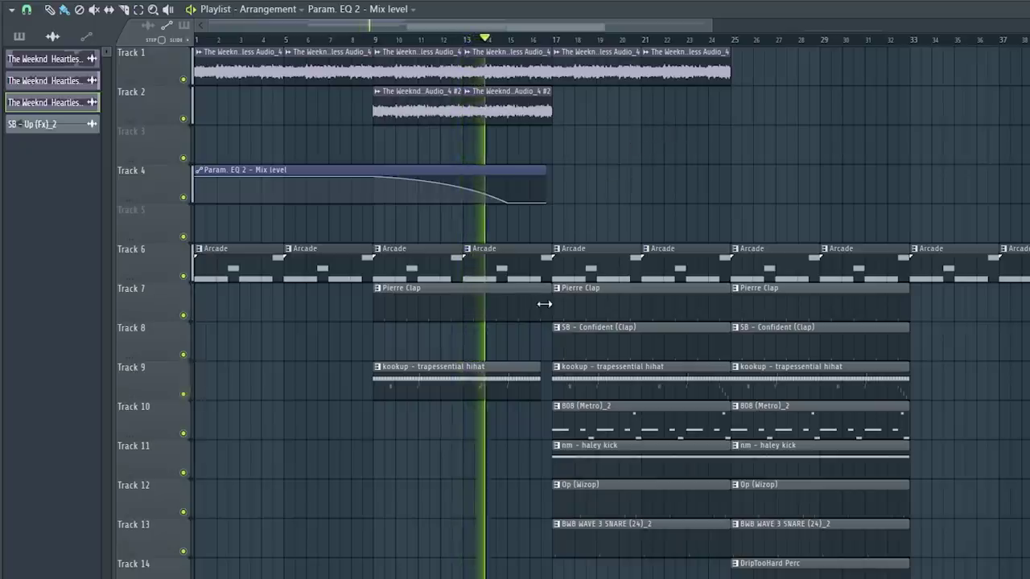
pyautogui.press('F9')
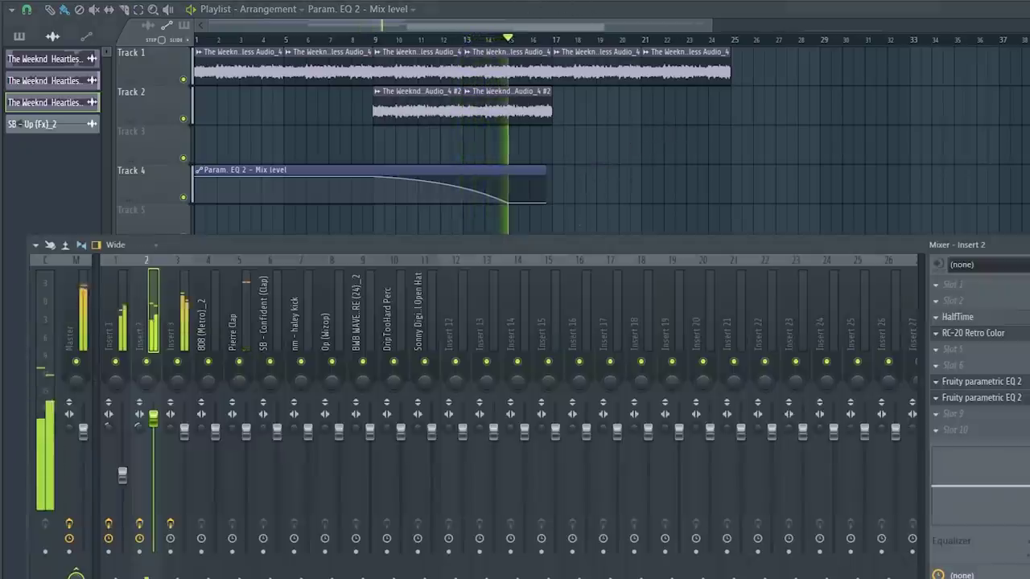
pyautogui.press('Right')
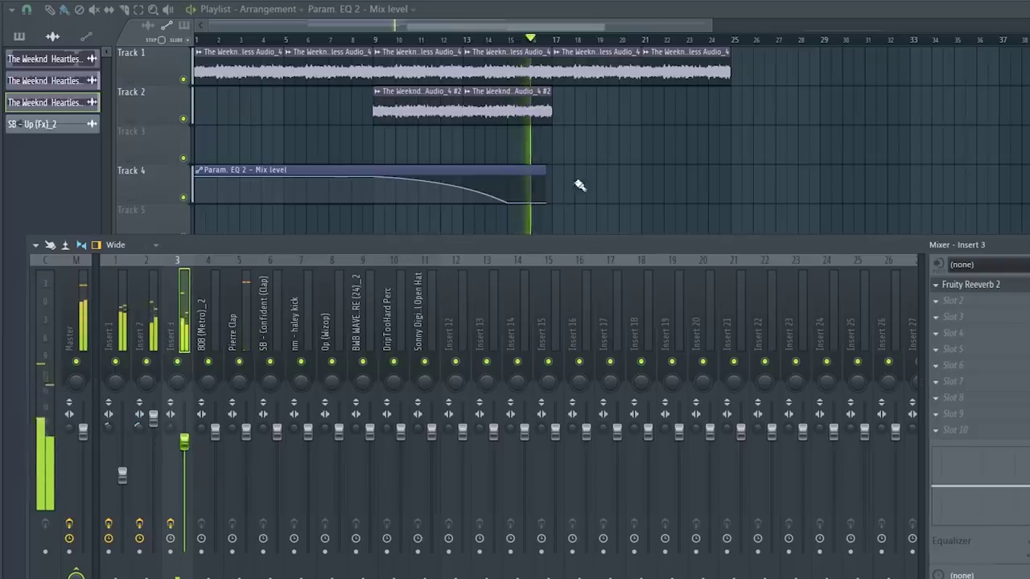
pyautogui.press('F9')
pyautogui.moveTo(552, 107); pyautogui.dragTo(544, 107)
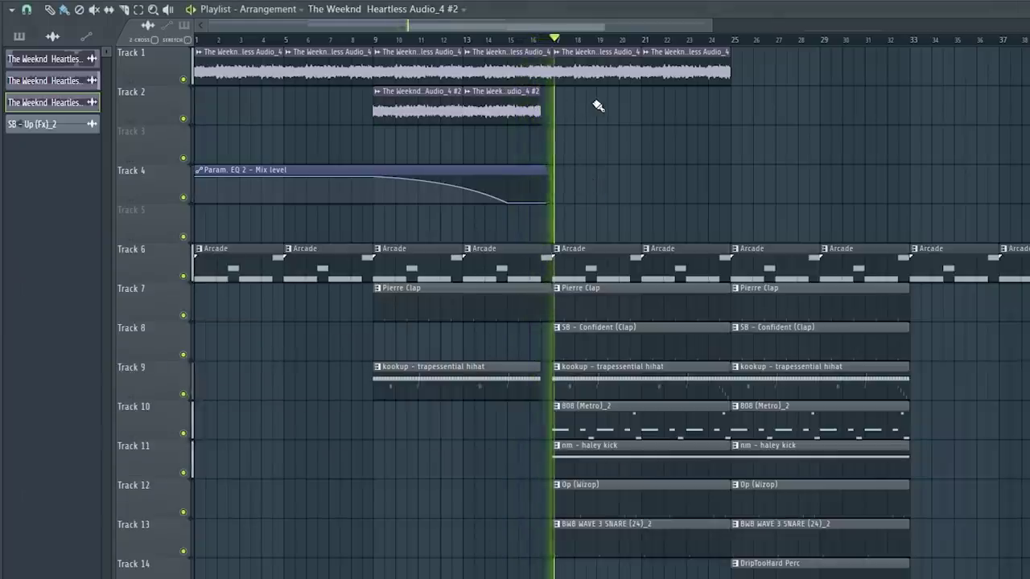
# Step: Place two full-length Heartless Audio_4 #2 clips on Track 2 from bar 25 to bar 33
pyautogui.scroll(-2, 613, 40)
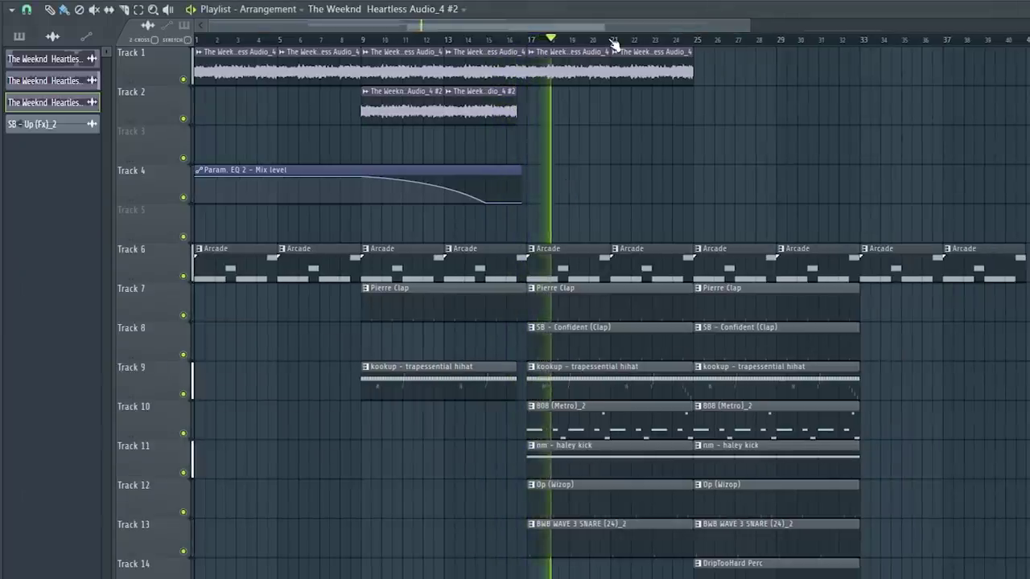
pyautogui.press('F6')
pyautogui.press('F6')
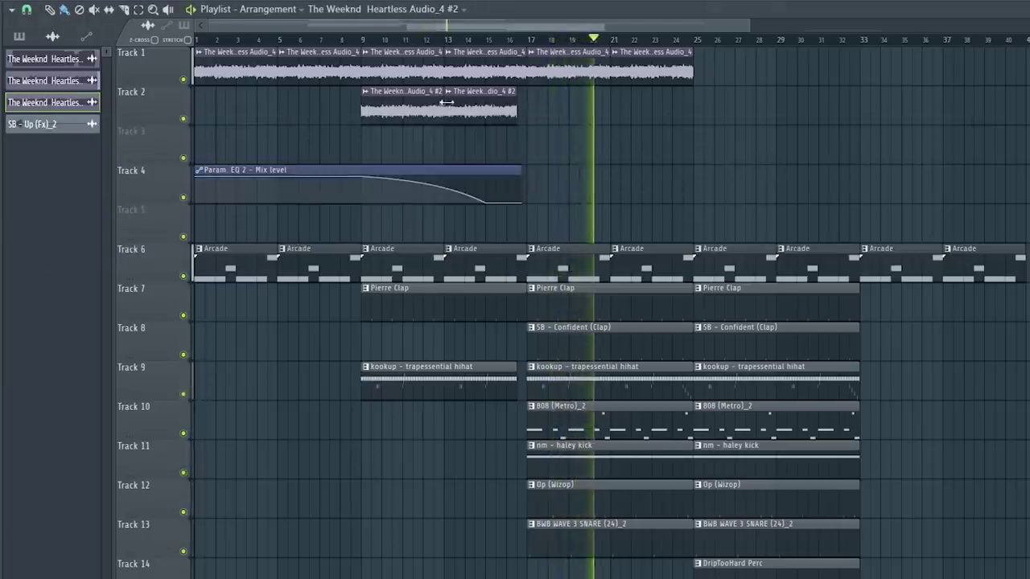
pyautogui.doubleClick(396, 105)
pyautogui.click(713, 121)
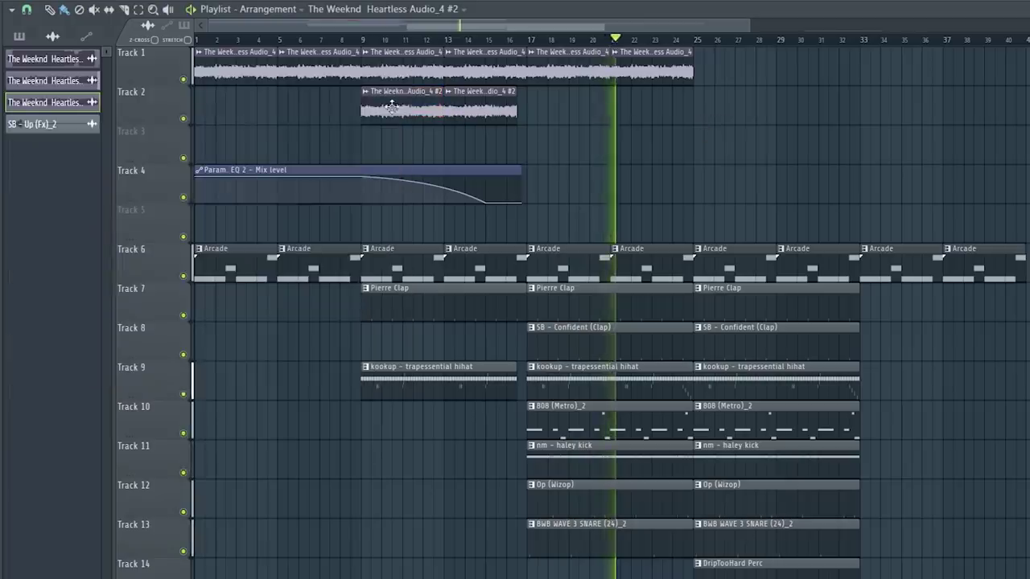
pyautogui.moveTo(396, 110); pyautogui.dragTo(814, 110)
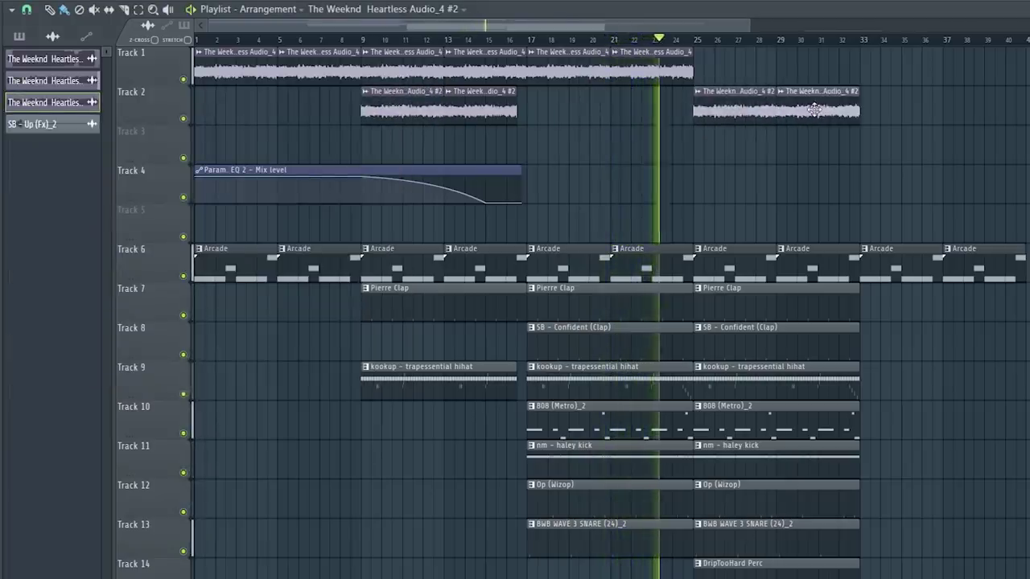
# Step: Shorten the Arcade clip at bar 21 on Track 6 to end about half a bar before bar 25
pyautogui.scroll(-1, 781, 42)
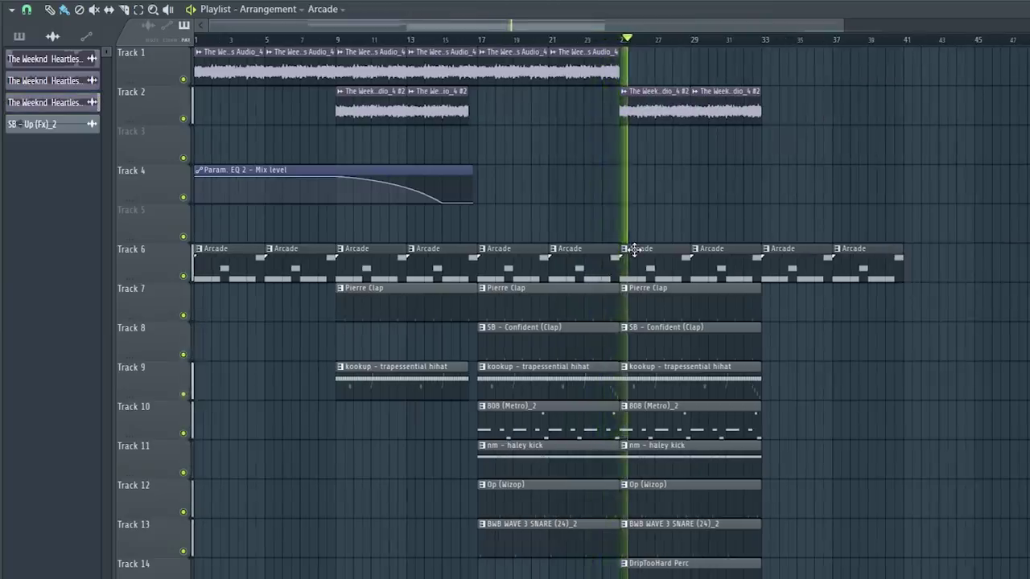
pyautogui.scroll(5, 636, 42)
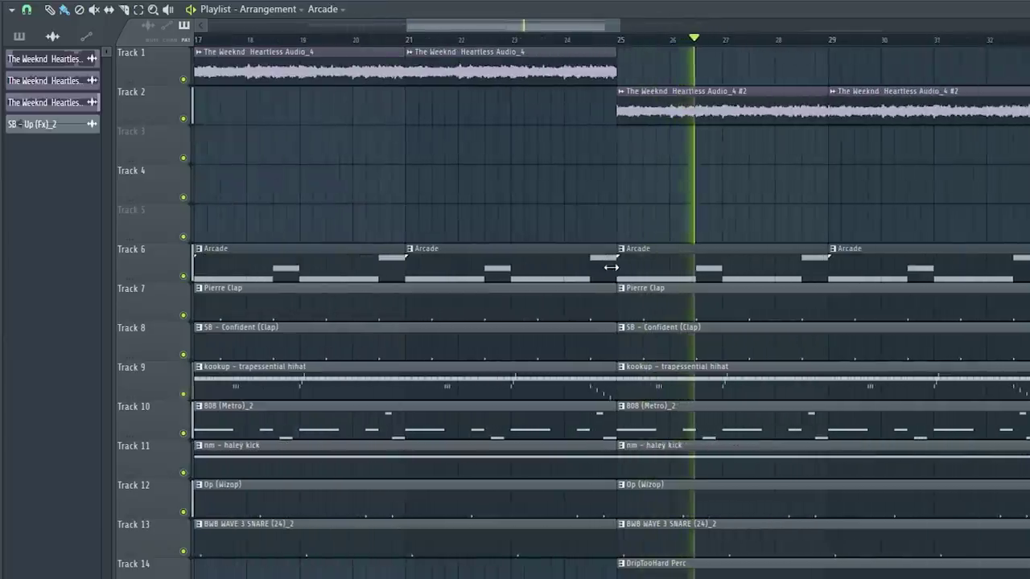
pyautogui.scroll(-3, 656, 36)
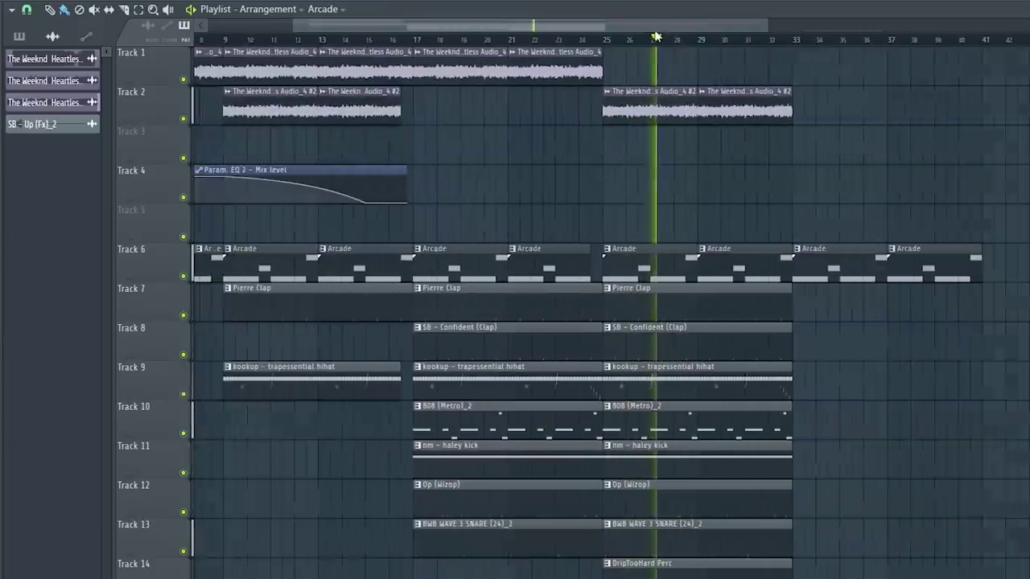
# Step: Check the channel settings of the Heartless Audio_4 #2 clip and its mixer track, Insert 1
pyautogui.doubleClick(652, 93)
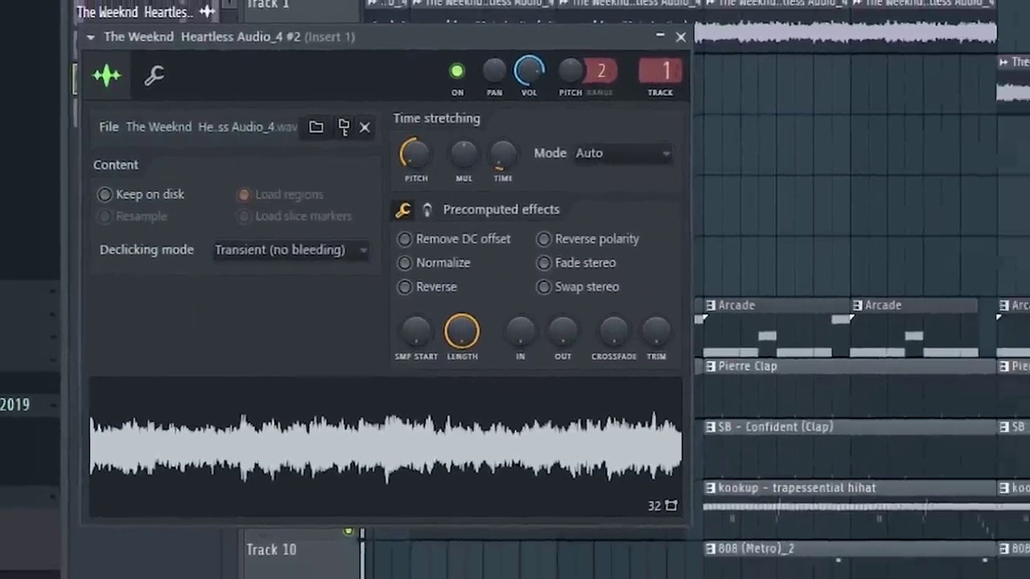
pyautogui.press('F9')
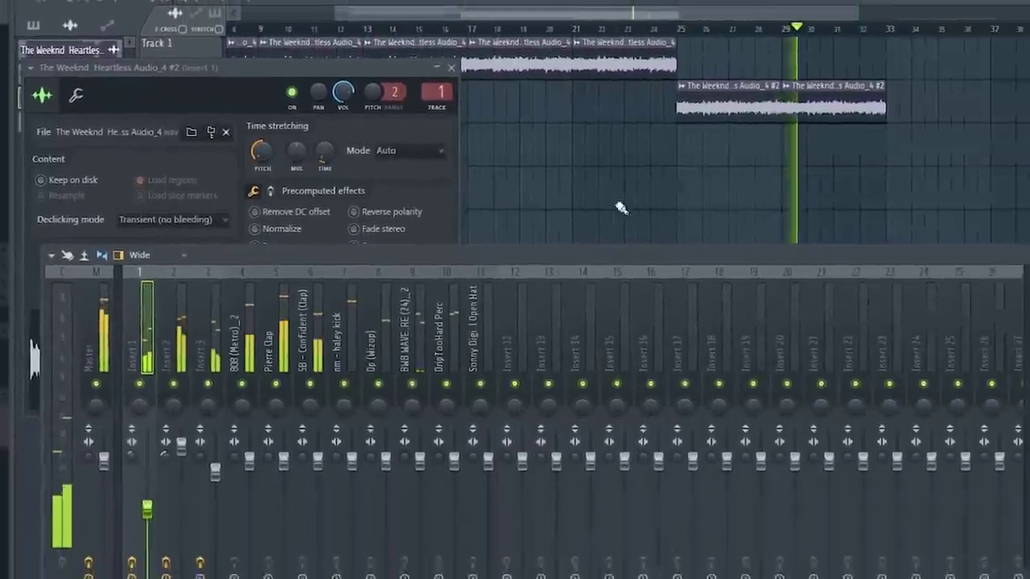
pyautogui.press('F5')
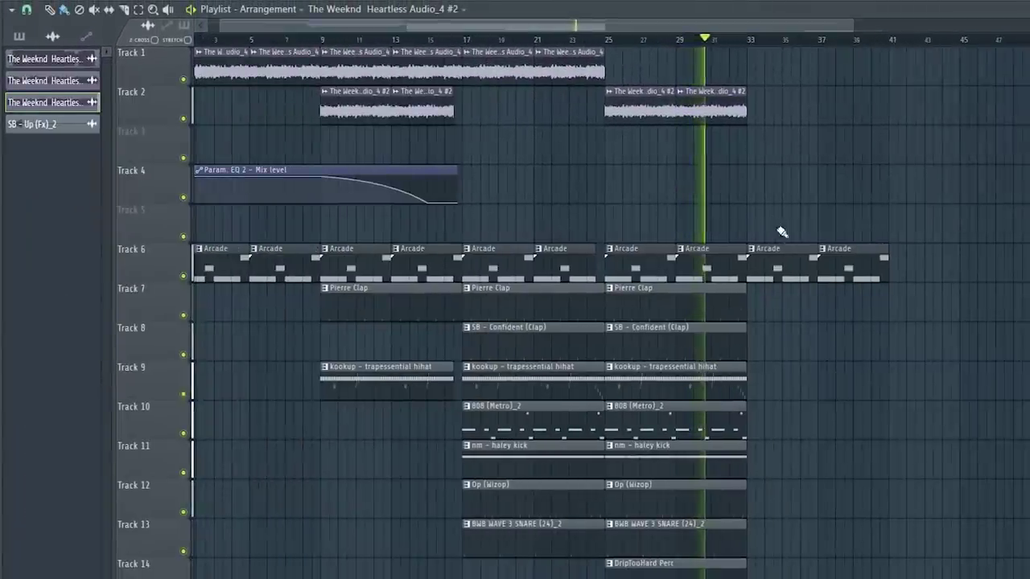
# Step: Place a short Heartless Audio_4 slice at bar 33 on Track 1 and copy the drum clips on Tracks 7–15 to bars 33 and 37
pyautogui.click(752, 68)
pyautogui.moveTo(821, 64); pyautogui.dragTo(791, 64)
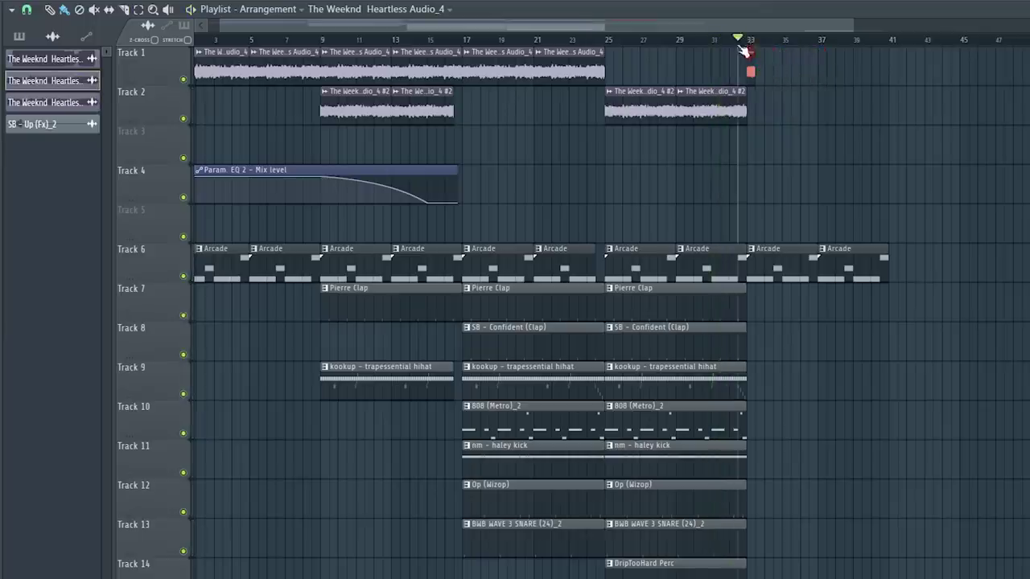
pyautogui.hotkey('ctrl', 'v')
pyautogui.scroll(3, 796, 16)
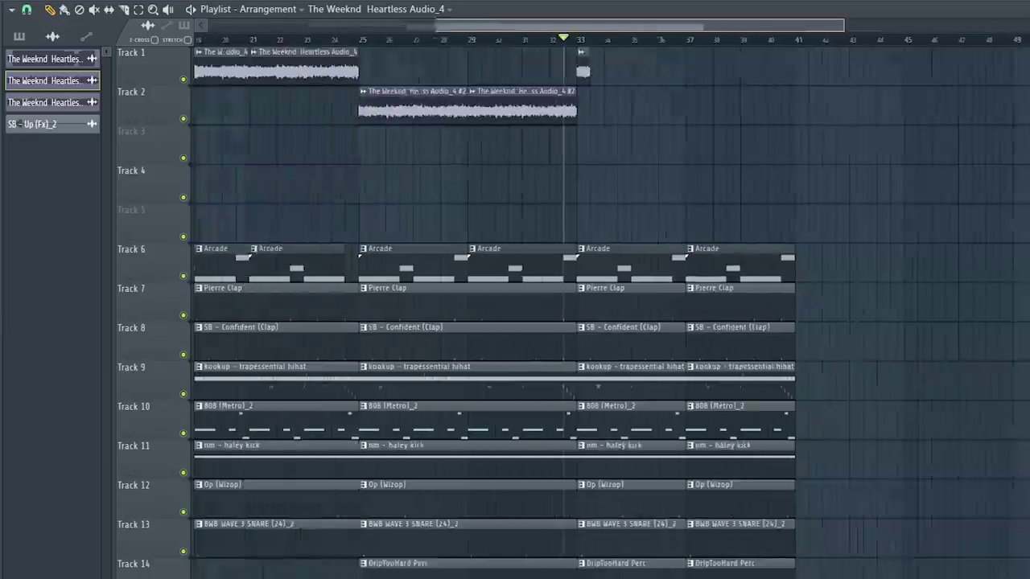
# Step: Place the SB - Up (Fx)_2 riser on Track 16 from about bar 32 so its swell peaks at bar 33
pyautogui.scroll(-3, 502, 98)
pyautogui.moveTo(32, 124); pyautogui.dragTo(557, 559)
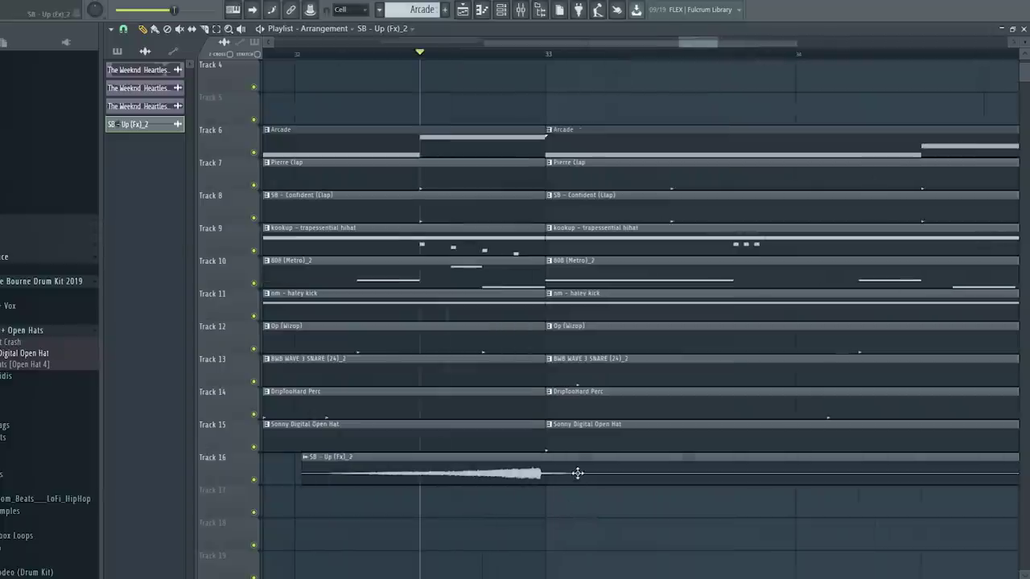
pyautogui.scroll(-2, 558, 96)
pyautogui.scroll(3, 559, 97)
pyautogui.scroll(-1, 573, 82)
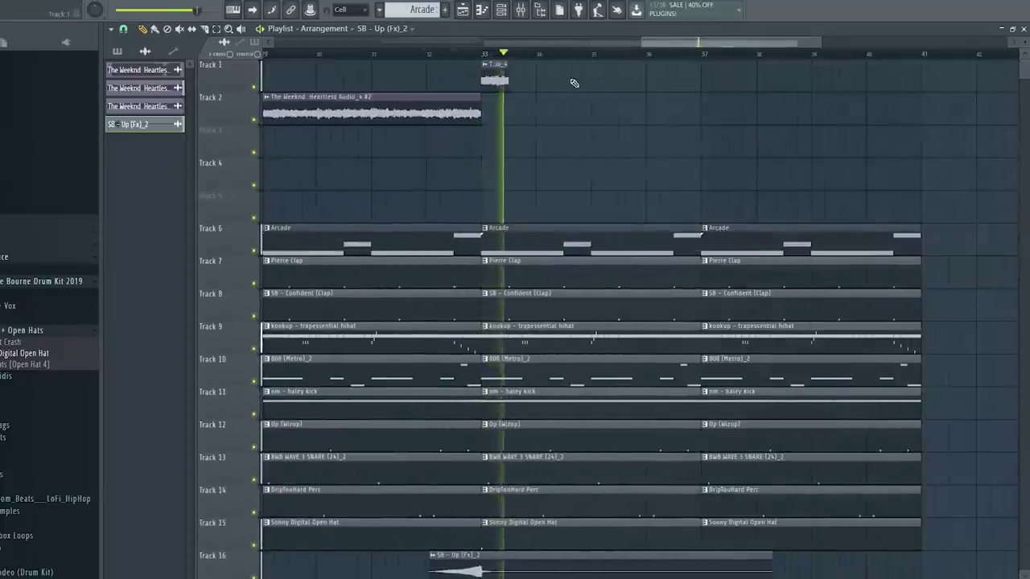
# Step: Cut all drum clips on Tracks 7–15 out of bars 33 to 35, leaving the Arcade melody in place
pyautogui.scroll(-2, 507, 282)
pyautogui.moveTo(517, 192); pyautogui.dragTo(528, 492)
pyautogui.moveTo(483, 460); pyautogui.dragTo(599, 469)
pyautogui.click(593, 285)
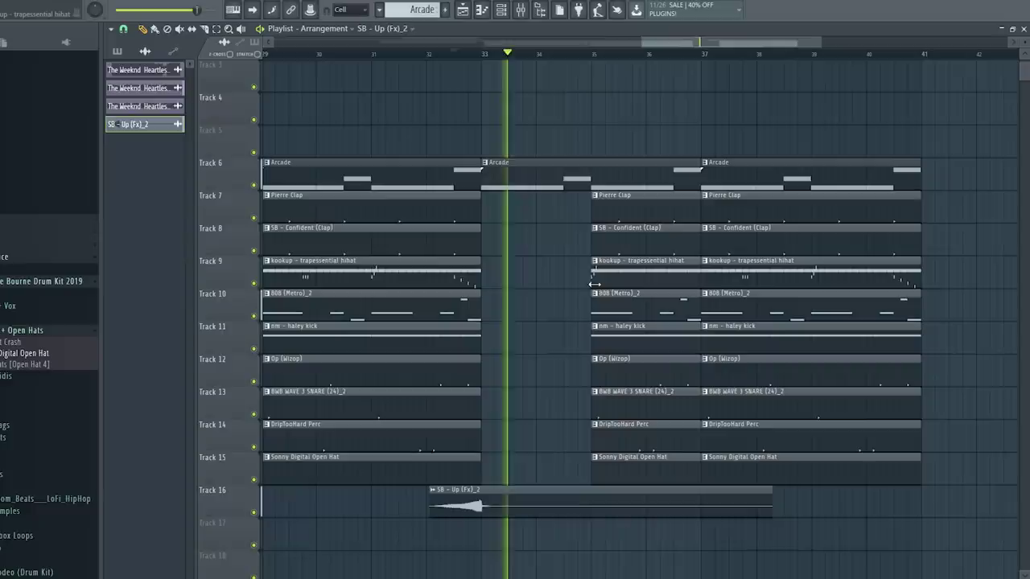
# Step: Extend the hihat back to bar 34 and the Pierre Clap back half a bar before bar 35, then cut the hihat's last half bar before bar 35
pyautogui.moveTo(594, 285); pyautogui.dragTo(538, 269)
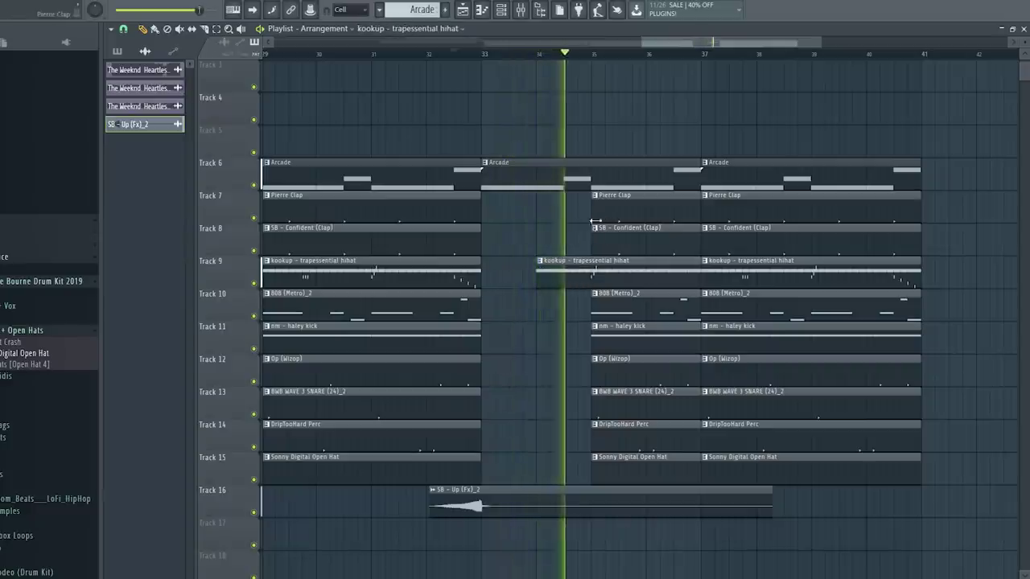
pyautogui.moveTo(593, 206); pyautogui.dragTo(568, 204)
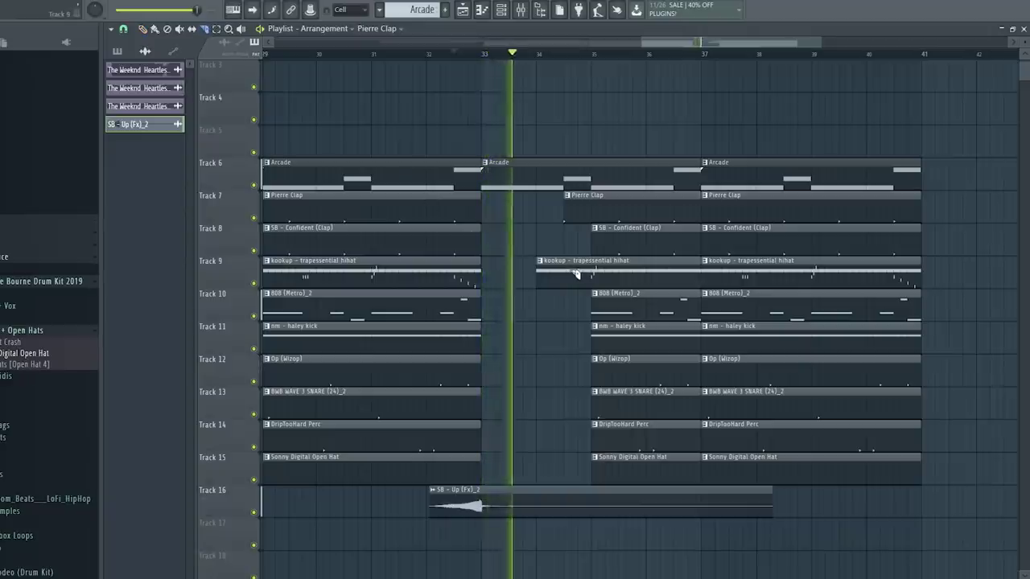
pyautogui.moveTo(576, 274)
pyautogui.mouseDown()
pyautogui.moveTo(567, 270)
pyautogui.moveTo(592, 271)
pyautogui.mouseUp()
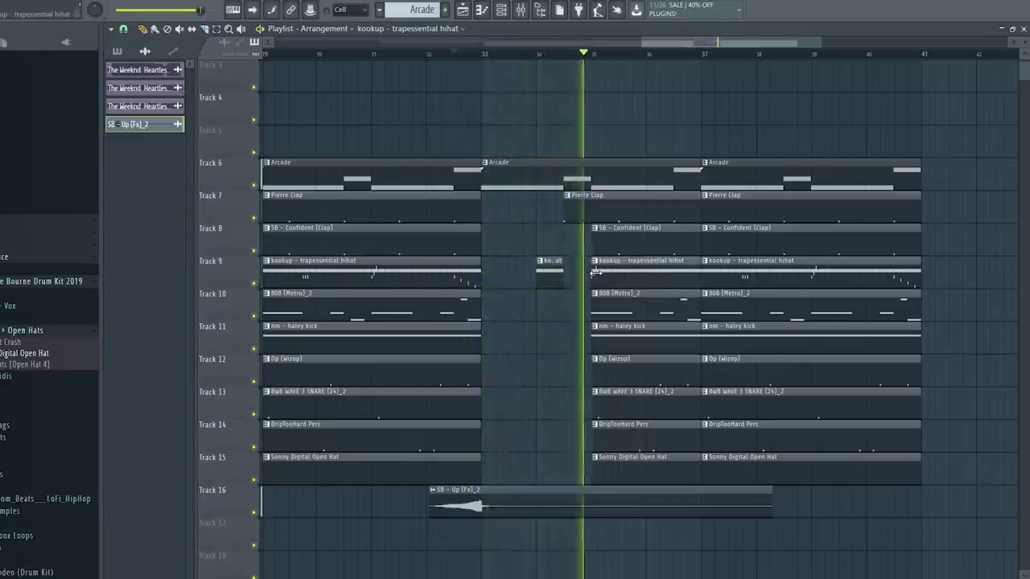
# Step: Reduce the nm - haley kick clips at bars 35 and 37 on Track 11 to very short slices
pyautogui.rightClick(705, 338)
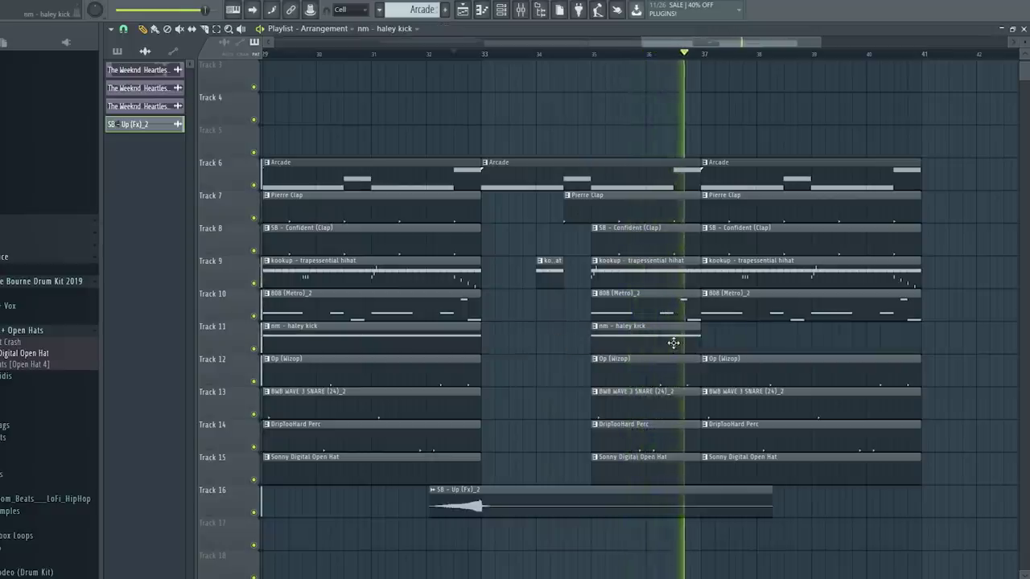
pyautogui.click(673, 344)
pyautogui.click(814, 338)
pyautogui.moveTo(813, 338); pyautogui.dragTo(702, 338)
pyautogui.moveTo(922, 339); pyautogui.dragTo(693, 341)
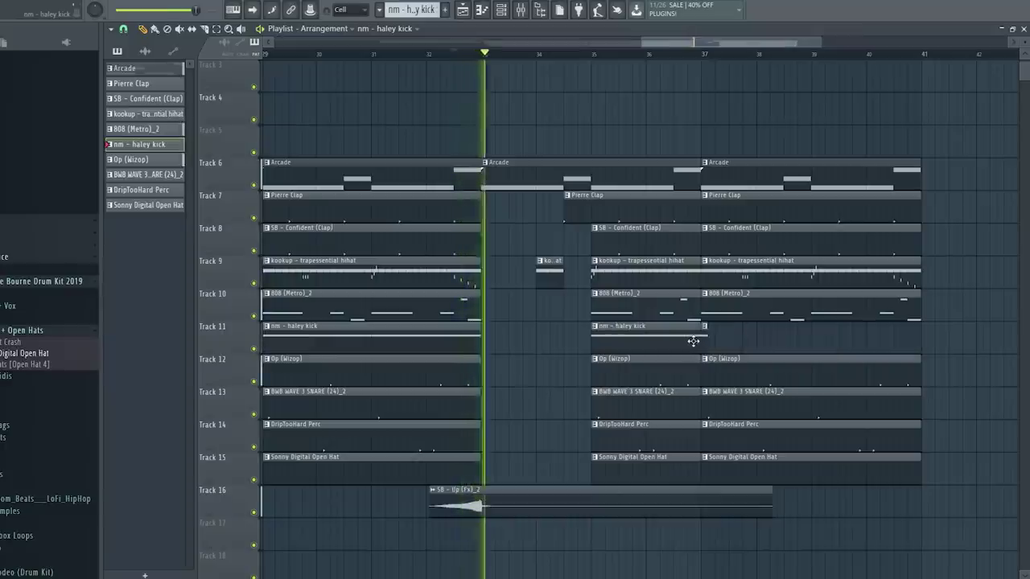
# Step: Duplicate the Arcade, drum and Heartless #2 clips of bars 25–33 to bar 41 on their own tracks
pyautogui.scroll(-3, 655, 57)
pyautogui.moveTo(564, 423); pyautogui.dragTo(810, 186)
pyautogui.scroll(2, 763, 147)
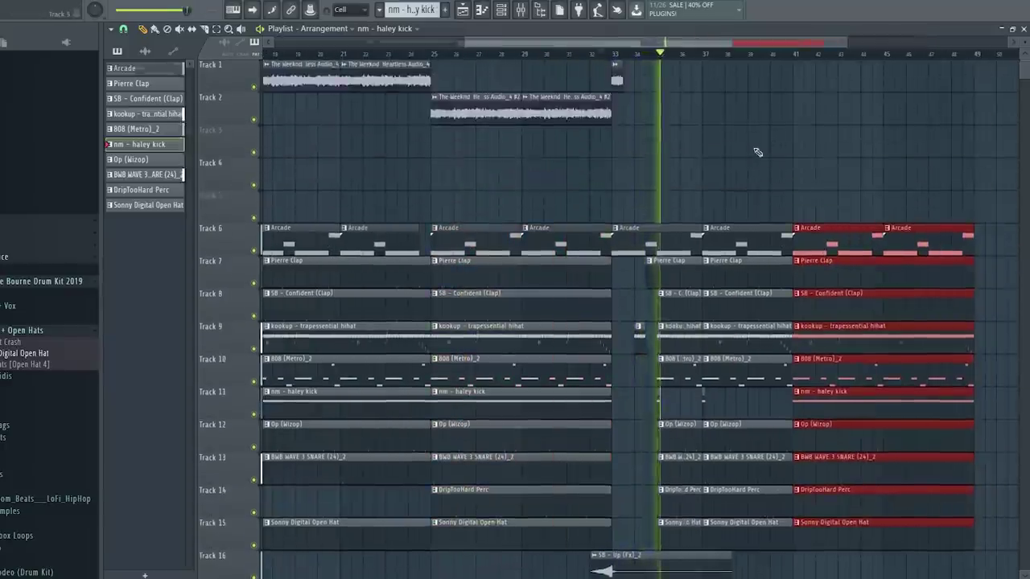
pyautogui.scroll(-2, 763, 146)
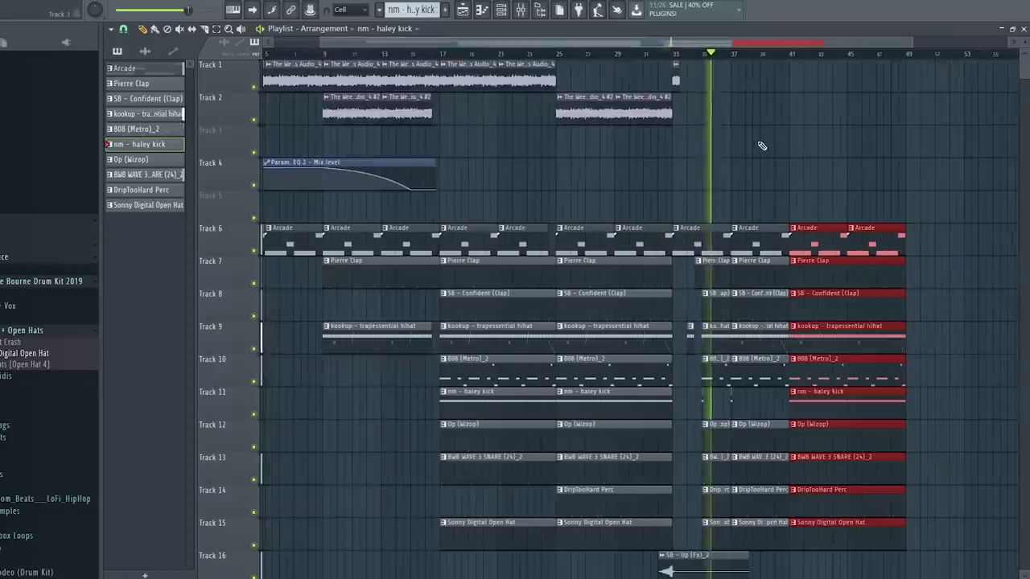
pyautogui.click(644, 114)
pyautogui.moveTo(645, 114); pyautogui.dragTo(880, 129)
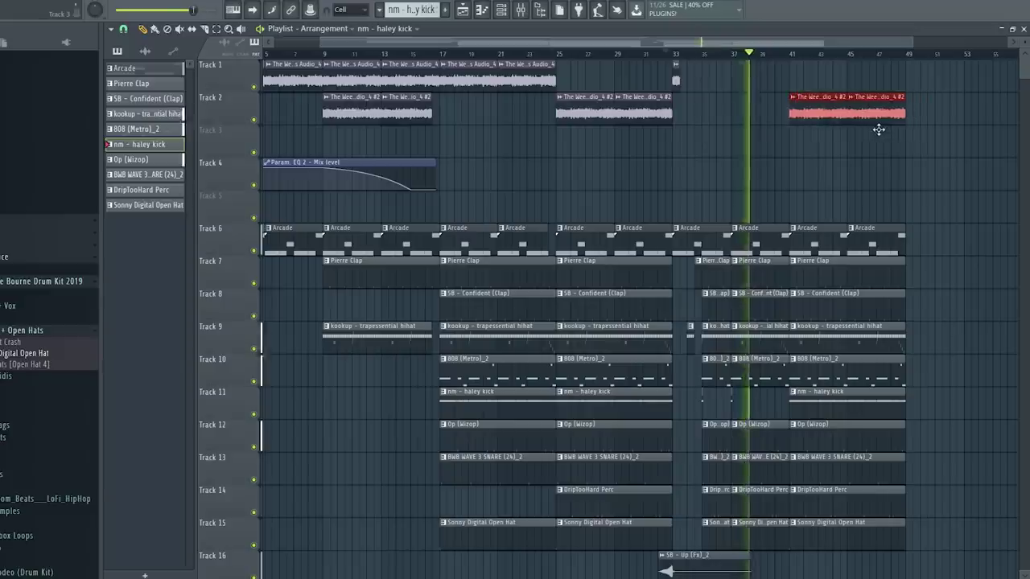
# Step: Duplicate the Heartless, Arcade, Pierre Clap and hihat clips of bars 9–17 to bar 49, with the EQ Mix level automation trimmed to start there
pyautogui.scroll(-2, 839, 42)
pyautogui.click(474, 141)
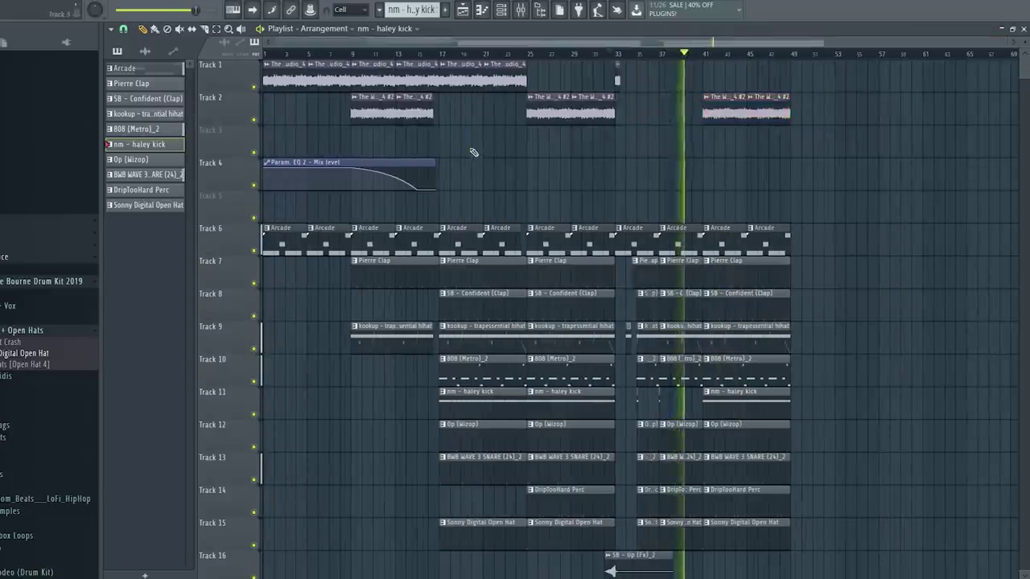
pyautogui.moveTo(418, 347); pyautogui.dragTo(807, 95)
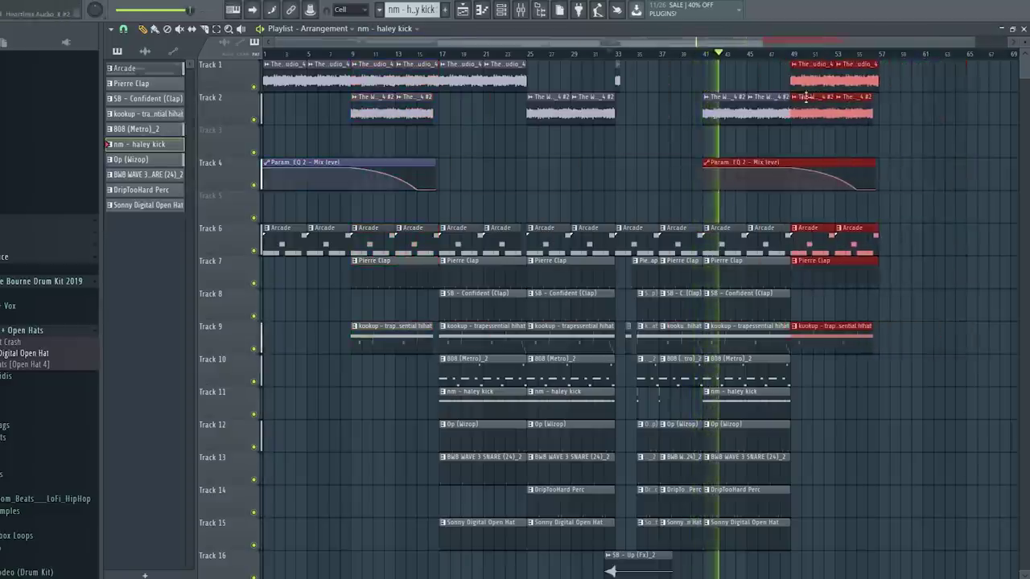
pyautogui.click(757, 149)
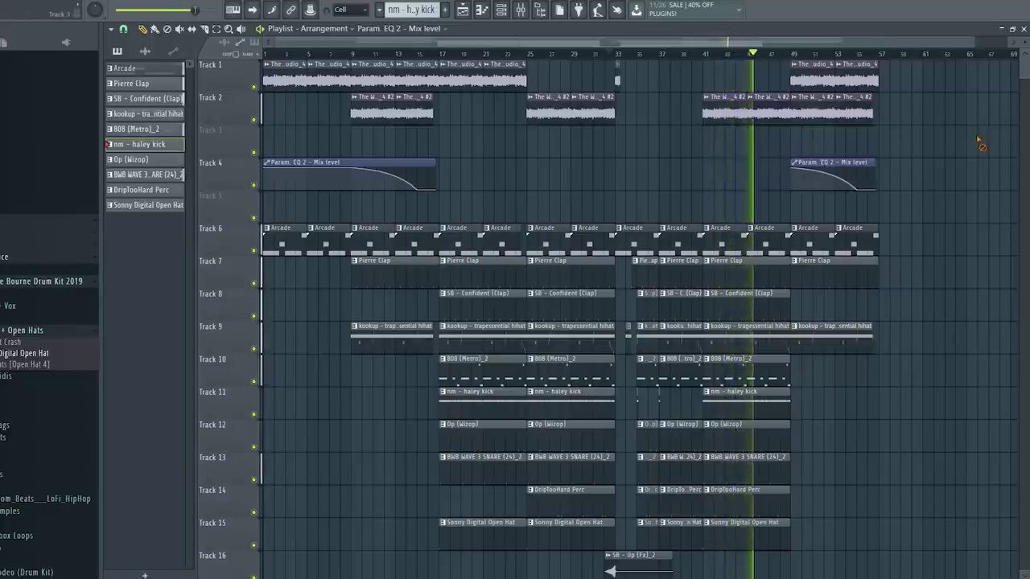
# Step: Replace the two Arcade clips at bars 49–57 on Track 6 with copies of the preceding Arcade clips
pyautogui.scroll(-2, 872, 186)
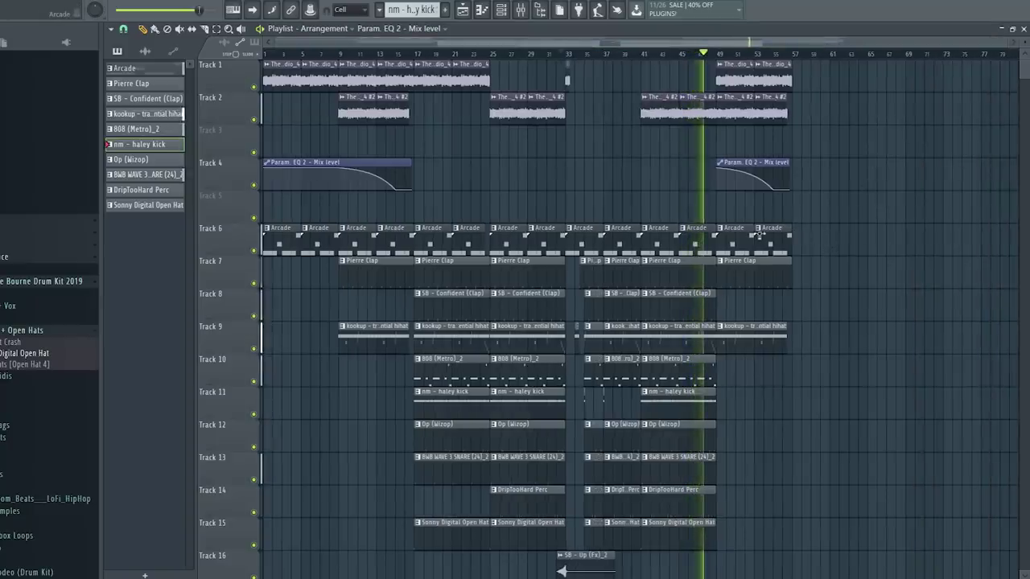
pyautogui.scroll(-1, 667, 62)
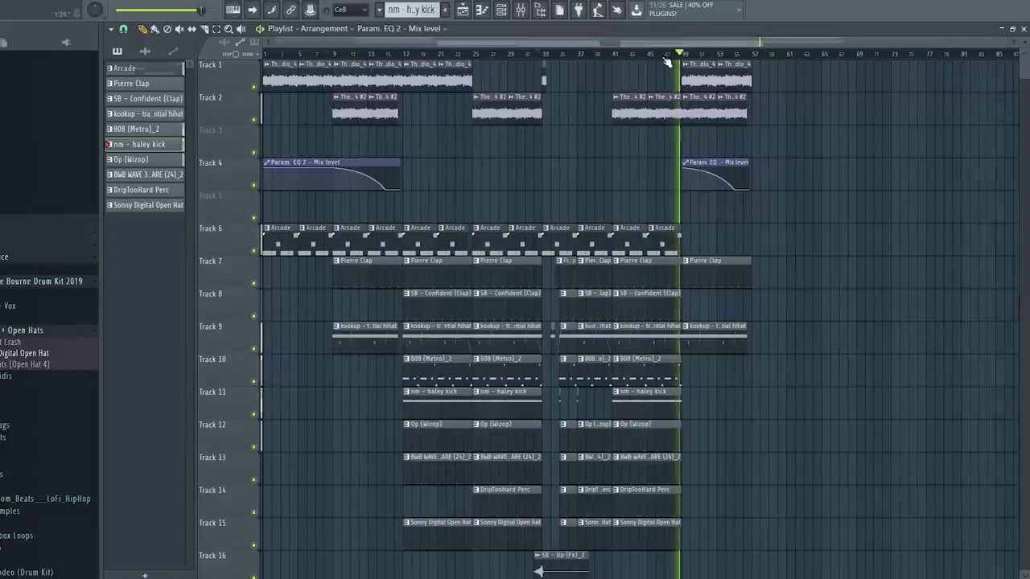
pyautogui.moveTo(656, 243); pyautogui.dragTo(744, 241)
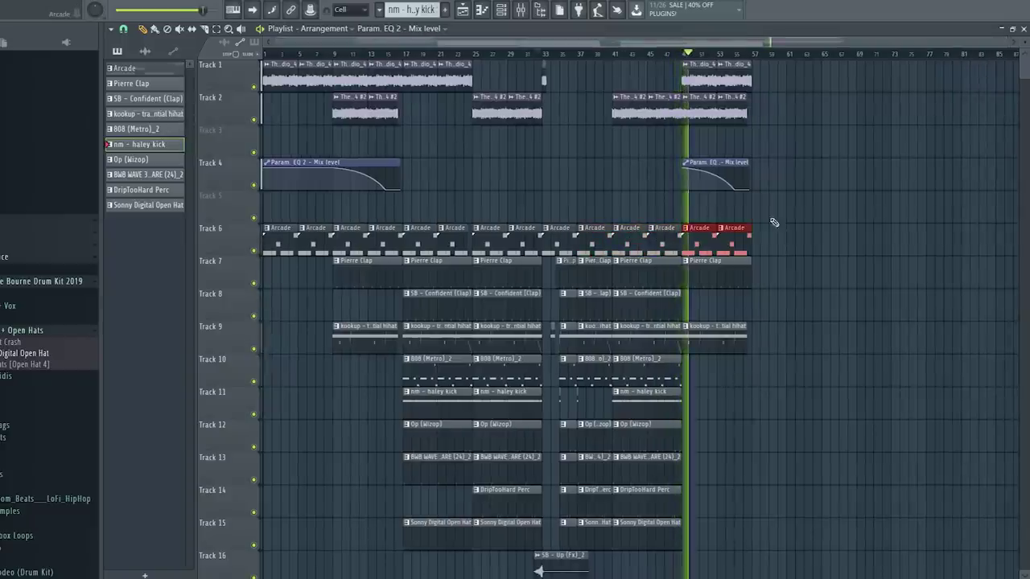
# Step: Duplicate the SB - Up (Fx)_2 riser on Track 16 so it builds into bar 49, and delete the hihat clip at bars 49–57
pyautogui.scroll(-2, 700, 362)
pyautogui.click(661, 497)
pyautogui.moveTo(661, 497); pyautogui.dragTo(704, 497)
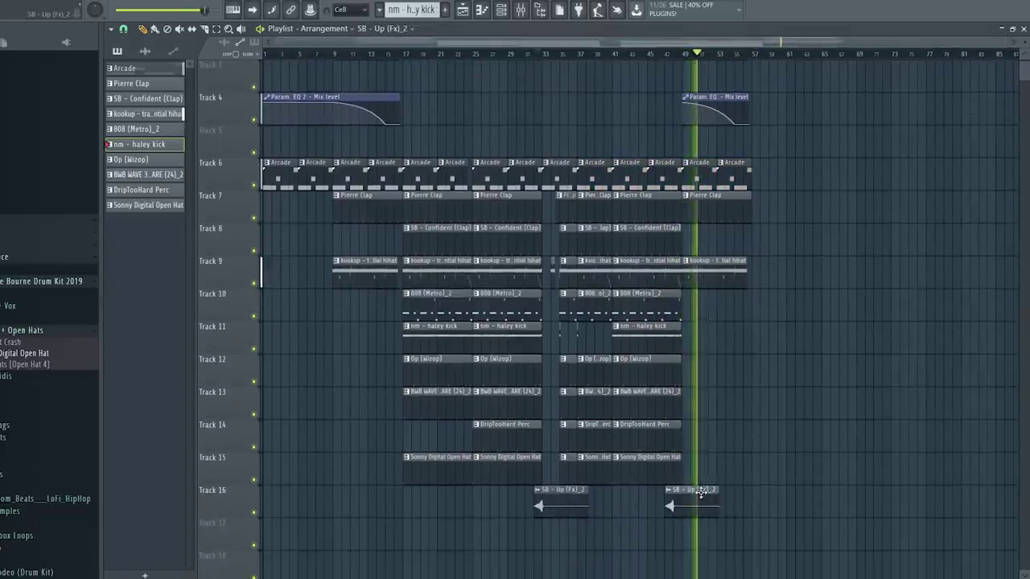
pyautogui.rightClick(722, 263)
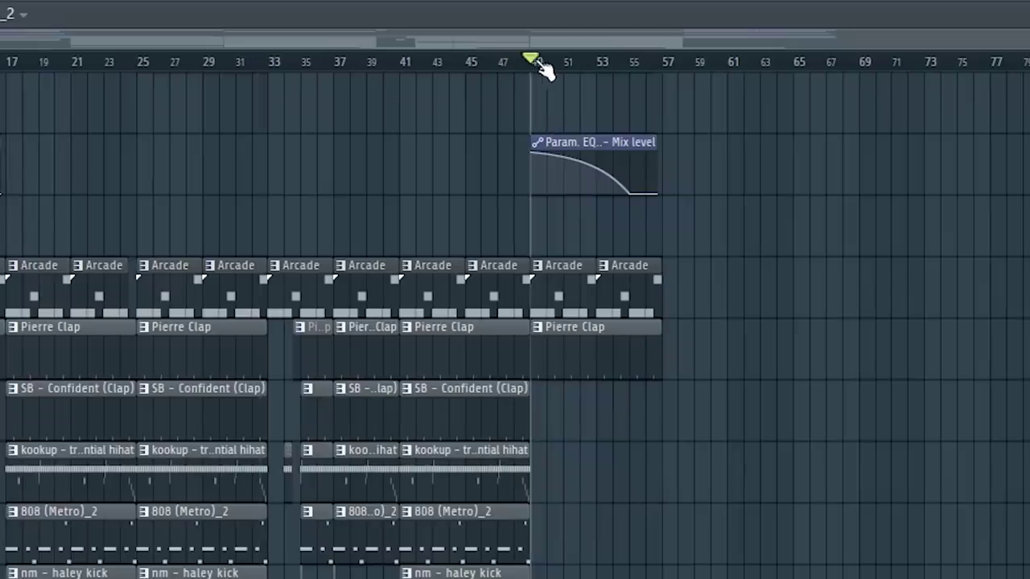
# Step: Select bars 49–57 as the loop range and load the Growler Moog Bass patch in Omnisphere
pyautogui.moveTo(537, 63); pyautogui.dragTo(666, 61)
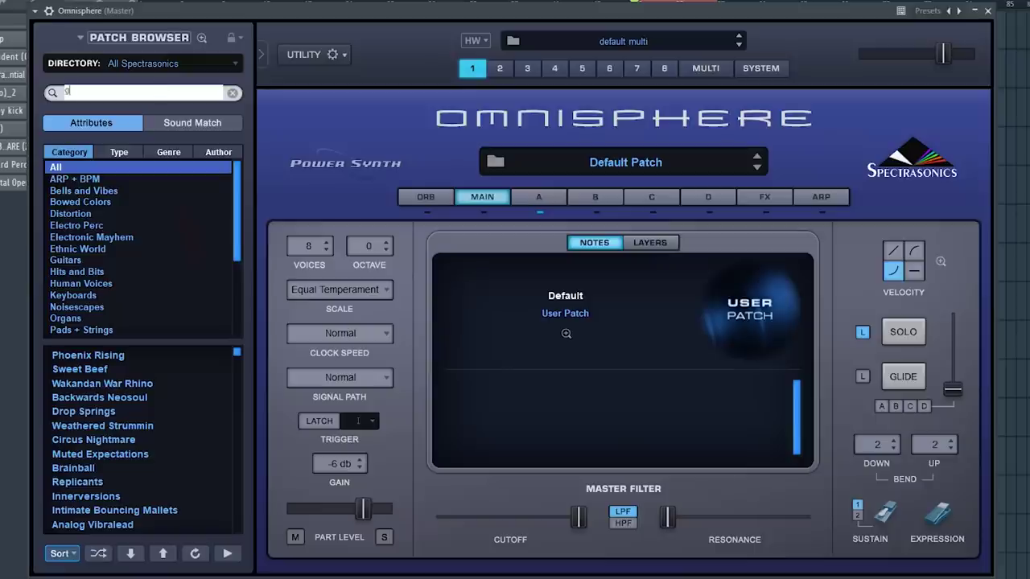
pyautogui.press('Return')
pyautogui.click(125, 398)
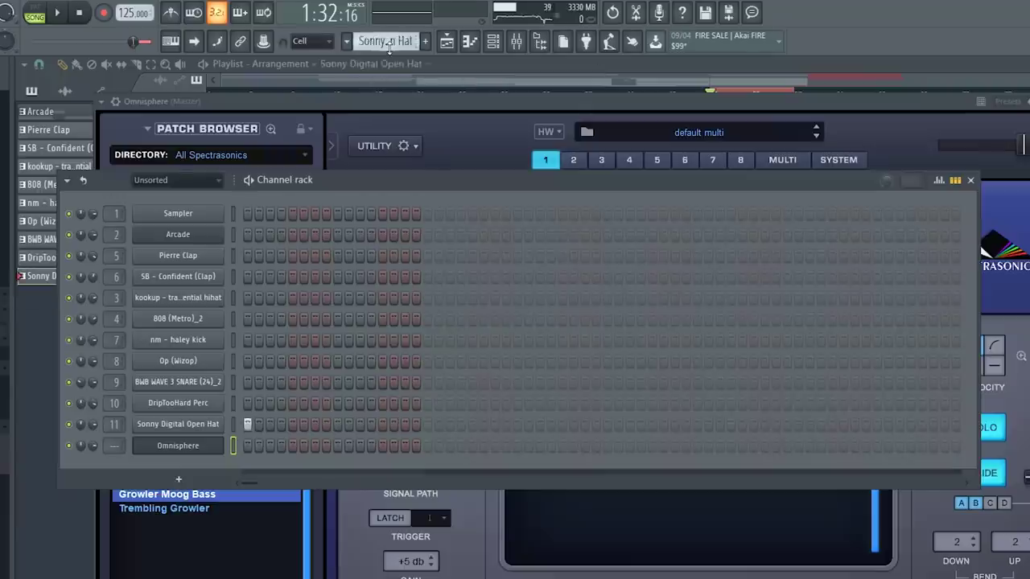
# Step: Copy the 808 (Metro)_2 notes into Omnisphere in a new pattern and place it on Track 17 at bars 49–57
pyautogui.scroll(5, 389, 42)
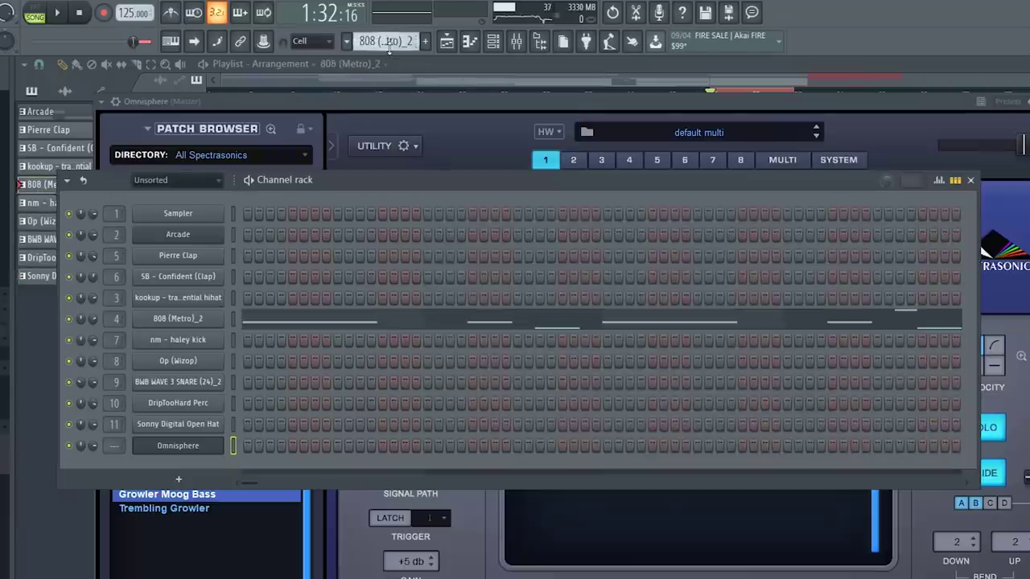
pyautogui.scroll(-5, 372, 42)
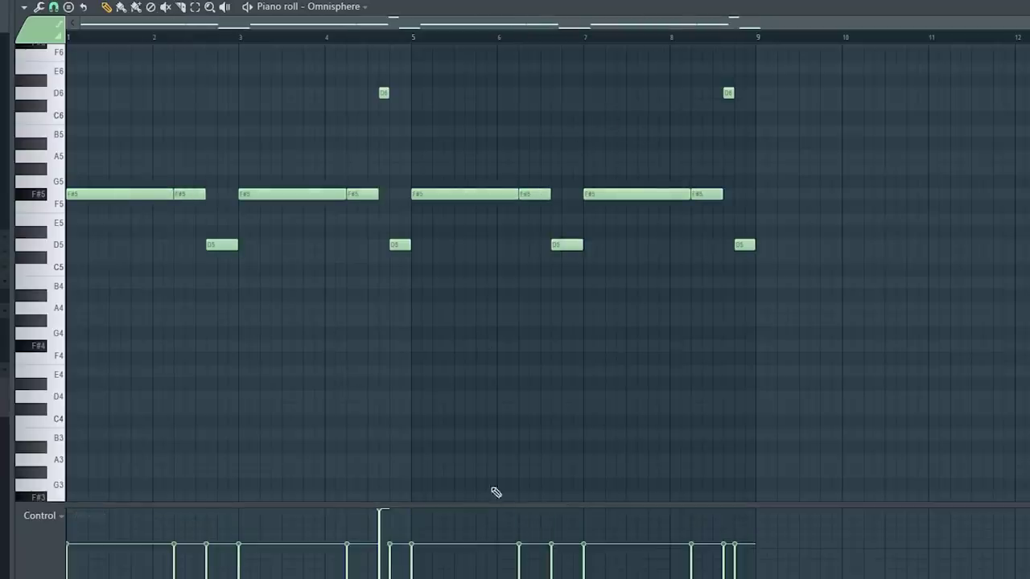
pyautogui.hotkey('ctrl', 'Down')
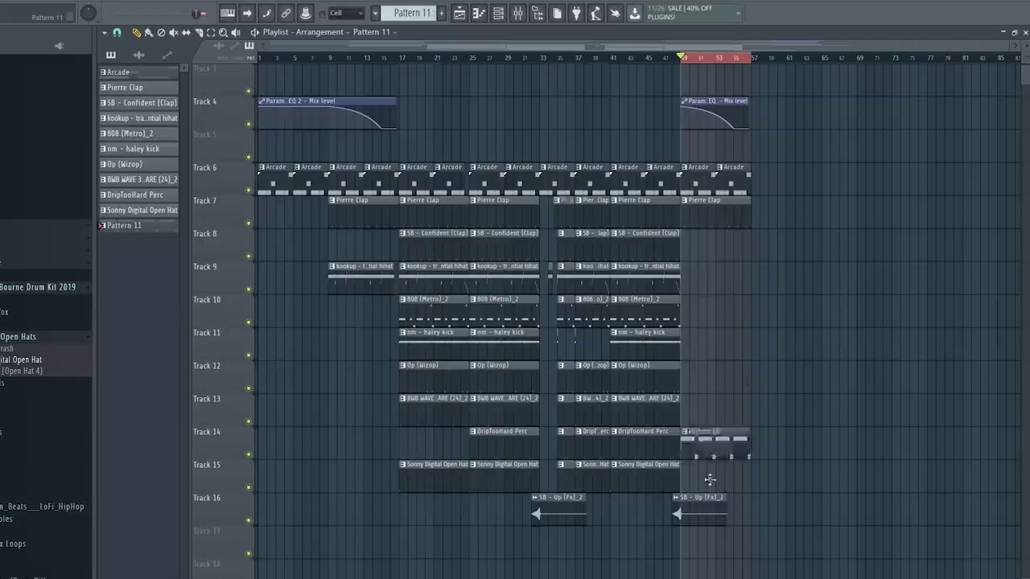
pyautogui.press('space')
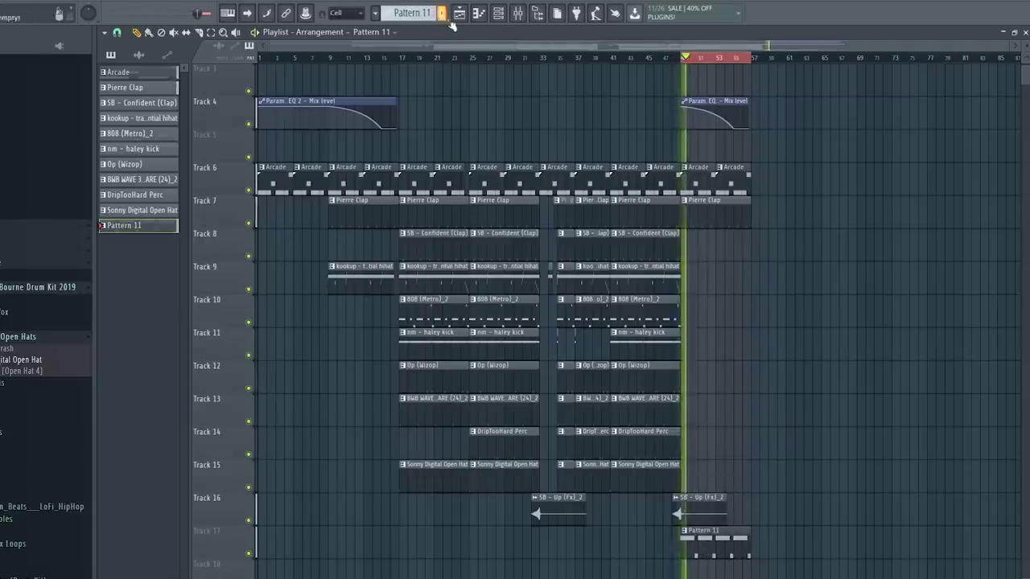
# Step: Simplify the Omnisphere notes to F#4 and D4 an octave lower, merging the F# notes and extending each to two full bars
pyautogui.click(498, 13)
pyautogui.click(425, 412)
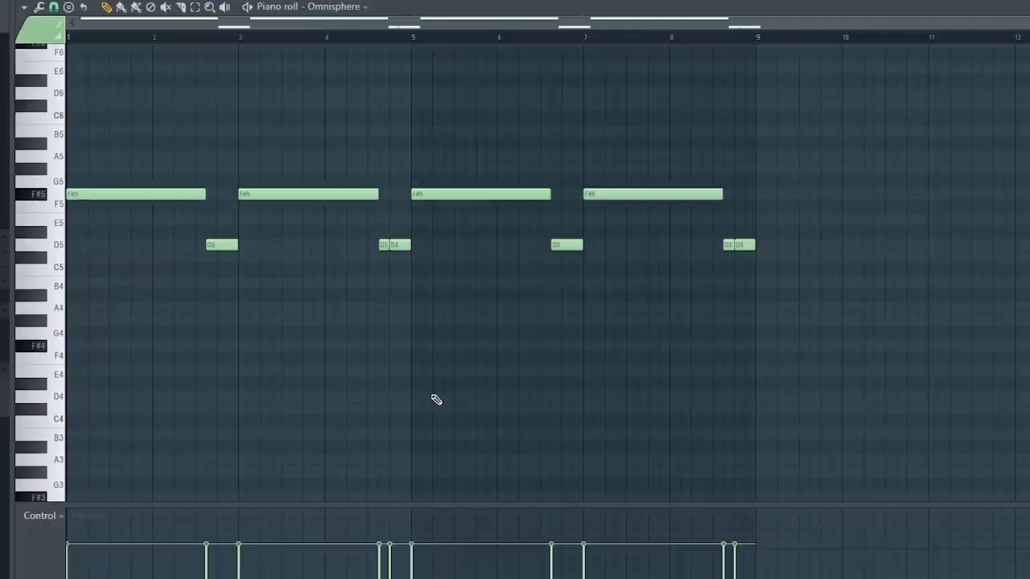
pyautogui.press('space')
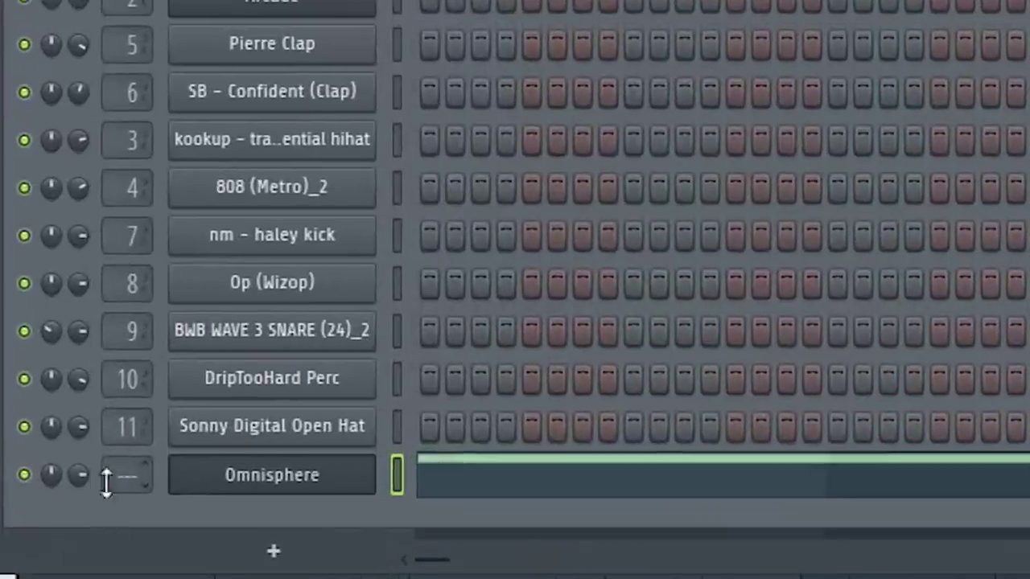
pyautogui.click(255, 484)
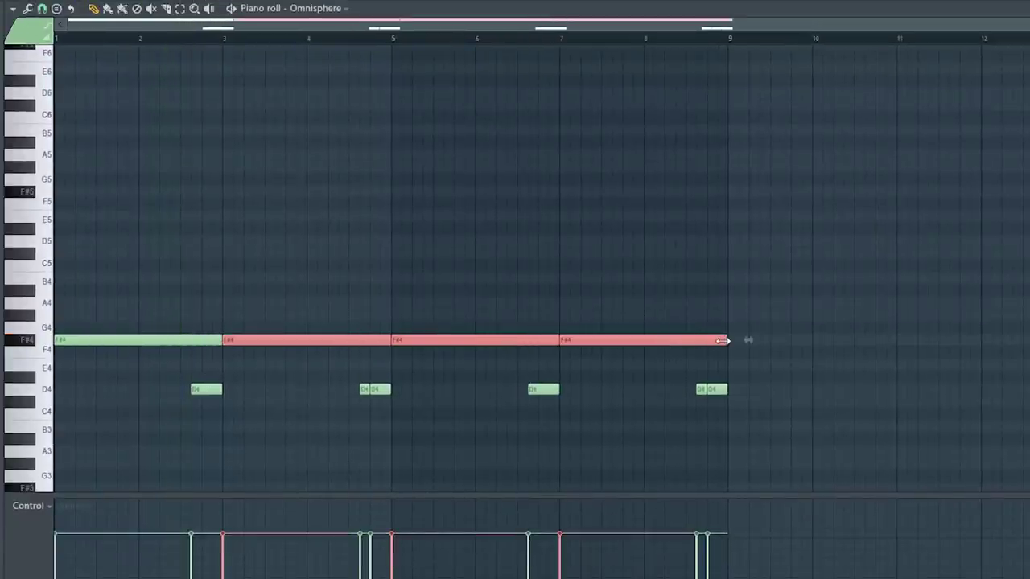
pyautogui.click(696, 274)
# Step: Assign the Omnisphere channel to a mixer track and load Gross Beat on mixer track 12, SB - Up (Fx)_2
pyautogui.press('space')
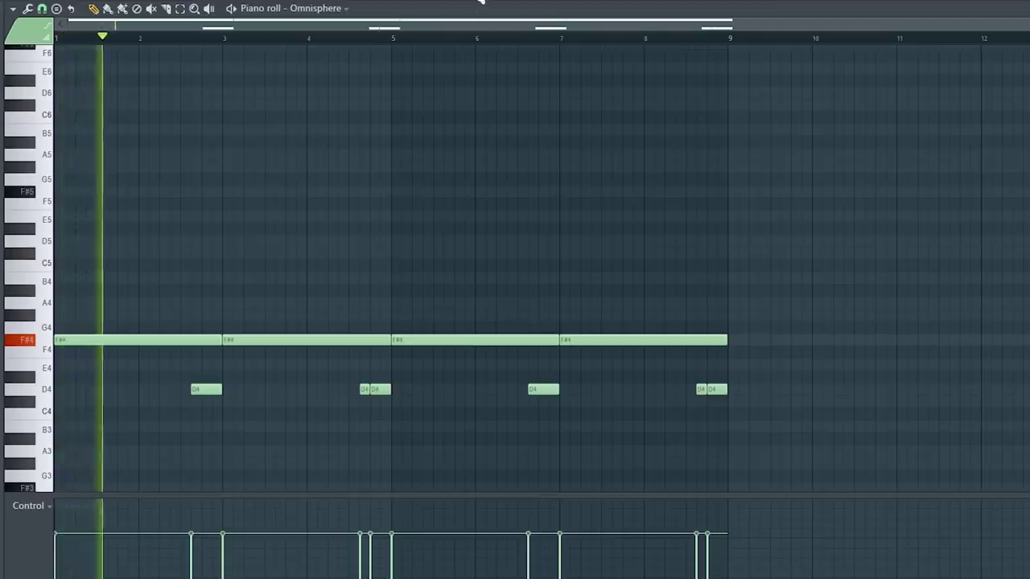
pyautogui.press('F6')
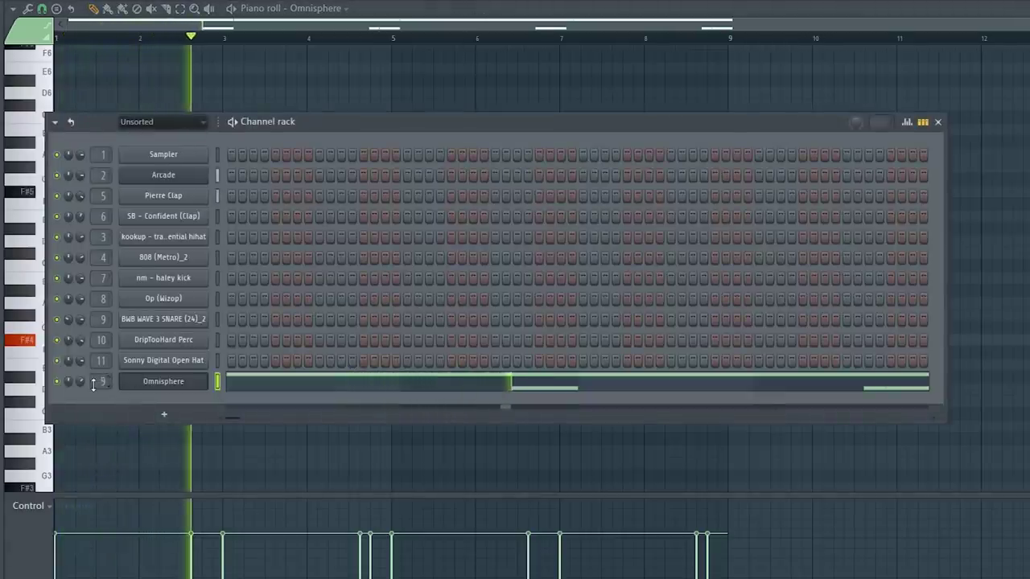
pyautogui.press('F9')
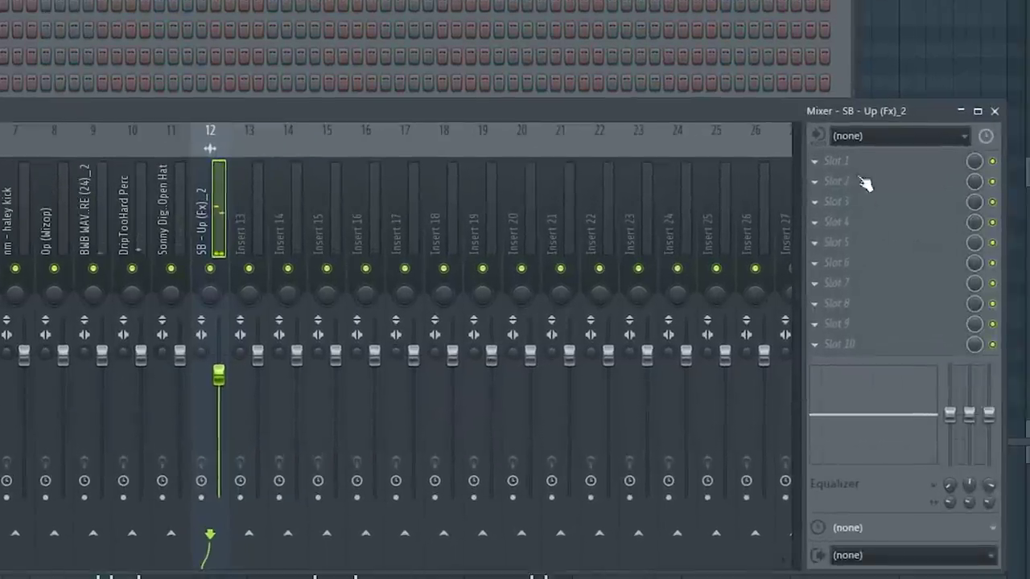
pyautogui.click(922, 277)
pyautogui.moveTo(930, 293)
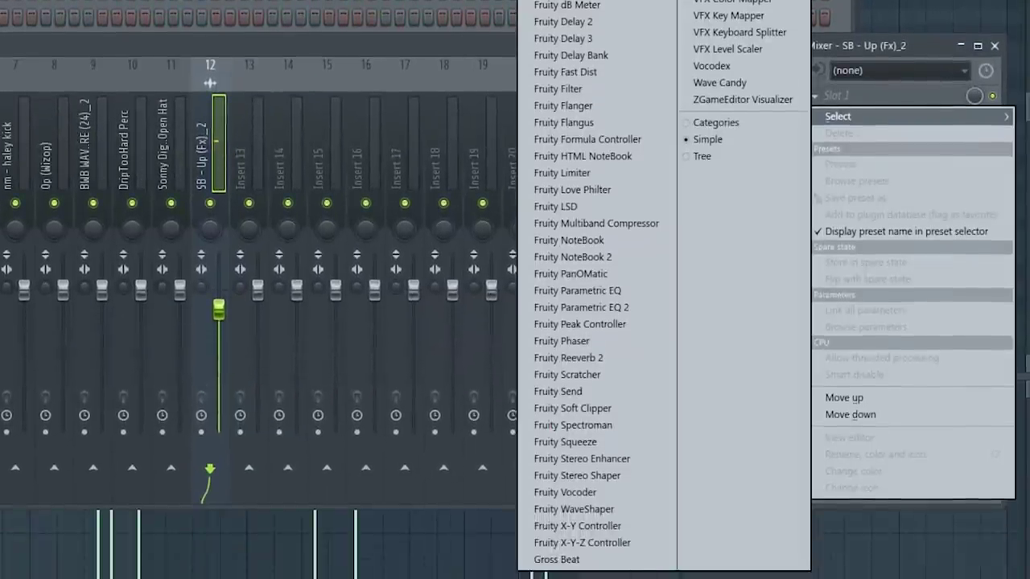
pyautogui.click(599, 555)
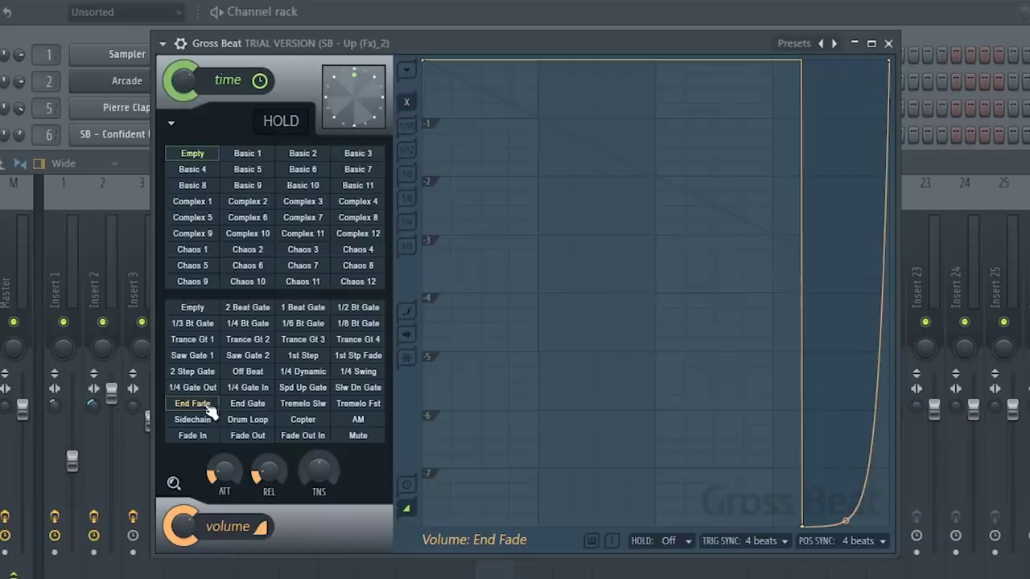
# Step: Apply Gross Beat's Sidechain volume preset and reshape its envelope into two steep rises over the four beats
pyautogui.click(197, 420)
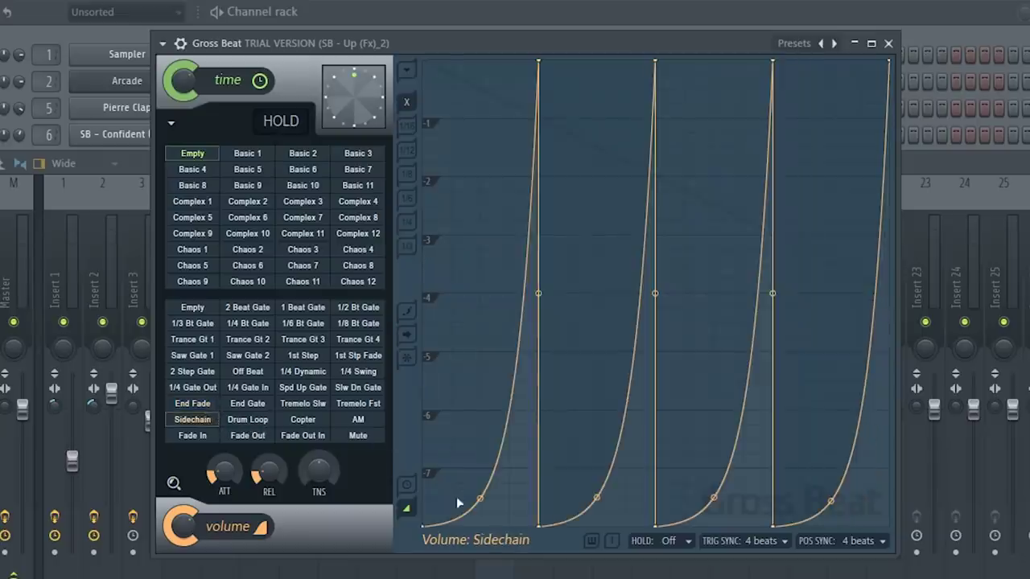
pyautogui.moveTo(473, 501); pyautogui.dragTo(480, 61)
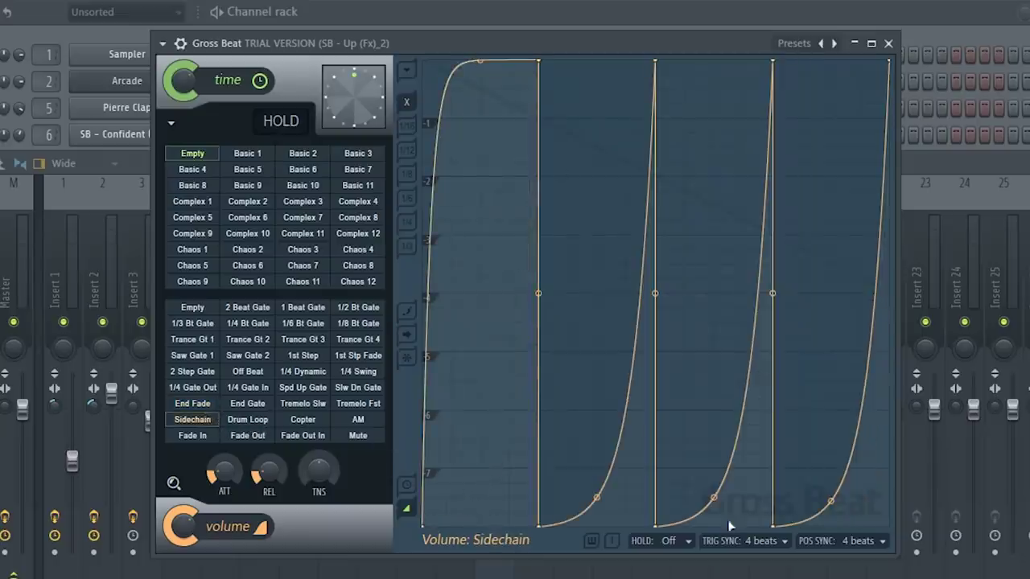
pyautogui.rightClick(577, 318)
pyautogui.click(584, 344)
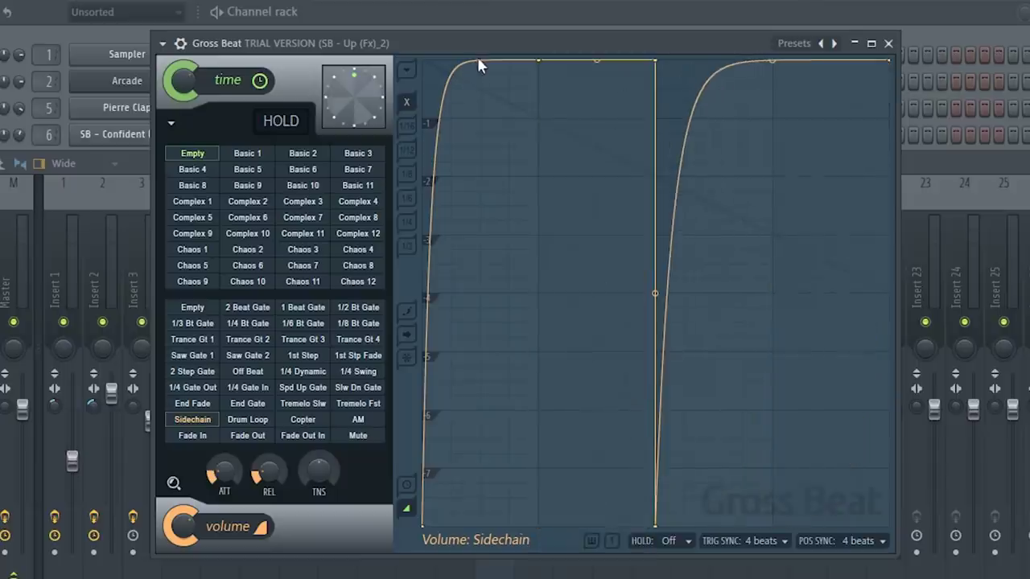
# Step: Adjust the curve tension of the two rises in the Sidechain volume envelope, making the second rise more gradual
pyautogui.moveTo(479, 63); pyautogui.dragTo(480, 147)
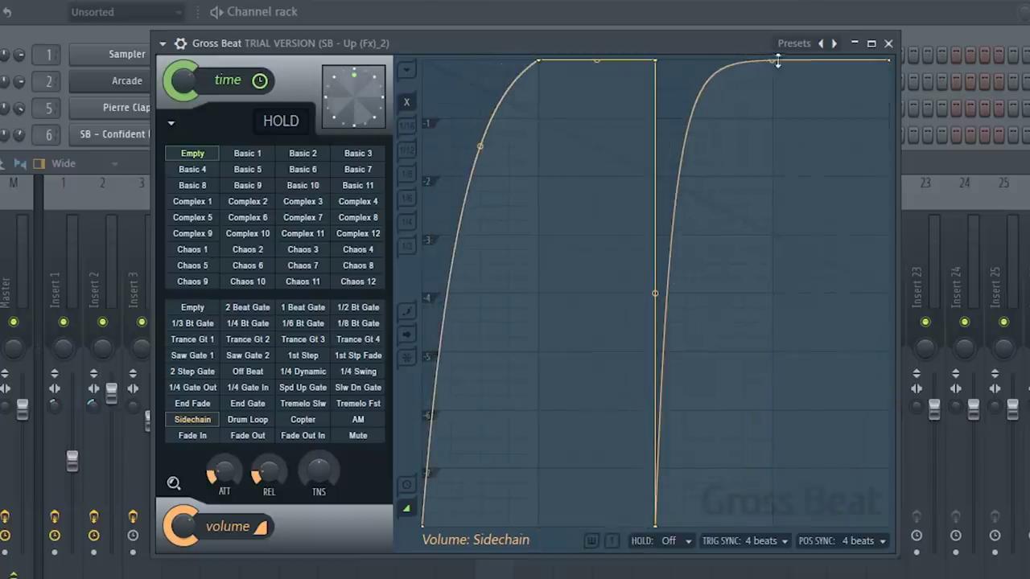
pyautogui.moveTo(774, 63); pyautogui.dragTo(772, 94)
pyautogui.moveTo(479, 147); pyautogui.dragTo(481, 85)
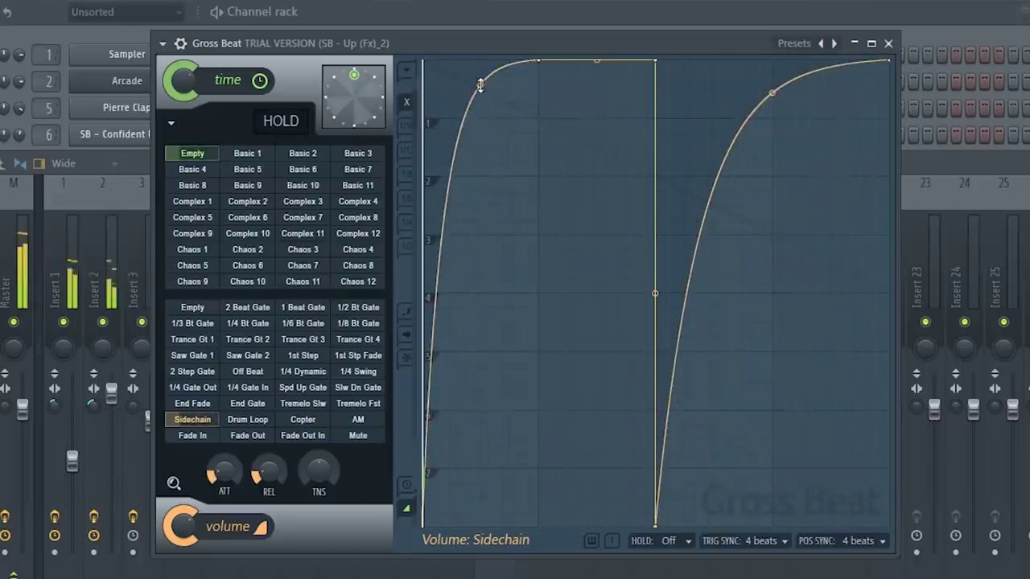
# Step: Remove the envelope point at the second beat and bend the first half into a gradual rise matching the second, then close the mixer
pyautogui.rightClick(538, 61)
pyautogui.click(563, 86)
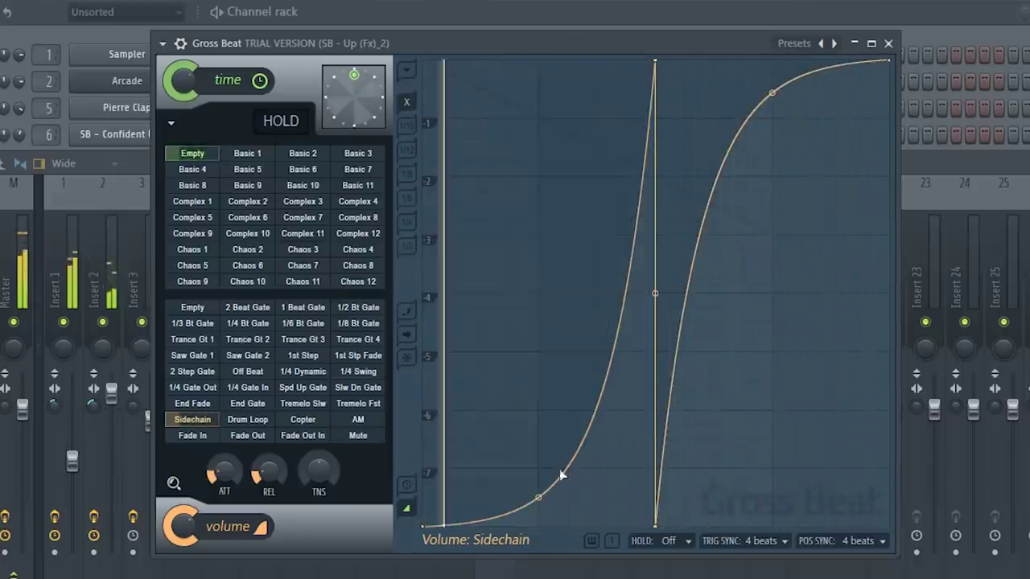
pyautogui.moveTo(537, 497)
pyautogui.mouseDown()
pyautogui.moveTo(538, 66)
pyautogui.moveTo(538, 505)
pyautogui.mouseUp()
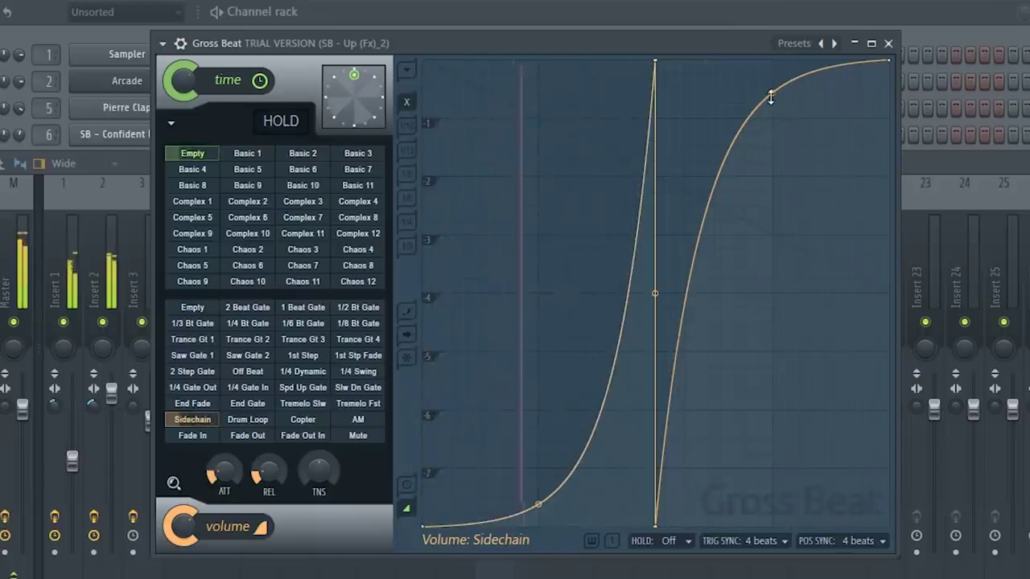
pyautogui.moveTo(538, 504); pyautogui.dragTo(538, 95)
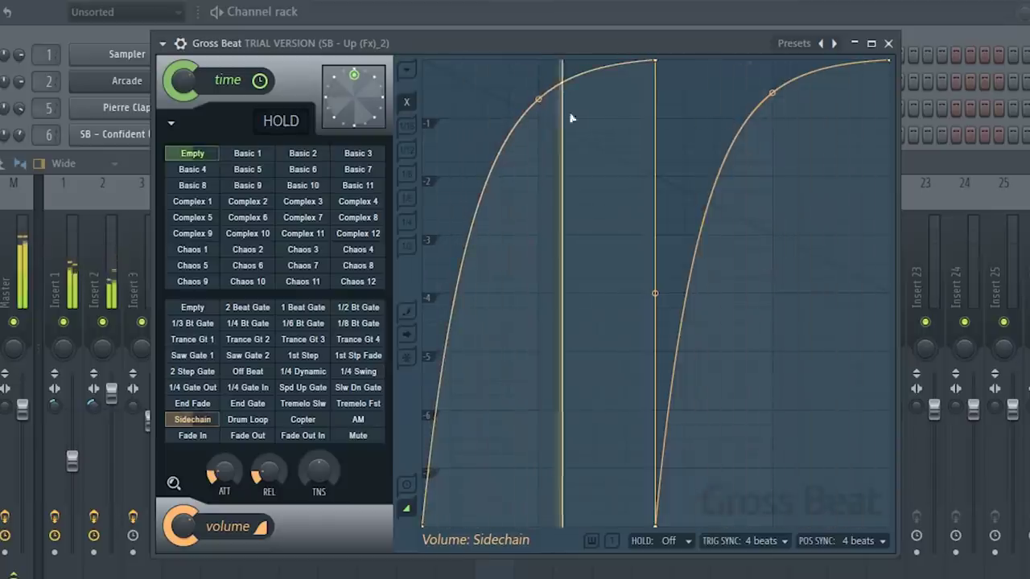
pyautogui.moveTo(538, 99)
pyautogui.mouseDown()
pyautogui.moveTo(539, 74)
pyautogui.moveTo(539, 86)
pyautogui.mouseUp()
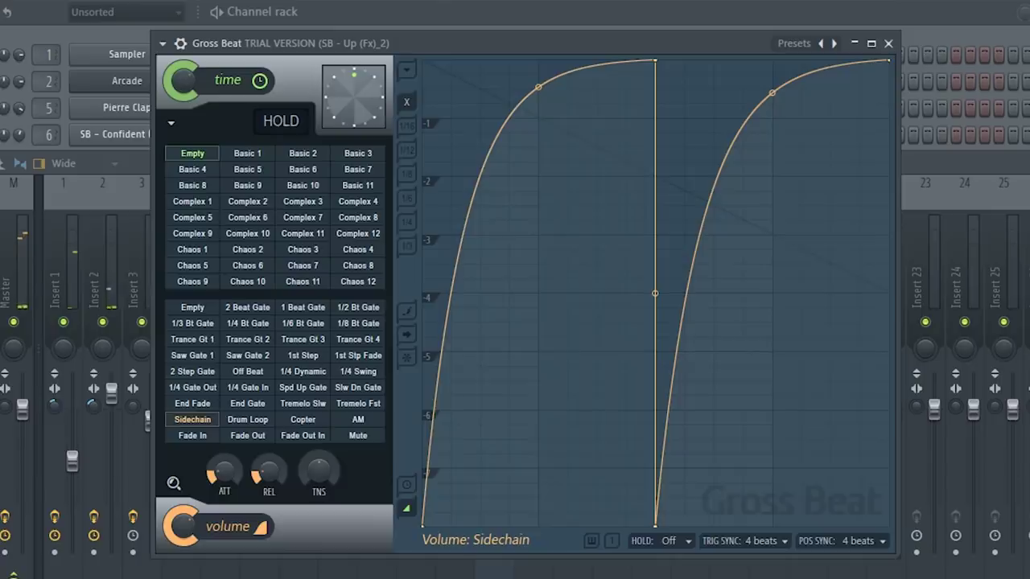
pyautogui.press('F9')
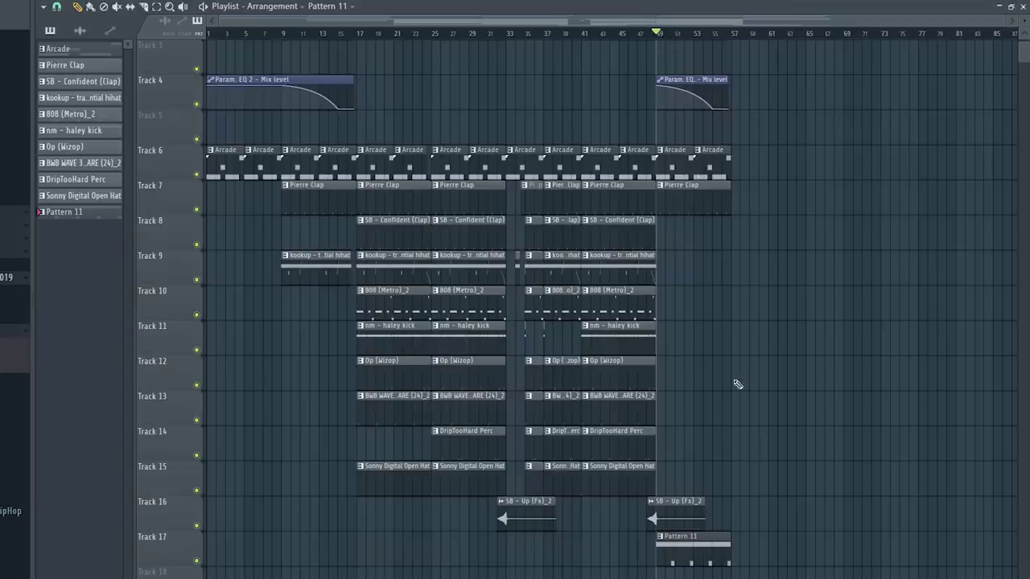
# Step: Duplicate the full drum and melody section spanning bars 17 to 49, with its riser, and place the copy from bar 61
pyautogui.scroll(5, 737, 37)
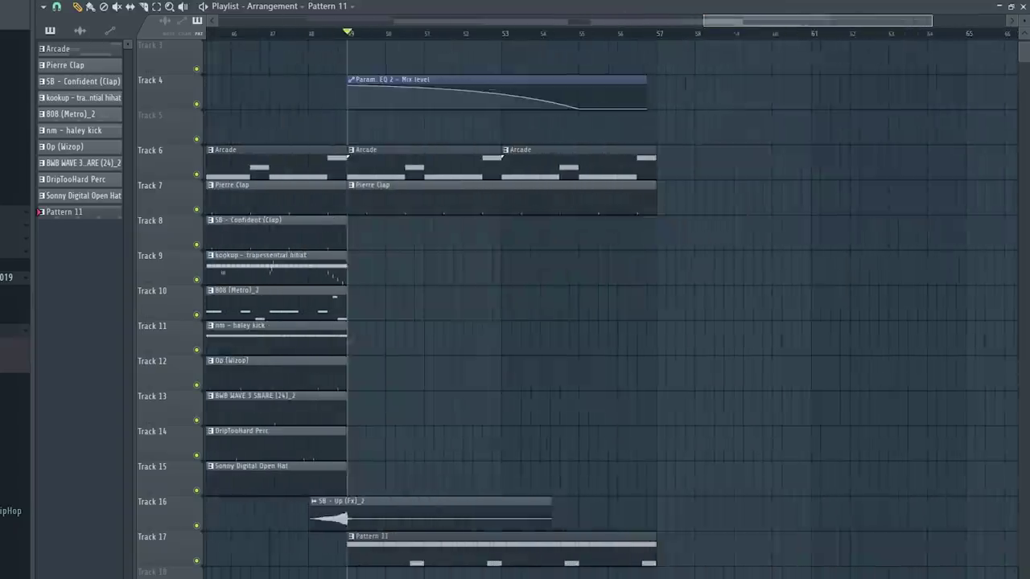
pyautogui.scroll(-5, 471, 201)
pyautogui.scroll(3, 471, 201)
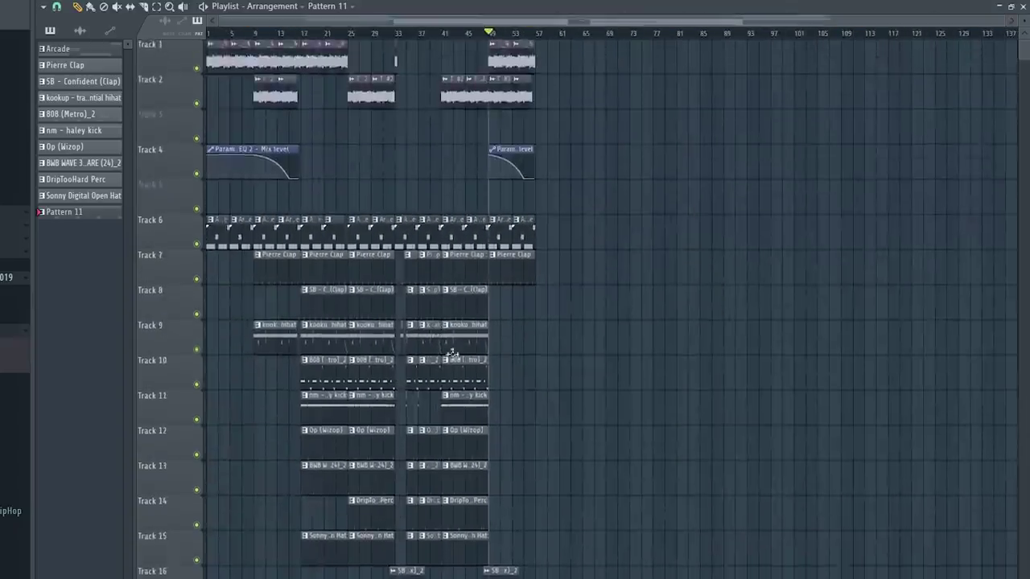
pyautogui.moveTo(471, 78)
pyautogui.mouseDown()
pyautogui.moveTo(315, 494)
pyautogui.moveTo(573, 501)
pyautogui.mouseUp()
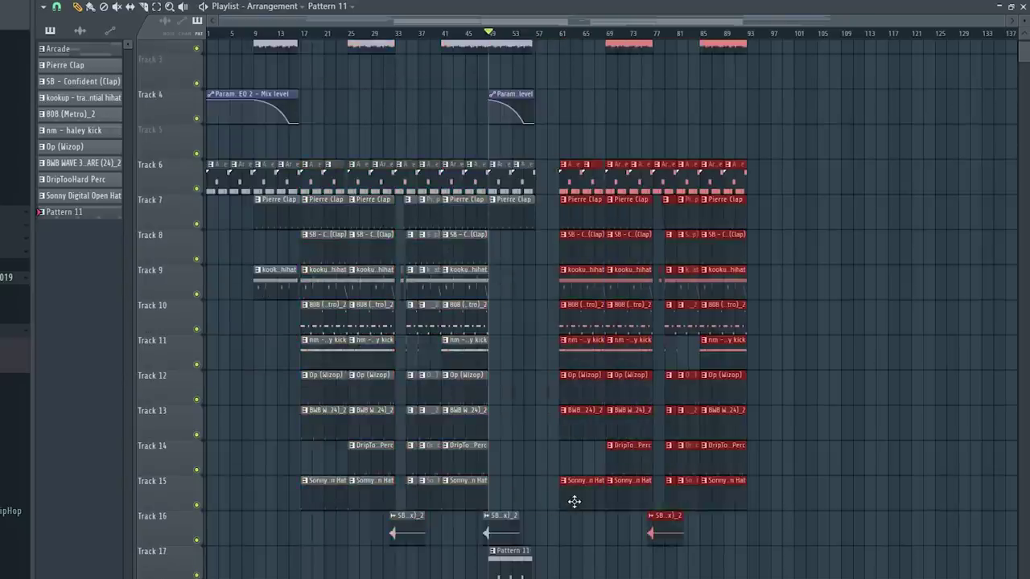
pyautogui.click(574, 501)
# Step: Copy the breakdown's Heartless clips, EQ automation and Pattern 11 to bar 93 and play the transition into it
pyautogui.scroll(-1, 525, 503)
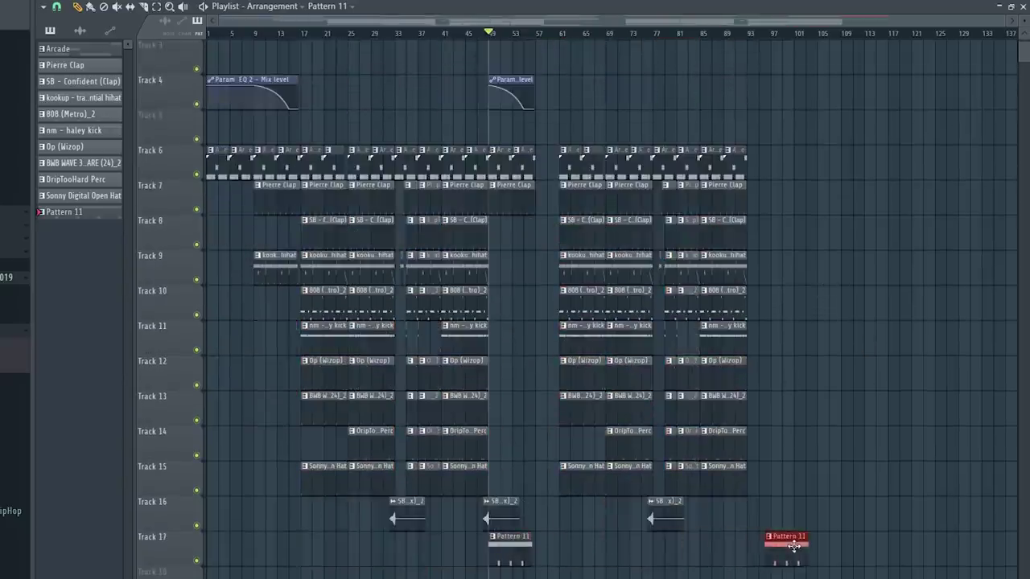
pyautogui.scroll(3, 748, 137)
pyautogui.click(732, 36)
pyautogui.press('space')
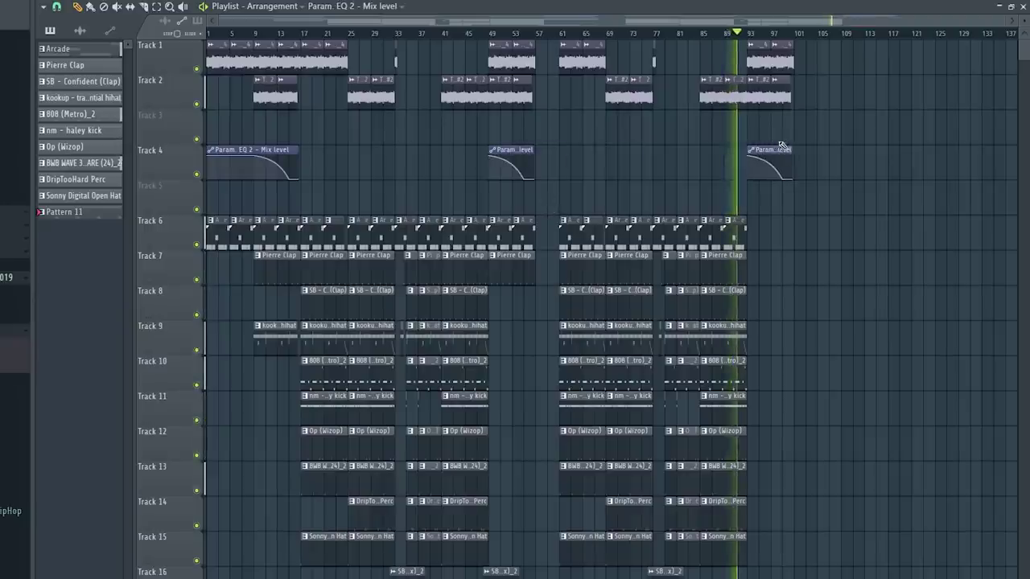
pyautogui.scroll(-1, 792, 137)
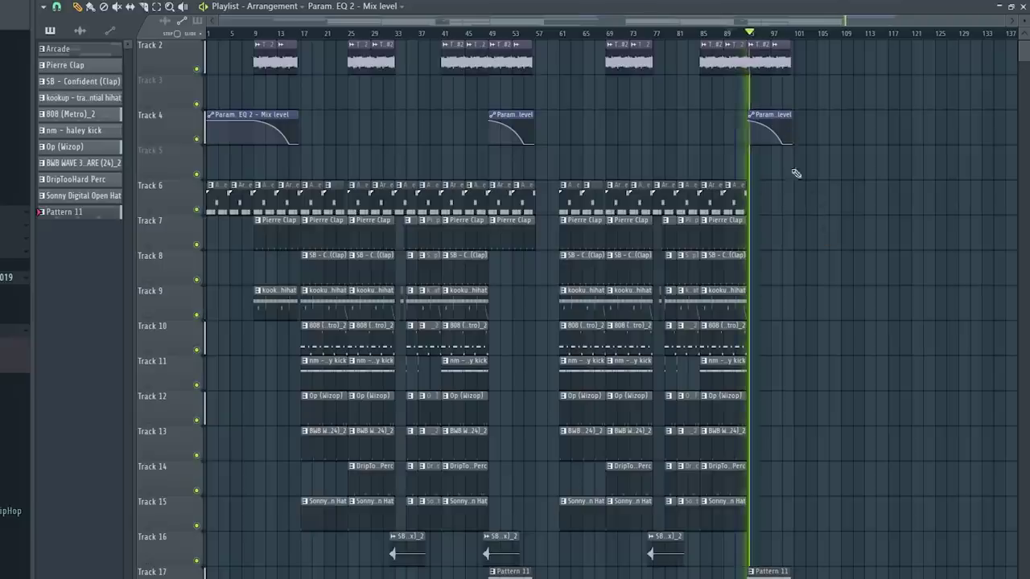
pyautogui.scroll(1, 815, 200)
pyautogui.scroll(2, 741, 30)
pyautogui.scroll(-3, 805, 178)
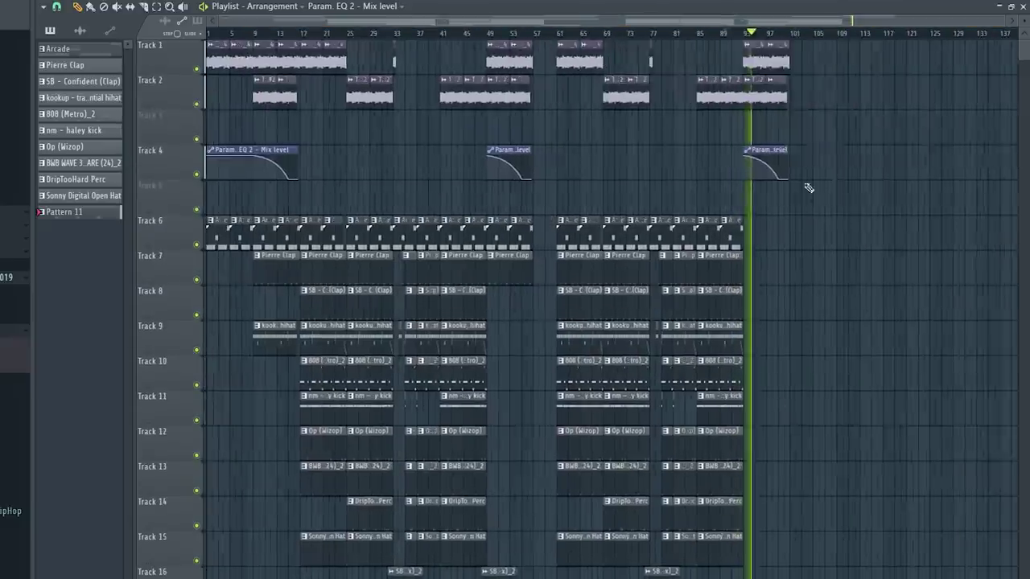
# Step: Move the Param. EQ 2 - Mix level automation clips from Track 4 to Track 20 and save the project with the trial plugin
pyautogui.scroll(-2, 372, 130)
pyautogui.scroll(2, 375, 129)
pyautogui.click(229, 161)
pyautogui.moveTo(233, 169); pyautogui.dragTo(27, 523)
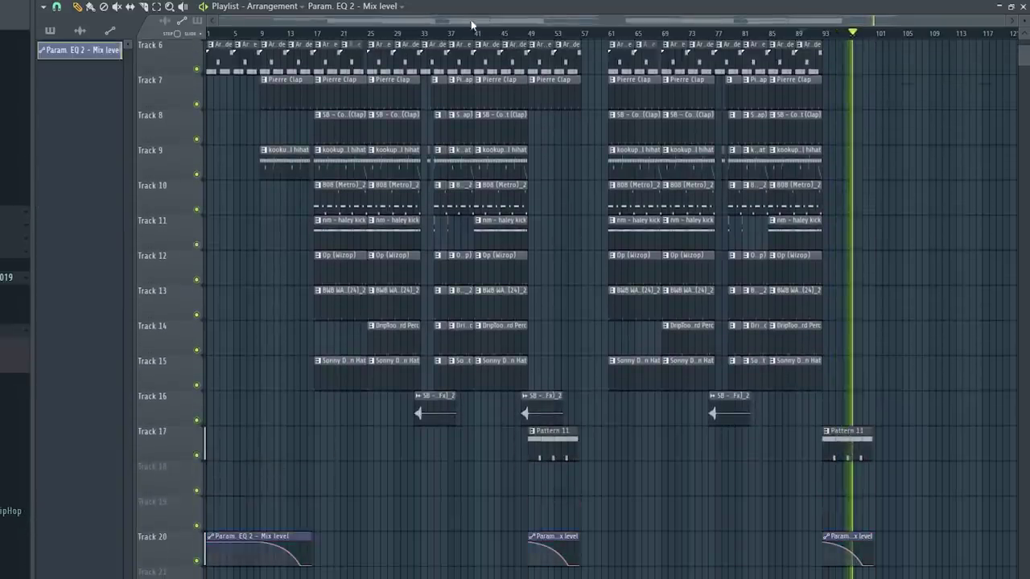
pyautogui.press('F9')
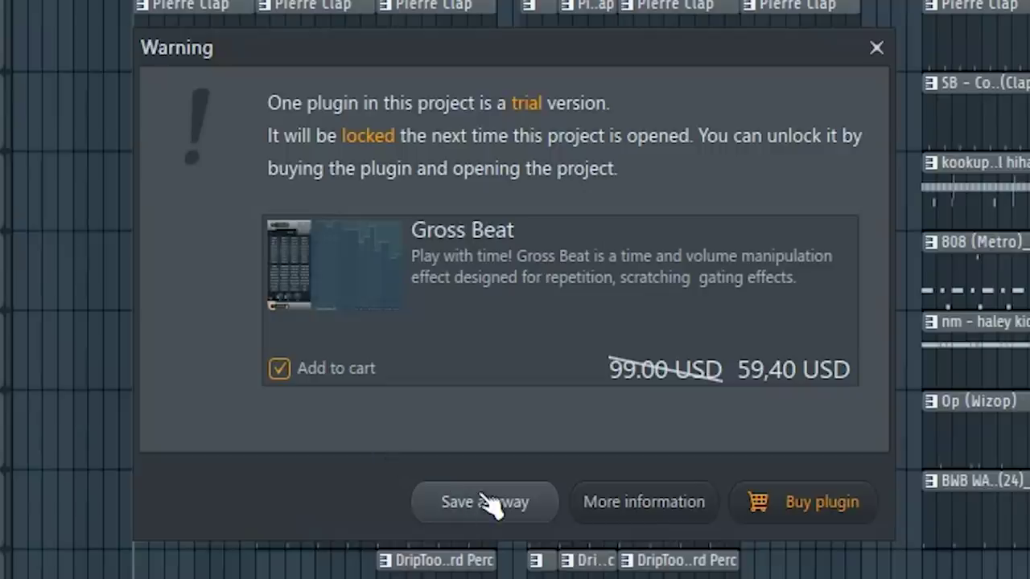
pyautogui.click(491, 502)
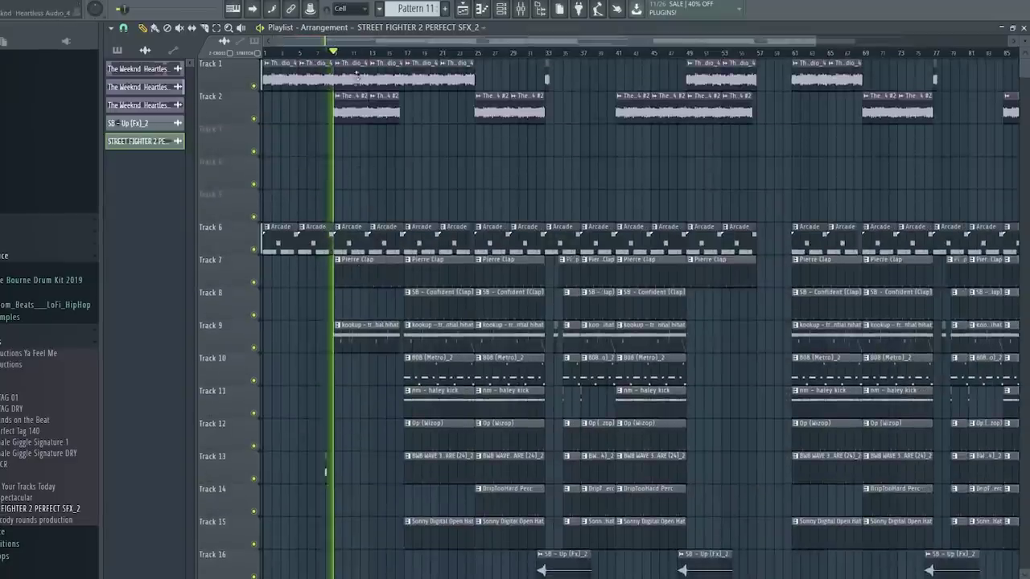
# Step: Play the arrangement into the drop at bar 17 and save the project again with the trial plugin
pyautogui.scroll(4, 326, 472)
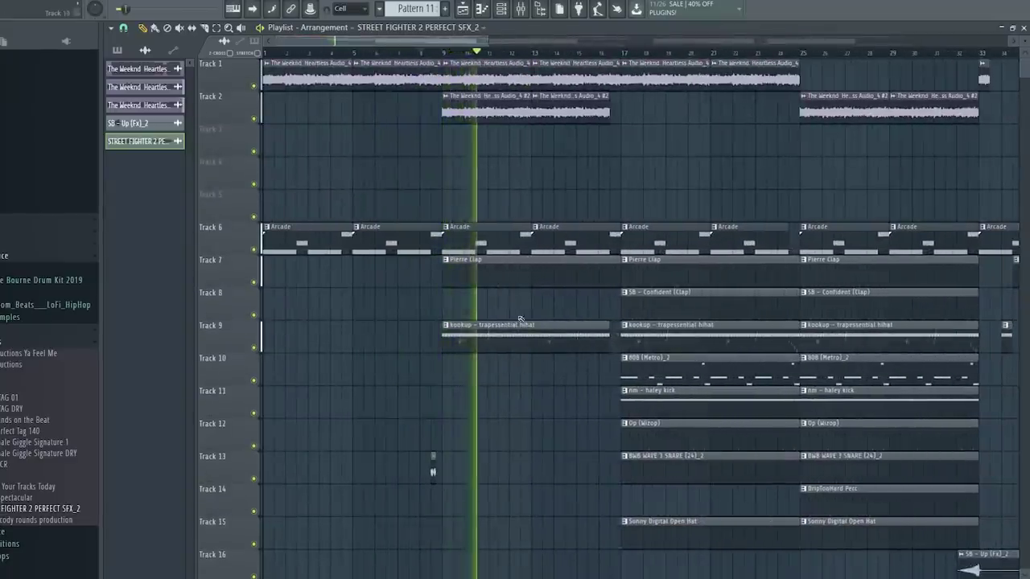
pyautogui.click(601, 53)
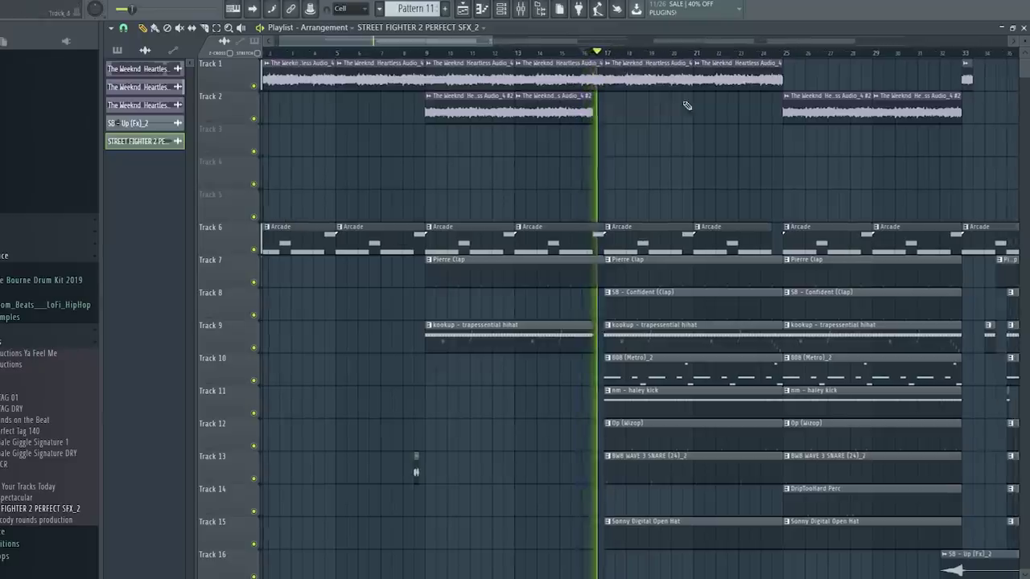
pyautogui.scroll(-3, 722, 85)
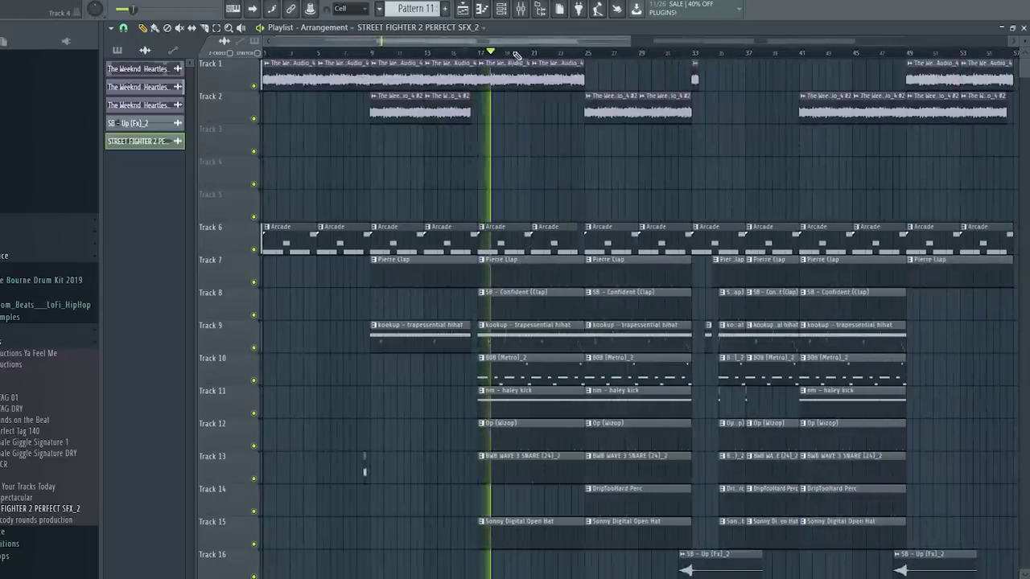
pyautogui.hotkey('ctrl', 's')
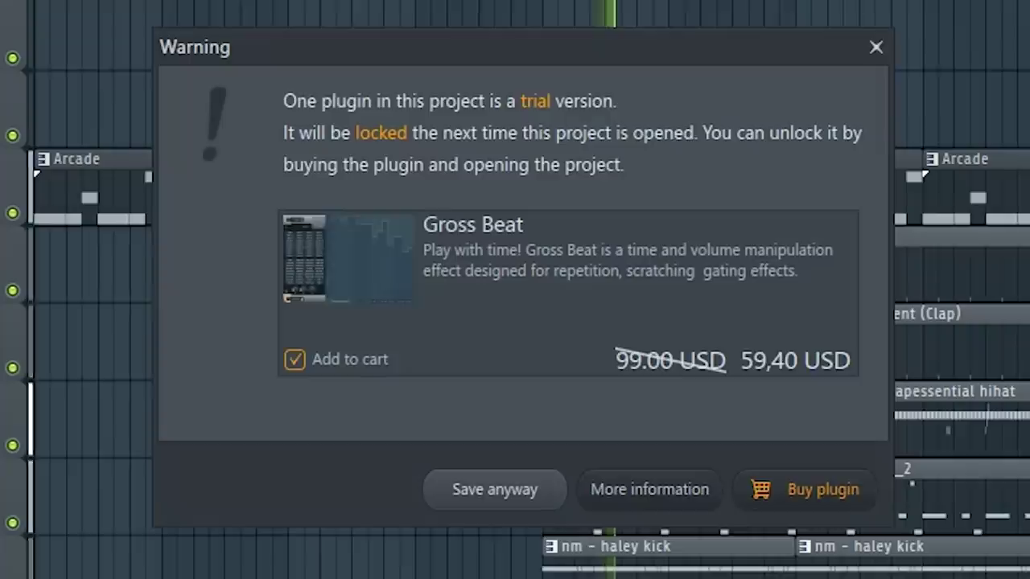
pyautogui.click(469, 490)
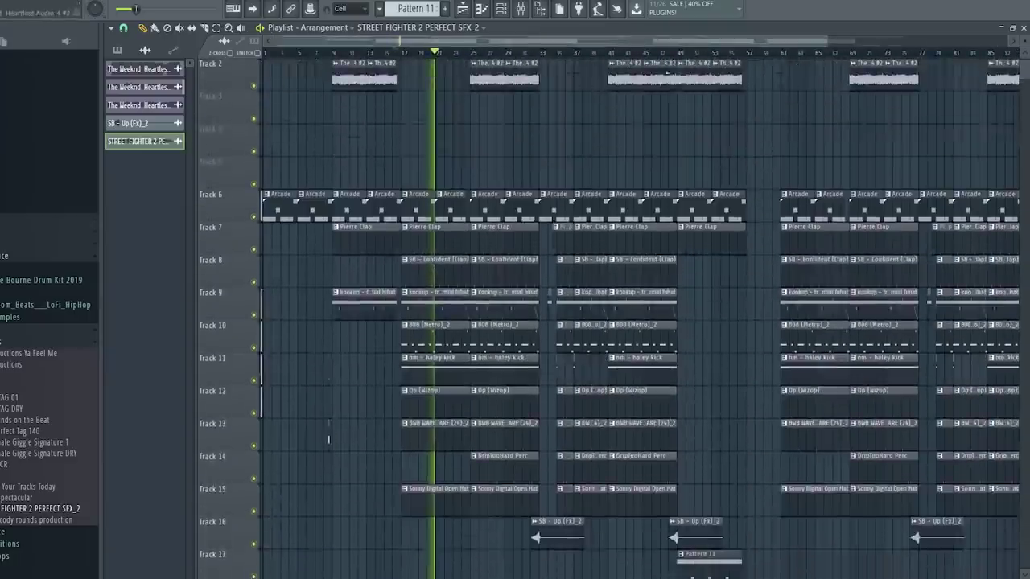
# Step: Select all clips of the duplicated second half and shift them four bars earlier to start at bar 57, closing the gap
pyautogui.scroll(-2, 667, 87)
pyautogui.moveTo(690, 95); pyautogui.dragTo(869, 442)
pyautogui.moveTo(855, 355); pyautogui.dragTo(789, 333)
pyautogui.scroll(3, 607, 314)
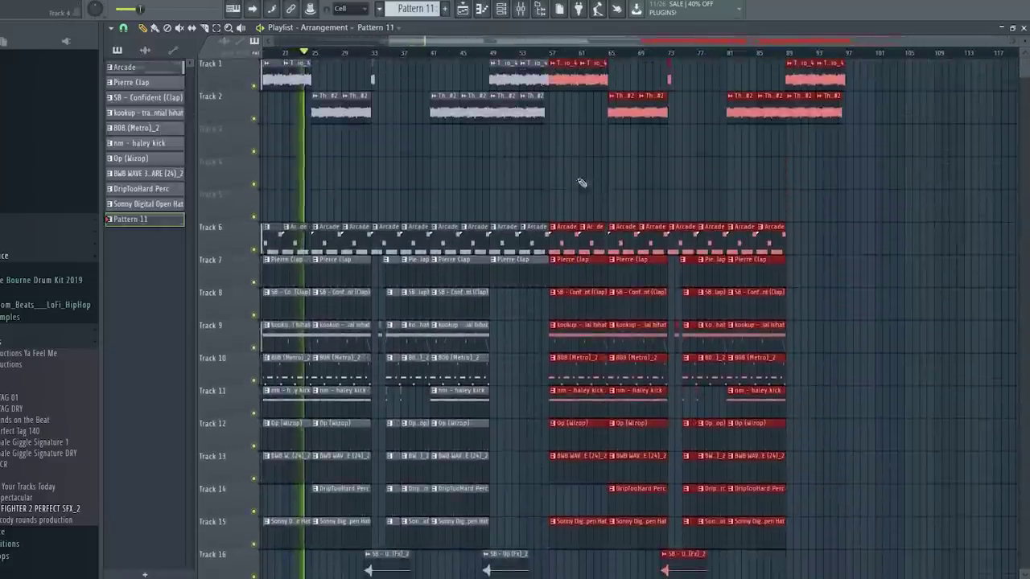
pyautogui.scroll(2, 649, 162)
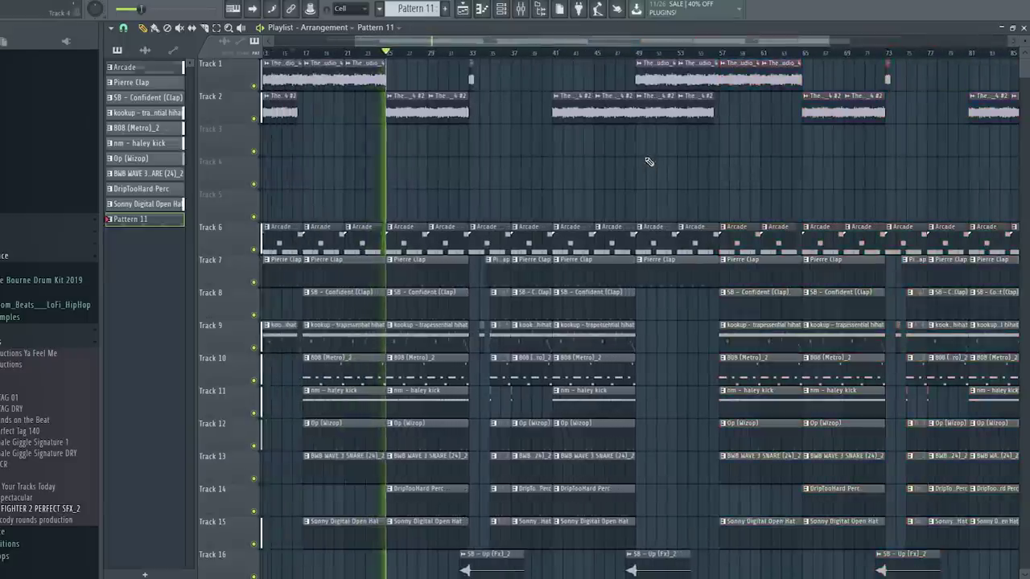
pyautogui.hscroll(-3, 649, 162)
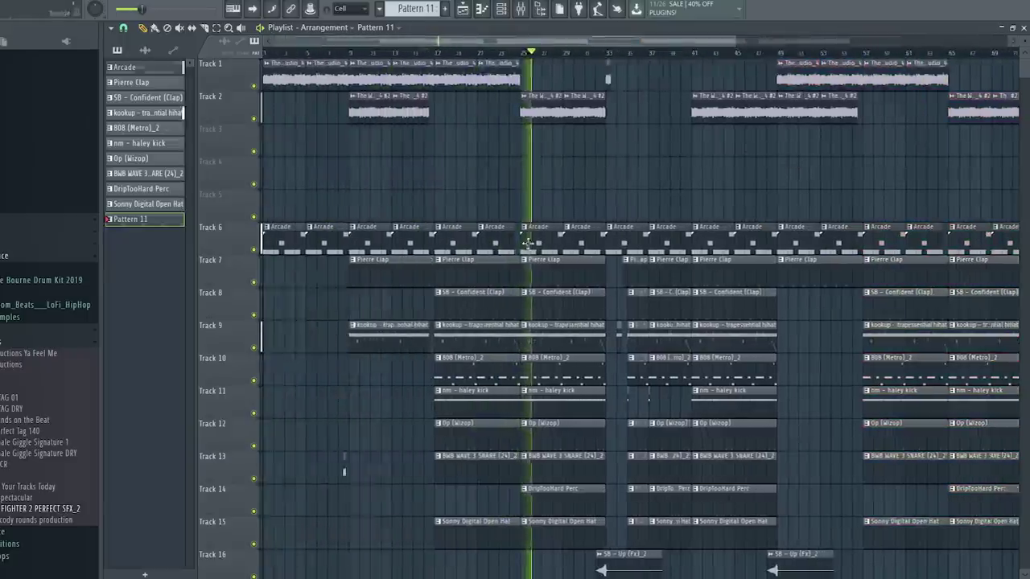
# Step: Add SB - Up (Fx)_2 risers on Track 16 leading into bars 25, 65 and 89
pyautogui.scroll(-3, 624, 378)
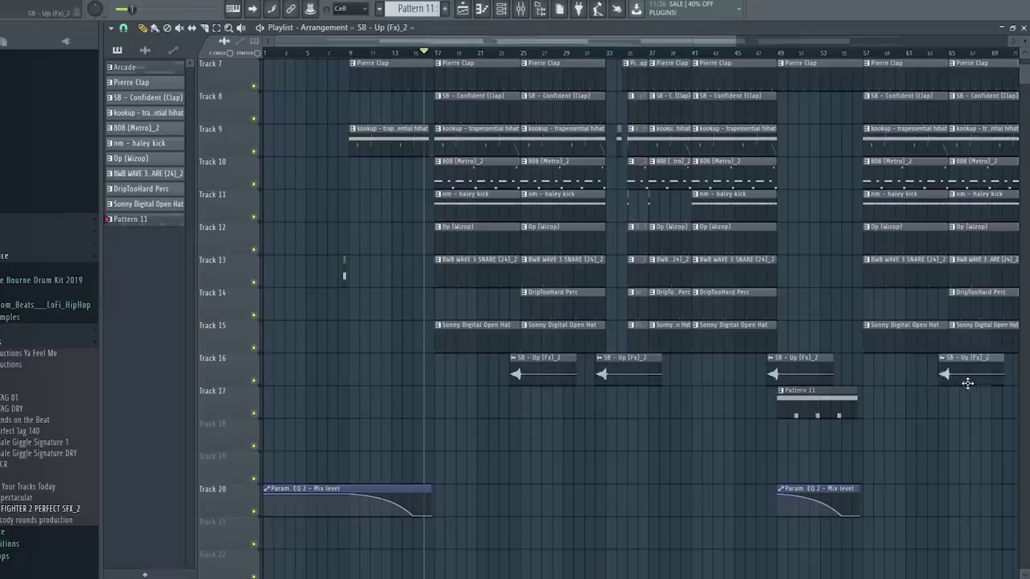
pyautogui.scroll(-3, 967, 383)
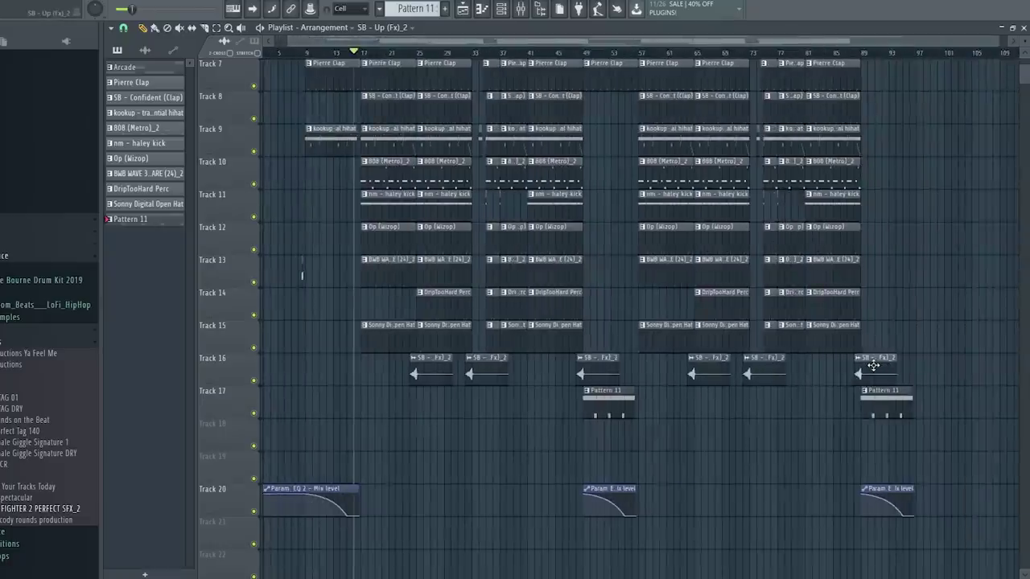
pyautogui.scroll(3, 873, 366)
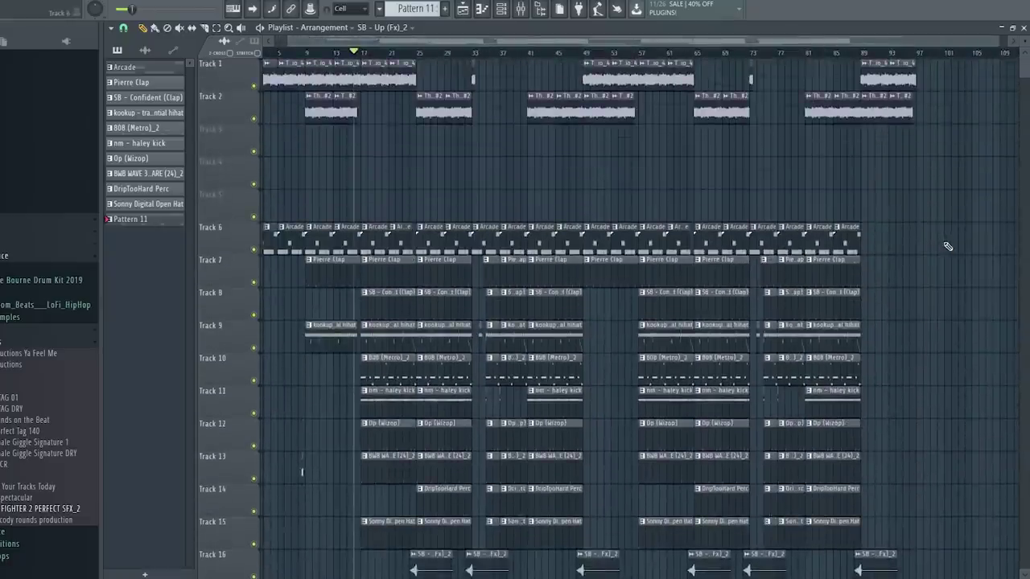